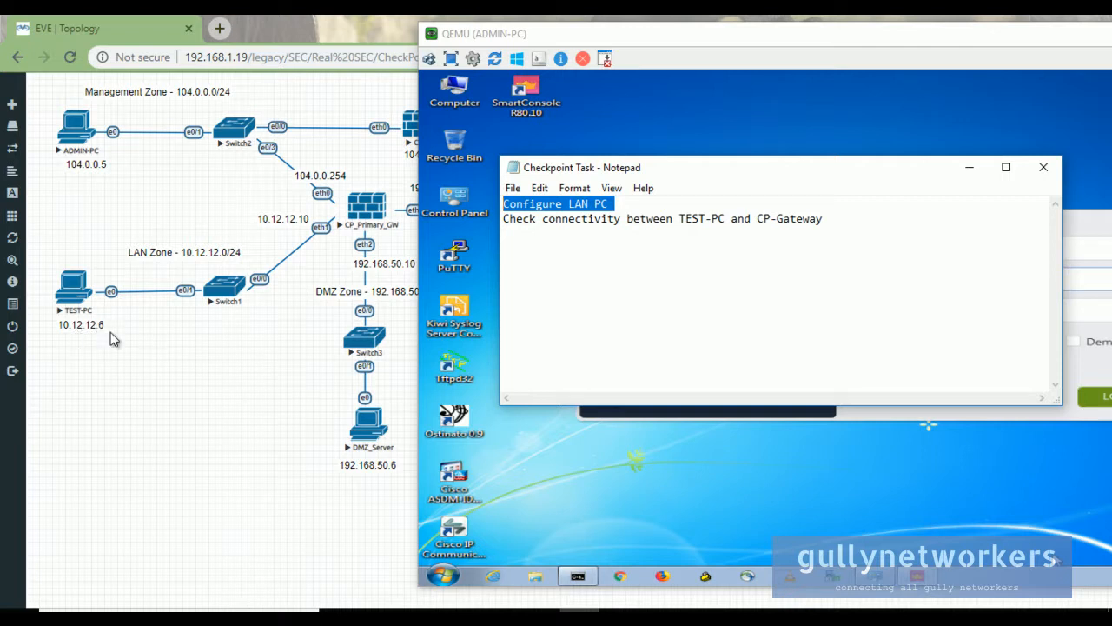
# - Review the two lab tasks in Notepad, then minimize the notes to reveal the SmartConsole login
pyautogui.click(642, 243)
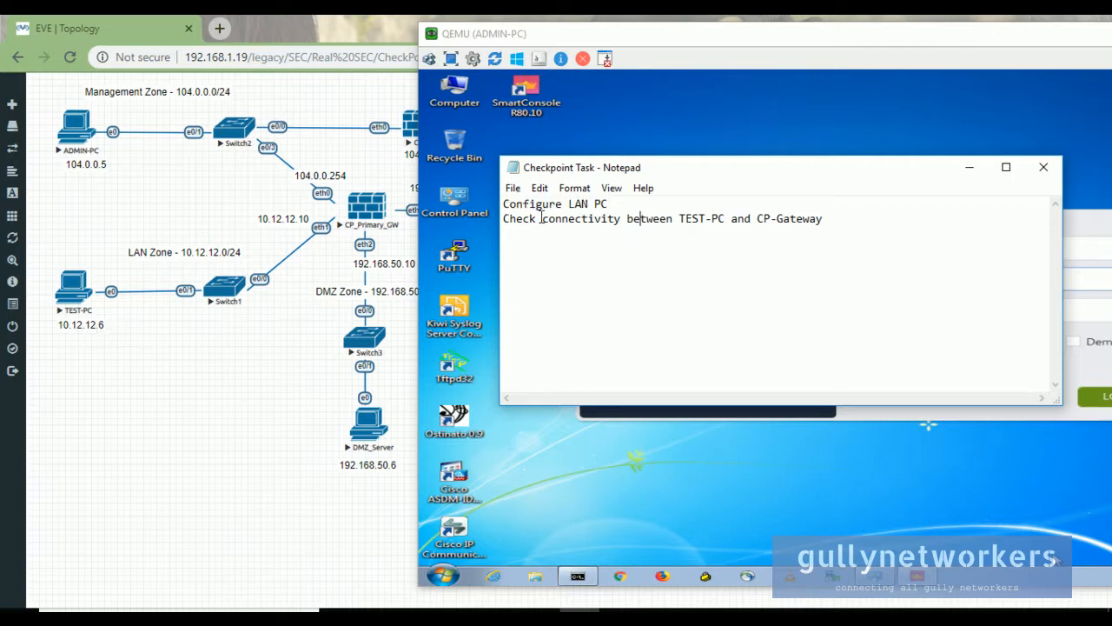
pyautogui.moveTo(504, 219); pyautogui.dragTo(844, 218)
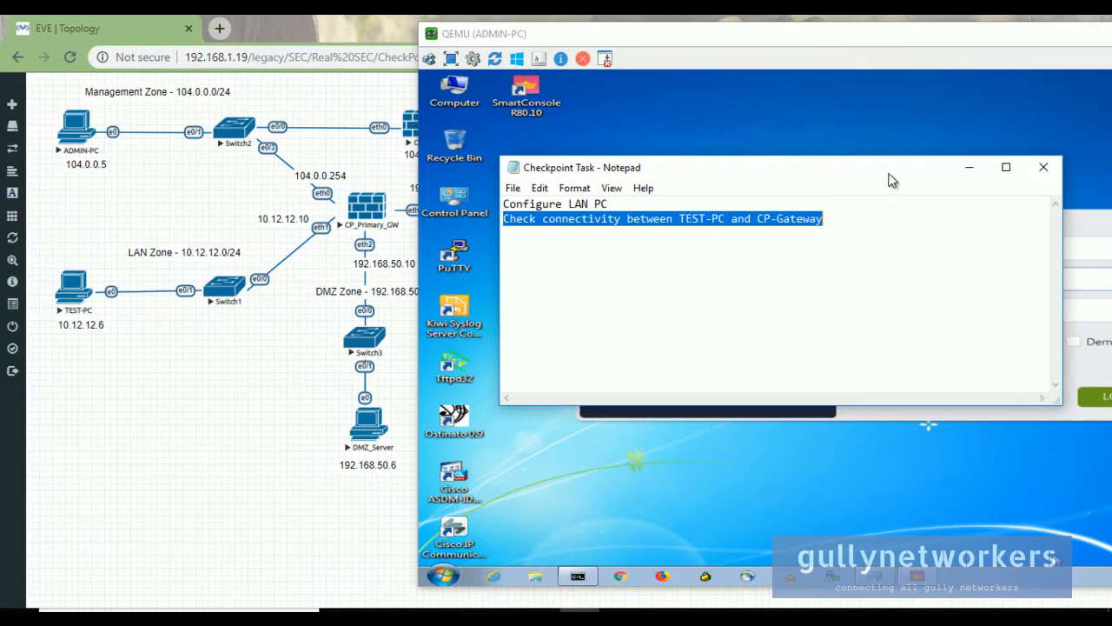
pyautogui.click(967, 167)
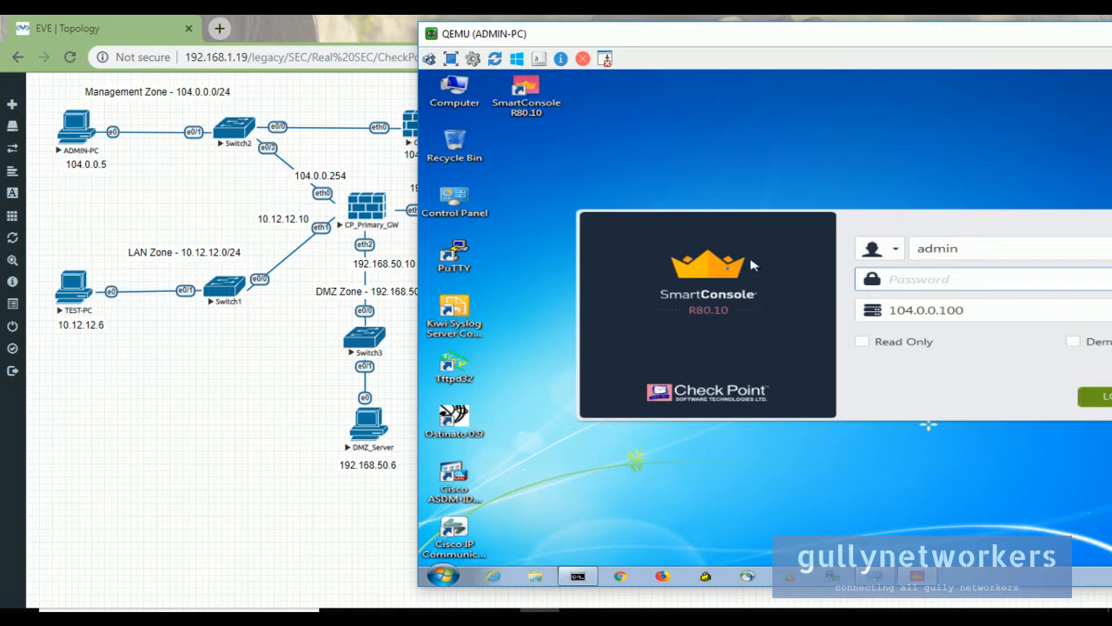
# - Reposition the QEMU ADMIN-PC console window and minimize it to bring up the EVE CheckPoint topology
pyautogui.moveTo(597, 40); pyautogui.dragTo(481, 188)
pyautogui.moveTo(1020, 190); pyautogui.dragTo(872, 217)
pyautogui.click(1029, 218)
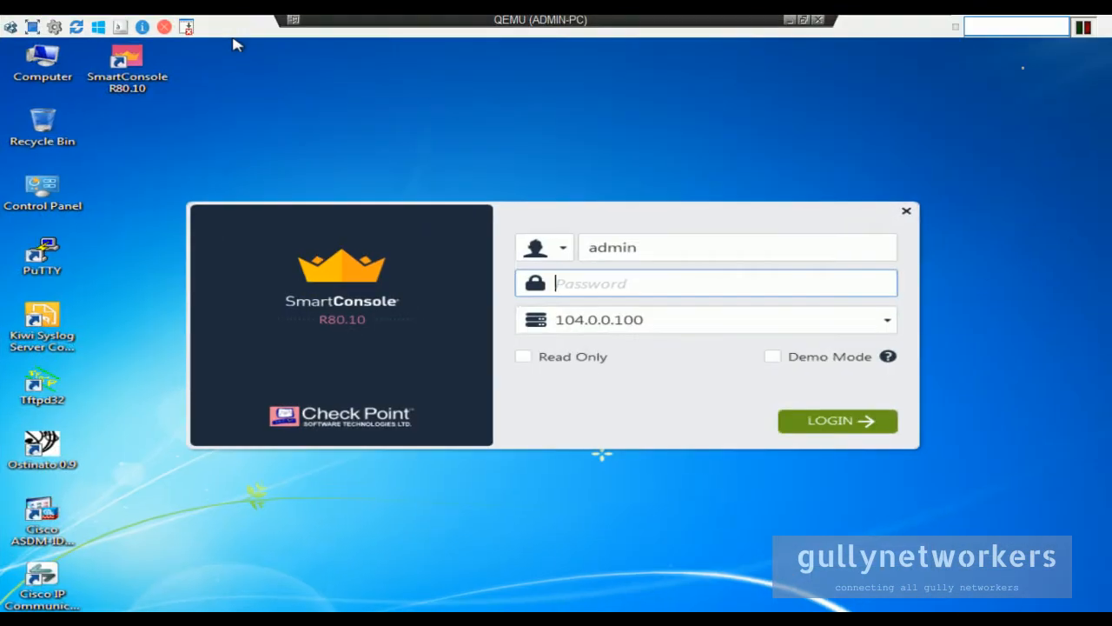
pyautogui.click(804, 18)
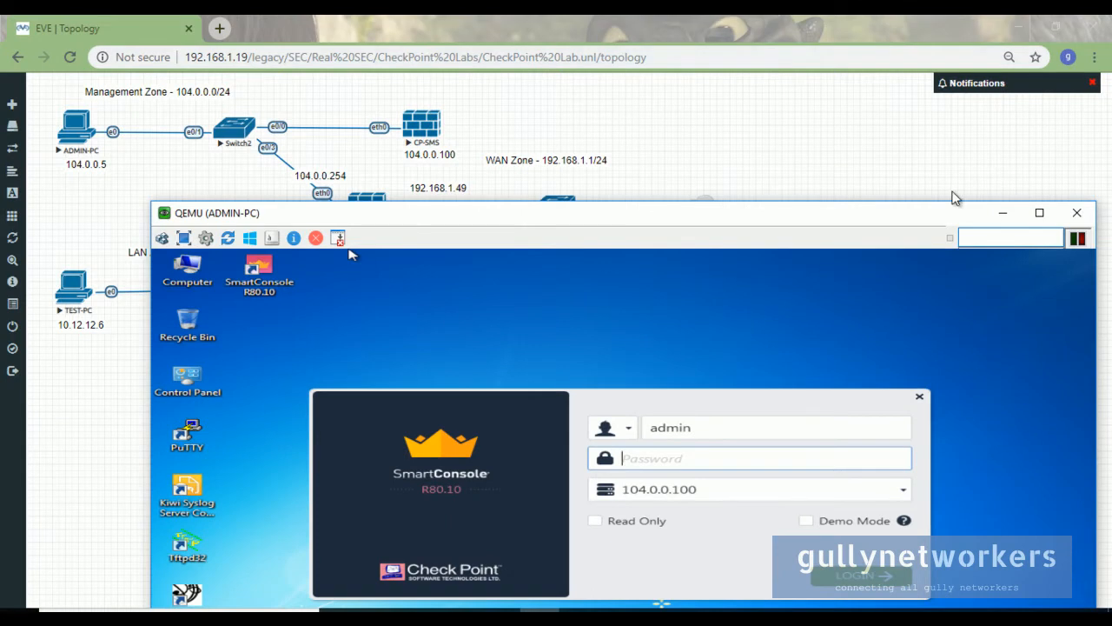
pyautogui.click(1003, 213)
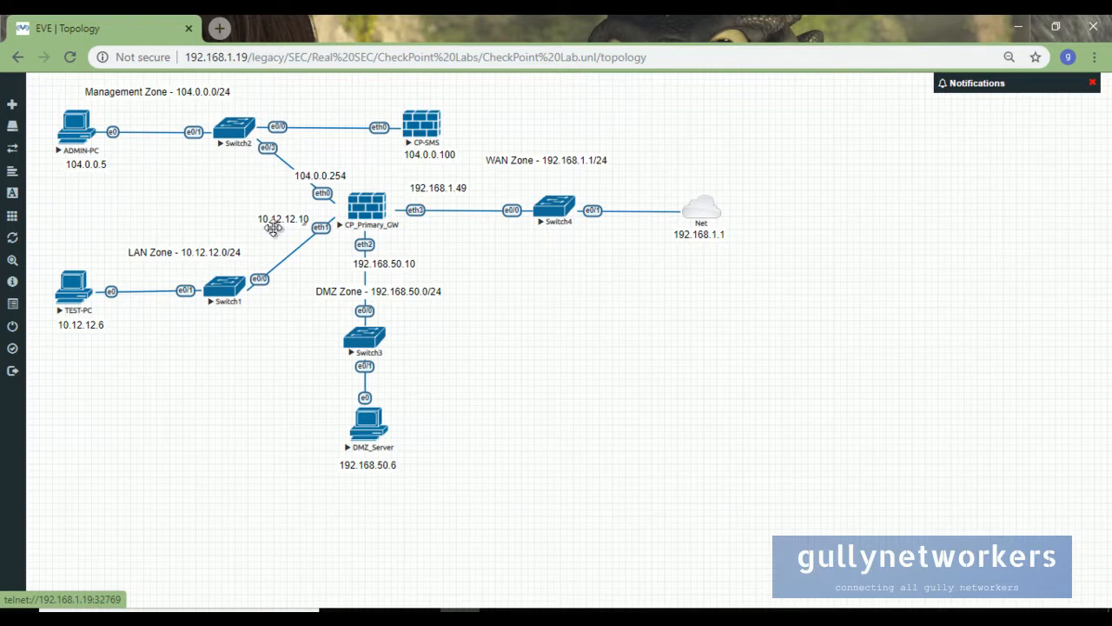
# - Open TEST-PC's ultravnc console, sign in with its Windows password, and launch a command prompt
pyautogui.click(77, 295)
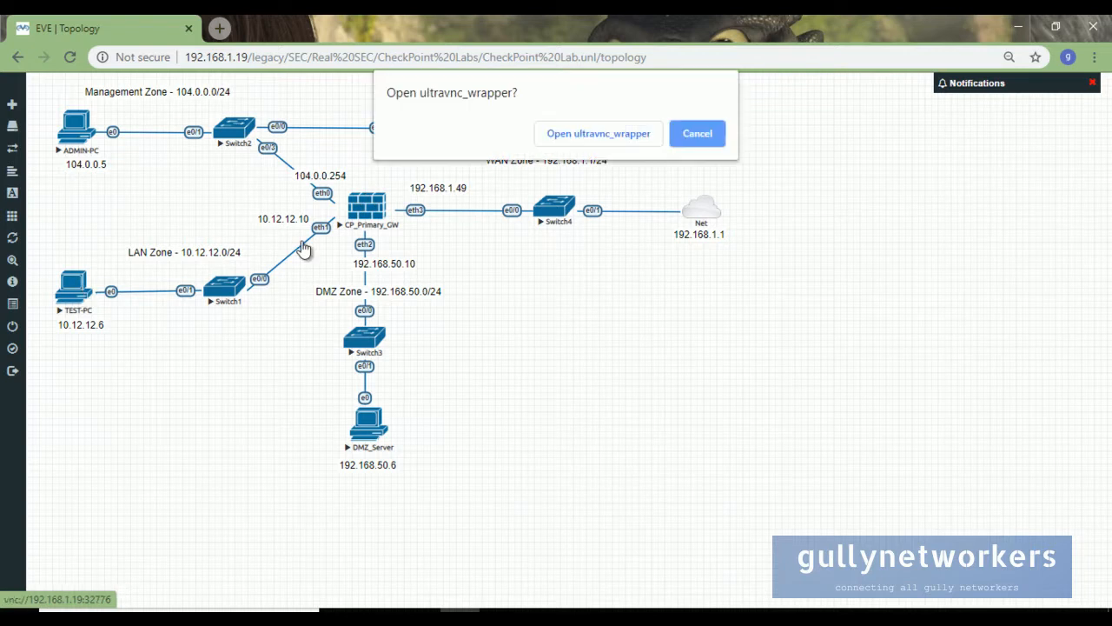
pyautogui.click(615, 136)
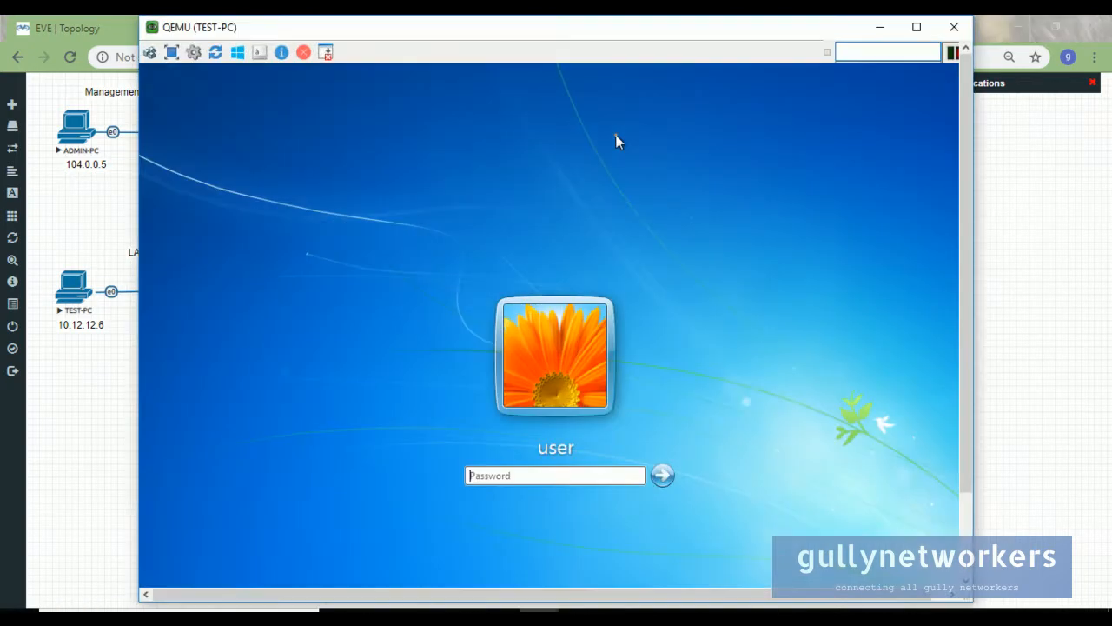
pyautogui.write('aest123')
pyautogui.press('Return')
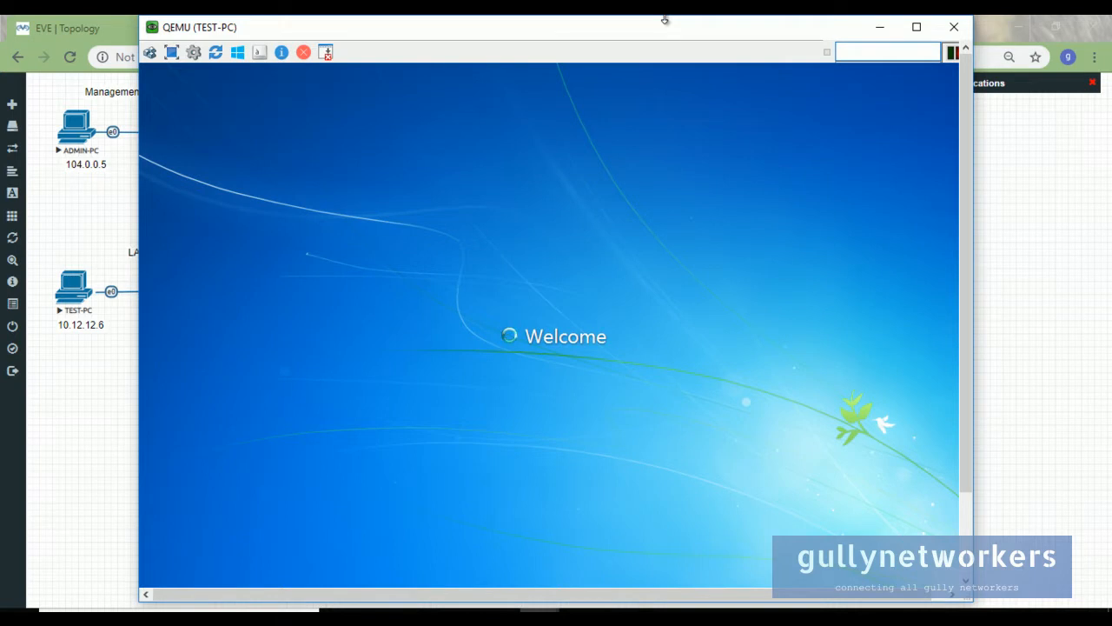
pyautogui.moveTo(964, 91); pyautogui.dragTo(974, 227)
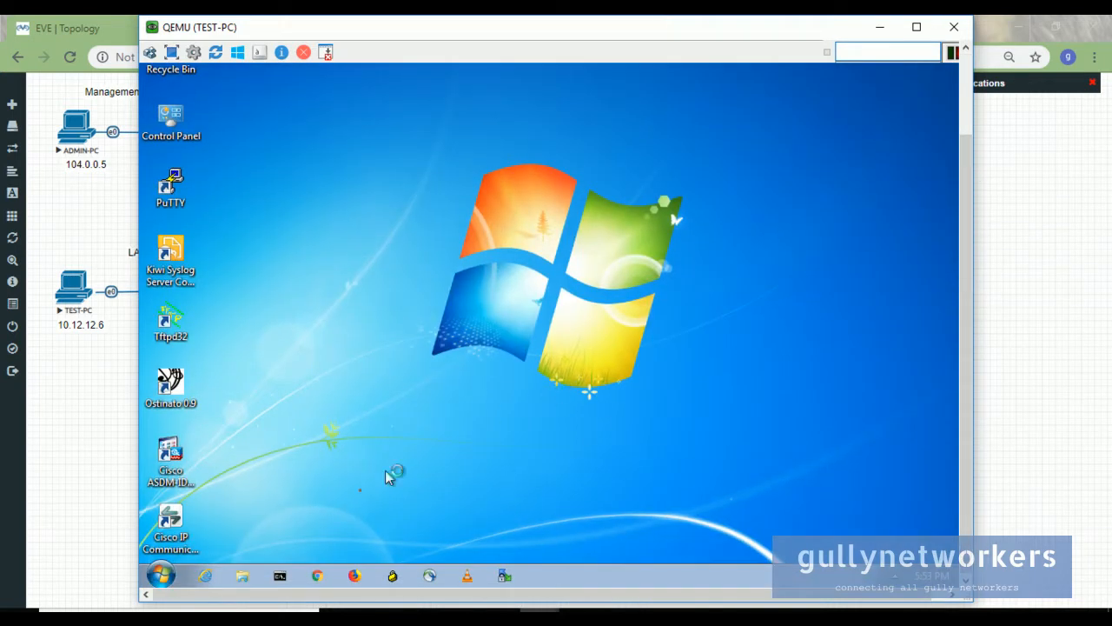
pyautogui.click(280, 576)
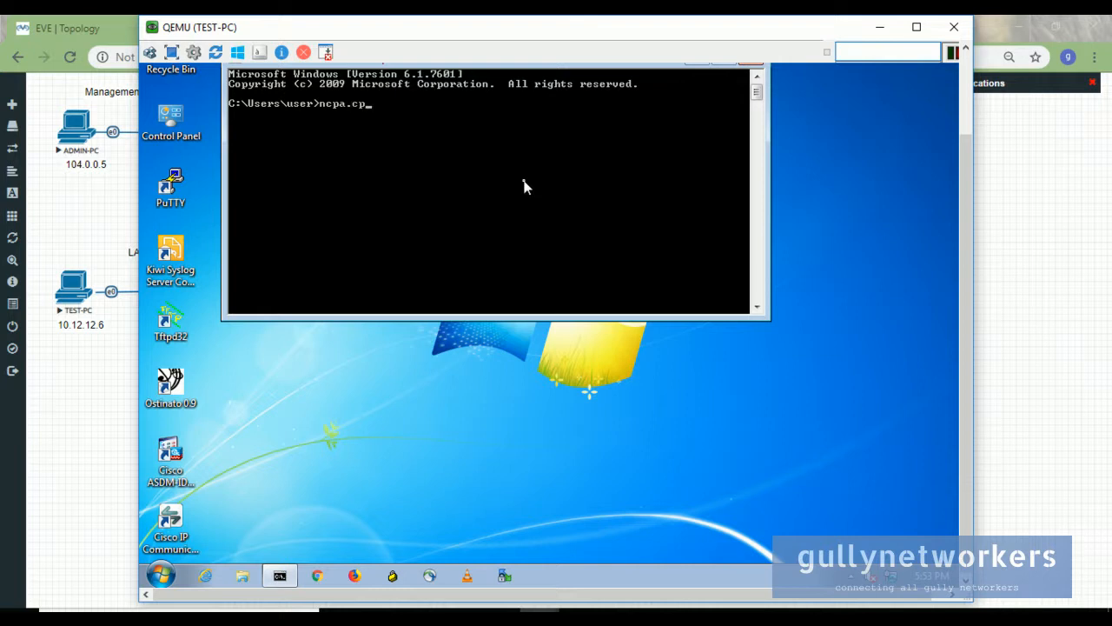
# - Run ncpa.cpl and open Local Area Connection's IPv4 properties with 'Use the following IP address' selected
pyautogui.press('Return')
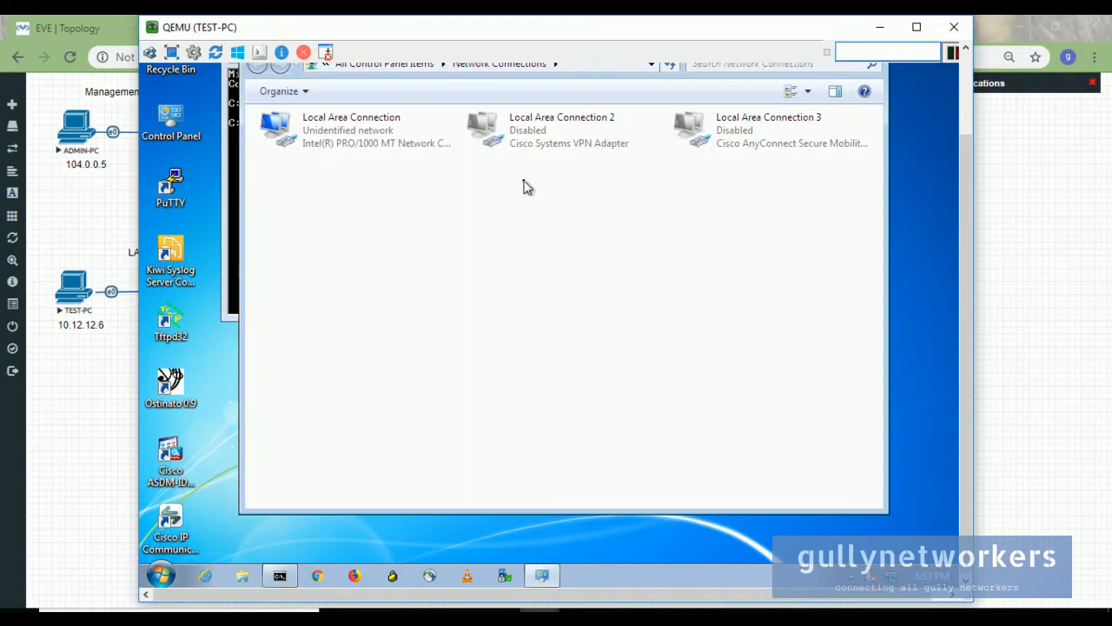
pyautogui.rightClick(404, 142)
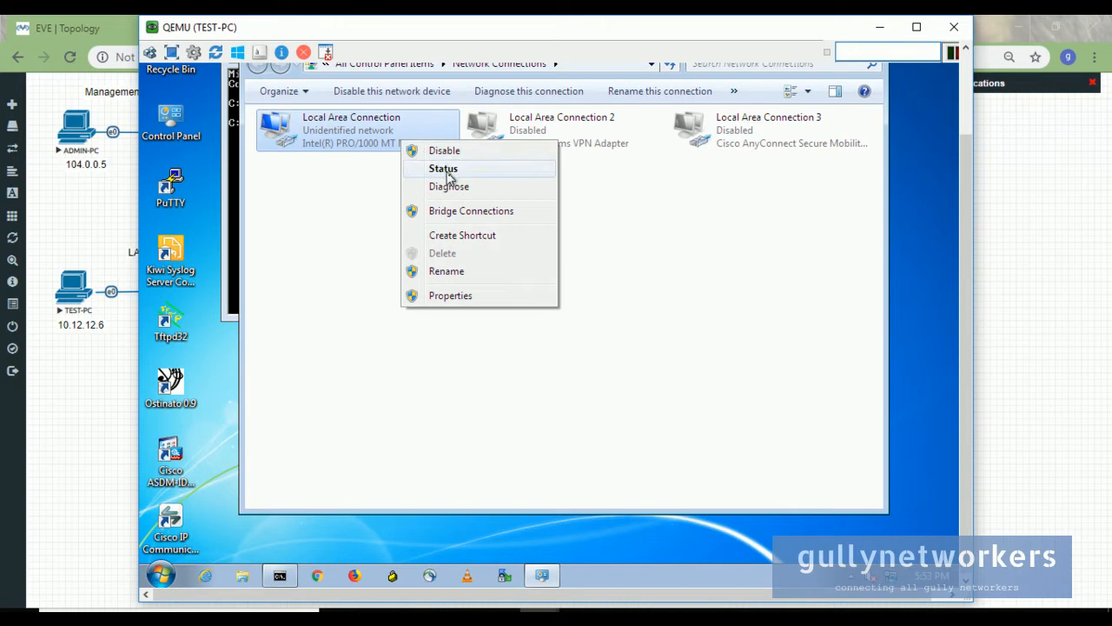
pyautogui.click(465, 296)
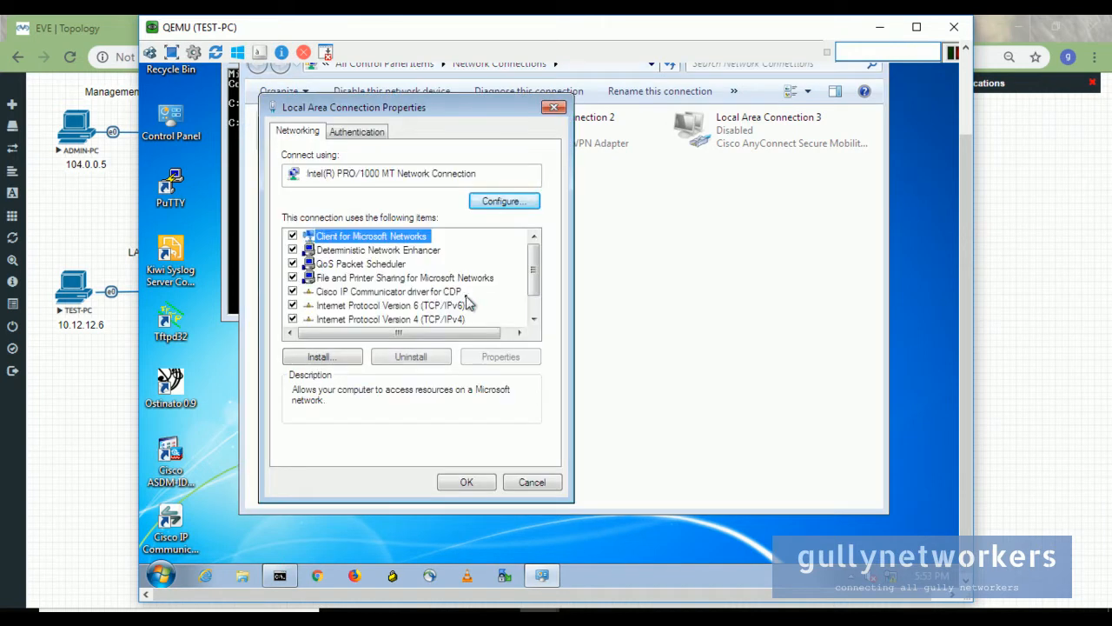
pyautogui.click(461, 319)
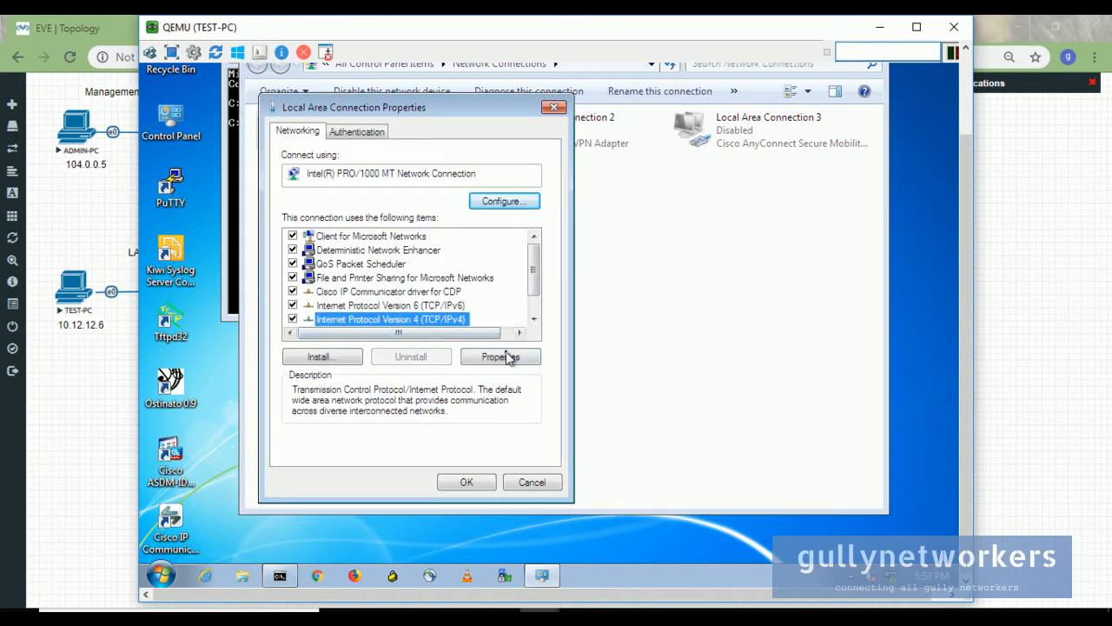
pyautogui.click(507, 356)
pyautogui.click(386, 283)
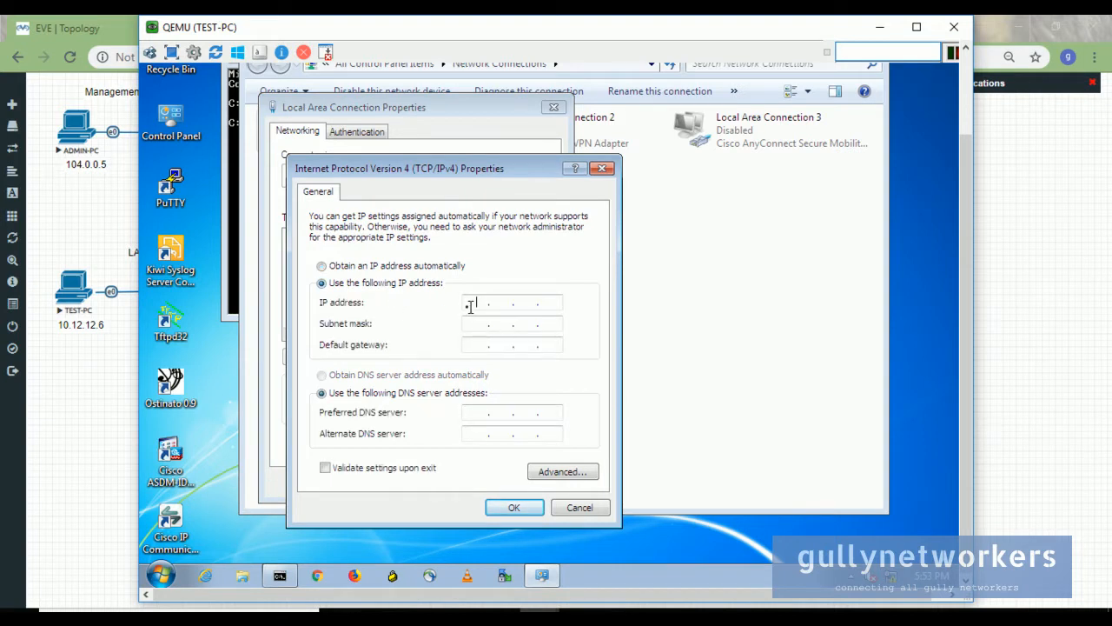
# - Enter IP 10.12.12.6, mask 255.255.255.0 and gateway 10.12.12.10, then apply the settings
pyautogui.moveTo(466, 38); pyautogui.dragTo(713, 71)
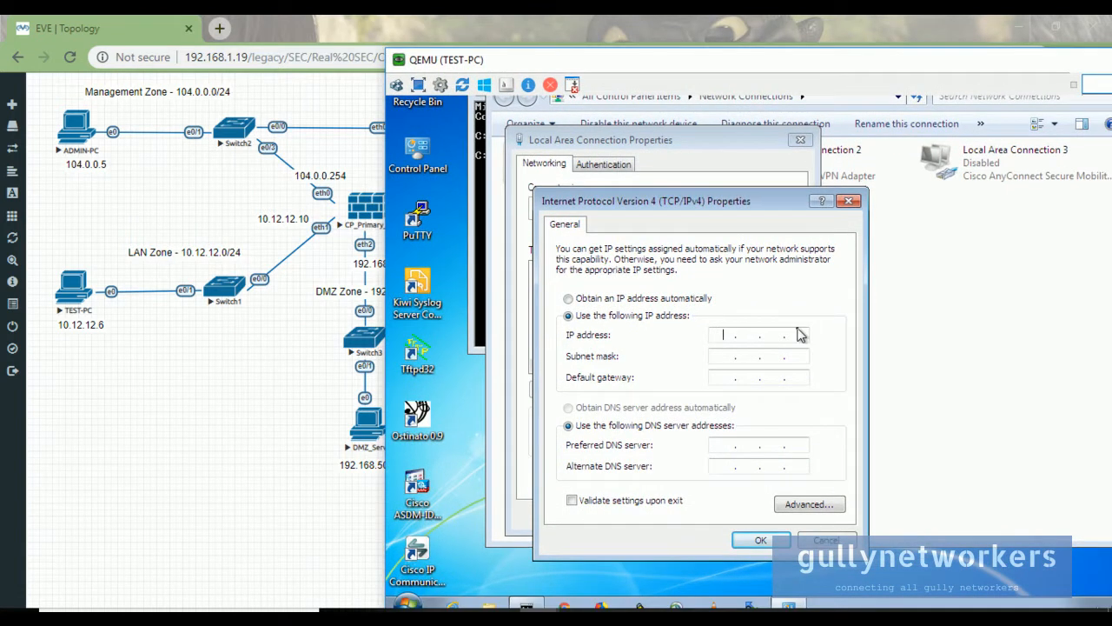
pyautogui.write('10 . 12 . 12 . 6')
pyautogui.press('Tab')
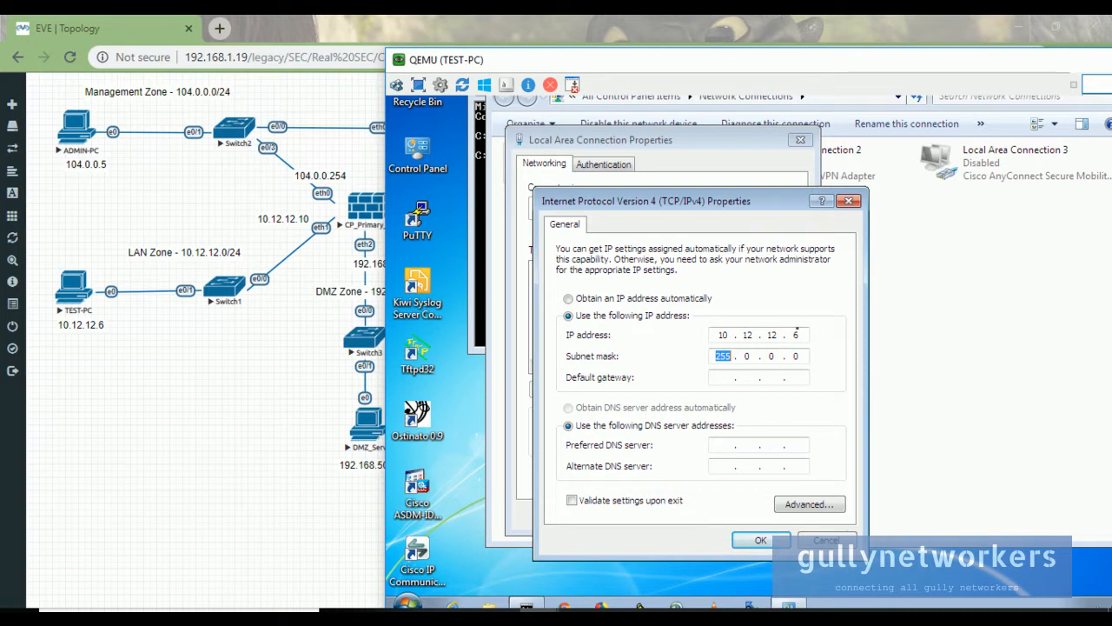
pyautogui.write('255.255.')
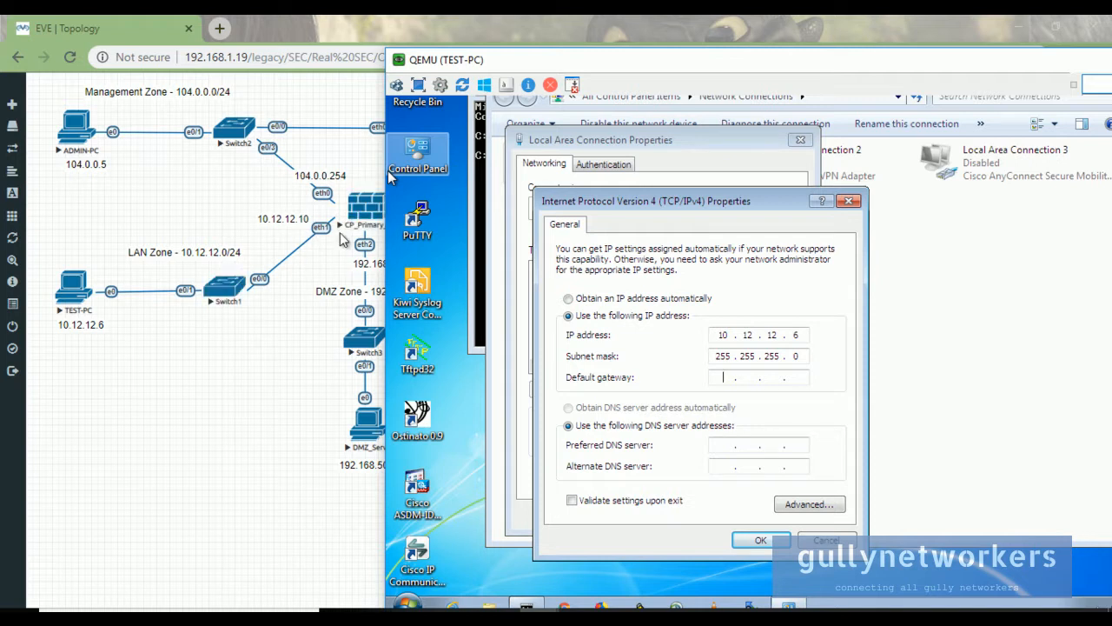
pyautogui.write('10 . 12 . 12 . 10')
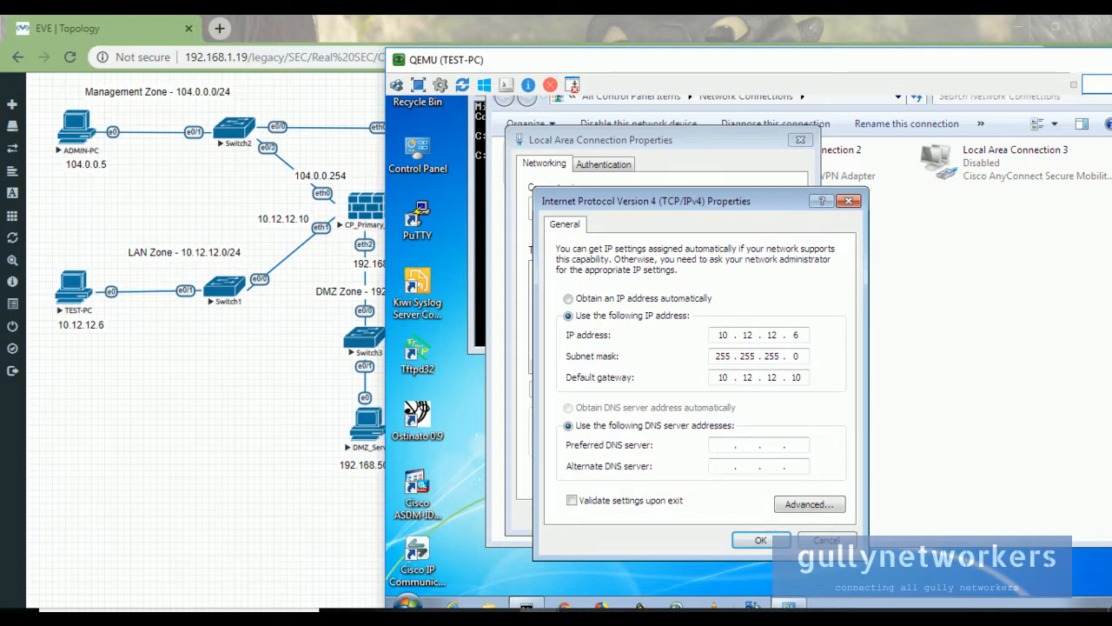
pyautogui.click(760, 540)
pyautogui.click(712, 515)
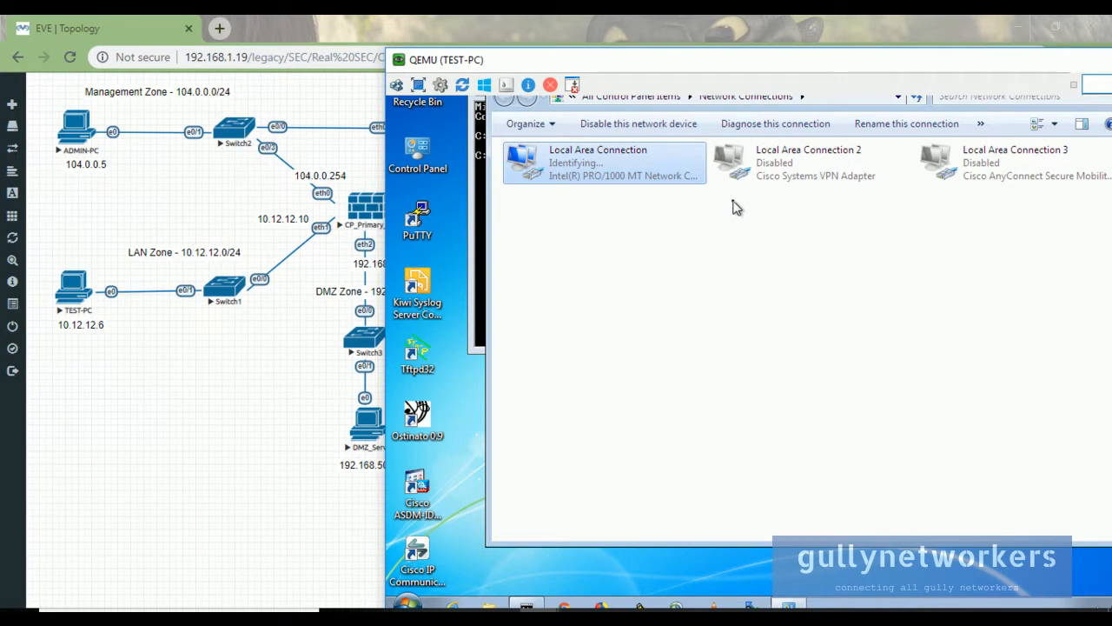
# - Cancel the Set Network Location prompt and close the Network Connections window
pyautogui.moveTo(817, 63); pyautogui.dragTo(711, 58)
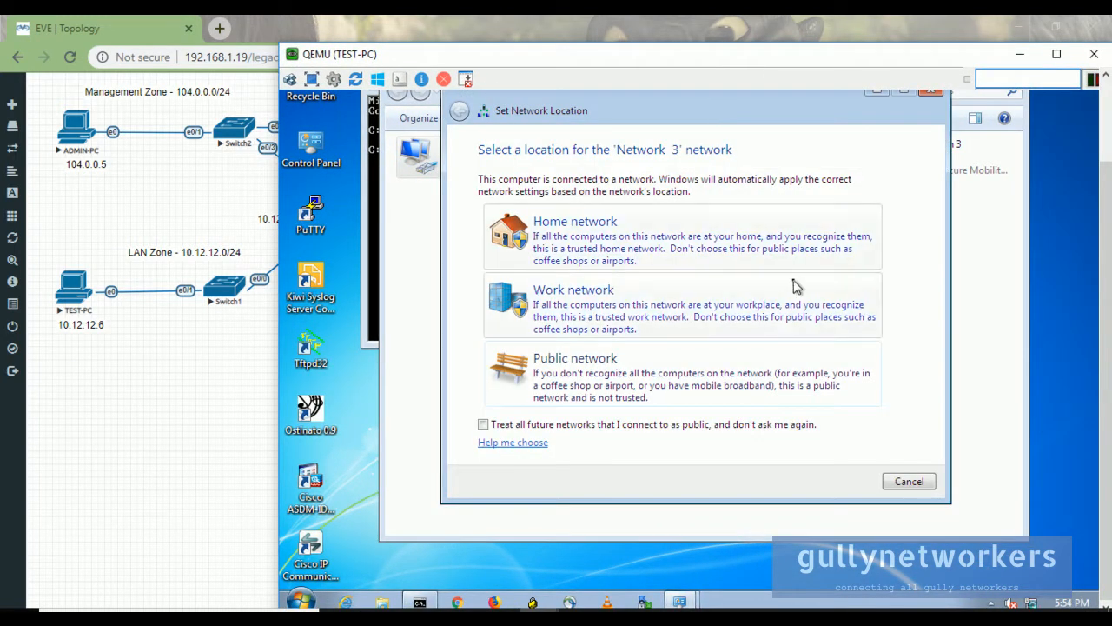
pyautogui.click(909, 482)
pyautogui.moveTo(1107, 170); pyautogui.dragTo(1106, 98)
pyautogui.click(1015, 155)
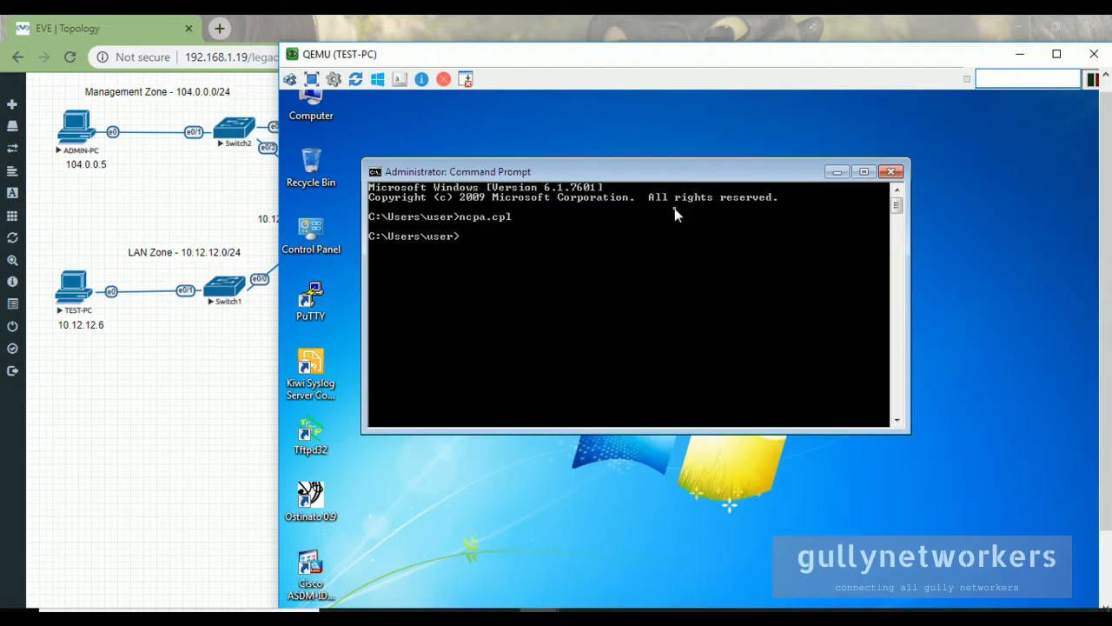
# - Ping the gateway 10.12.12.10 from TEST-PC; all four requests time out with 100% loss
pyautogui.moveTo(432, 61); pyautogui.dragTo(652, 85)
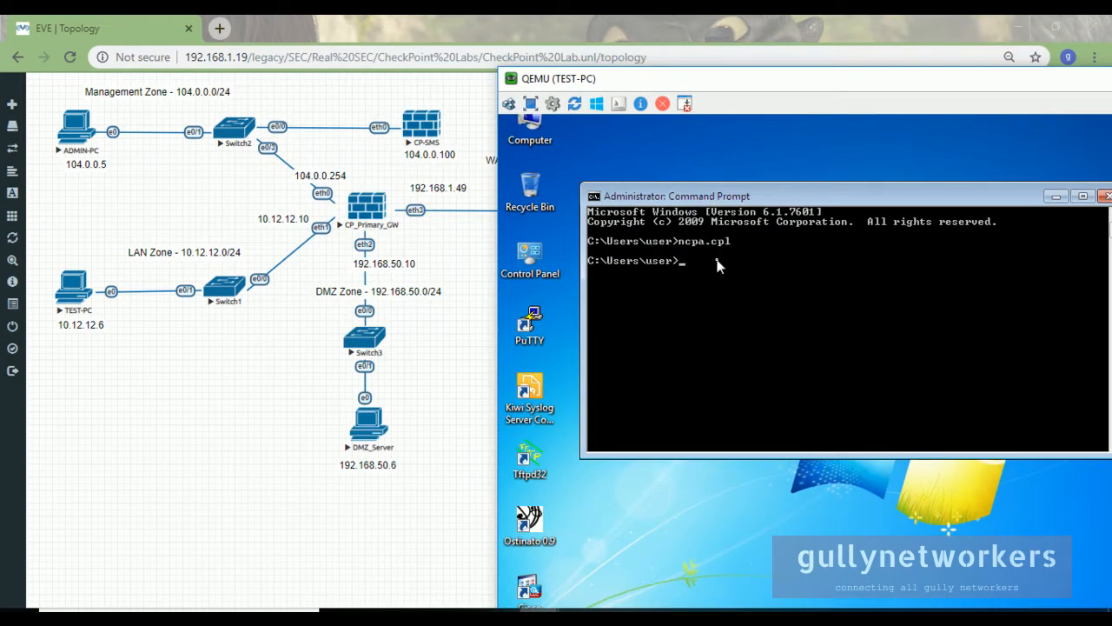
pyautogui.write('ng 10.12.12.10')
pyautogui.press('Return')
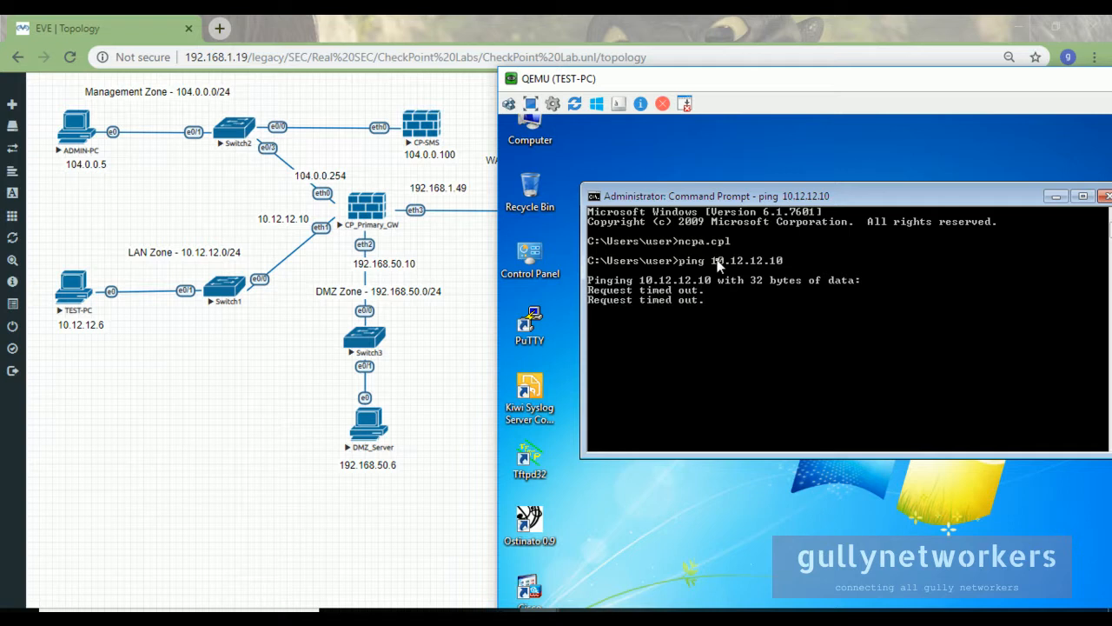
pyautogui.moveTo(1040, 68); pyautogui.dragTo(844, 62)
pyautogui.moveTo(1046, 70); pyautogui.dragTo(992, 81)
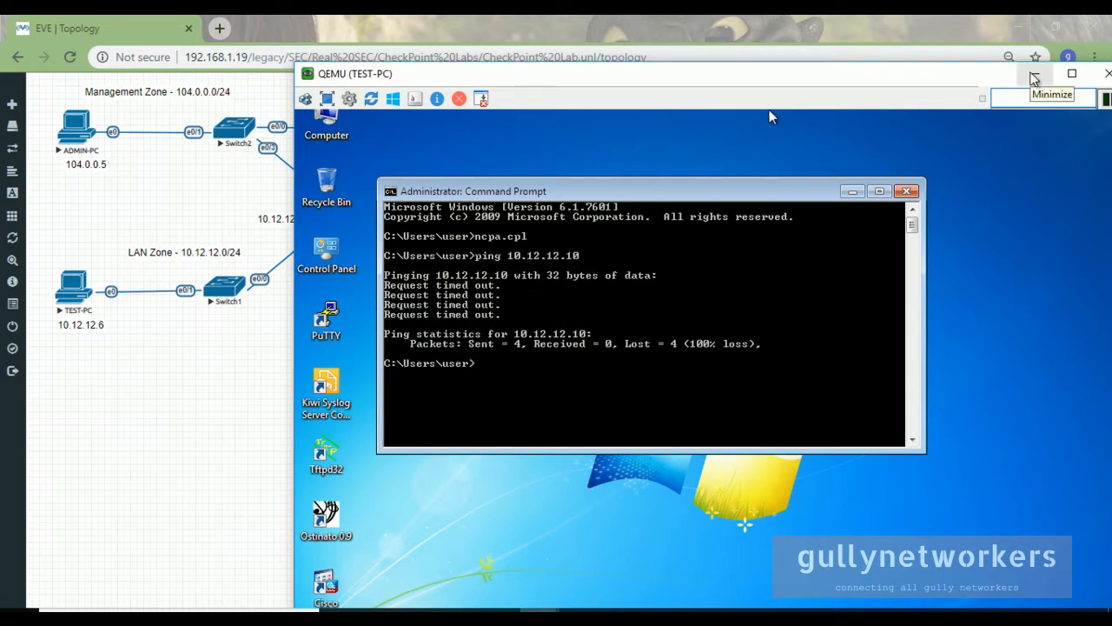
pyautogui.click(1034, 76)
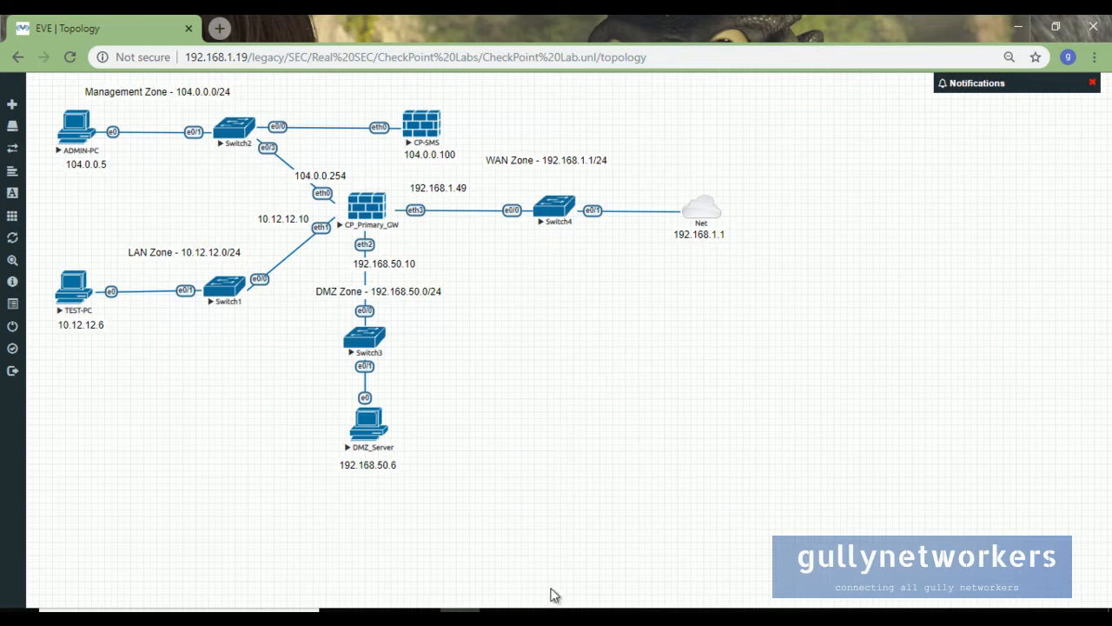
# - Restore the ADMIN-PC console and launch SmartConsole R80.10 to the Standard Access Control policy
pyautogui.moveTo(555, 606)
pyautogui.click(509, 556)
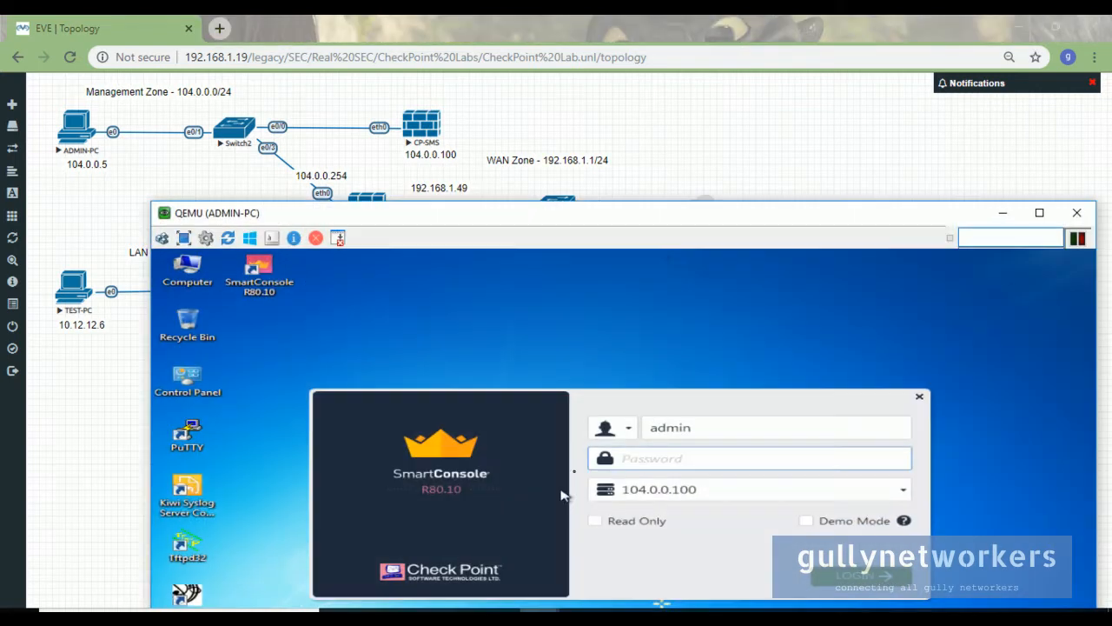
pyautogui.moveTo(301, 217); pyautogui.dragTo(450, 41)
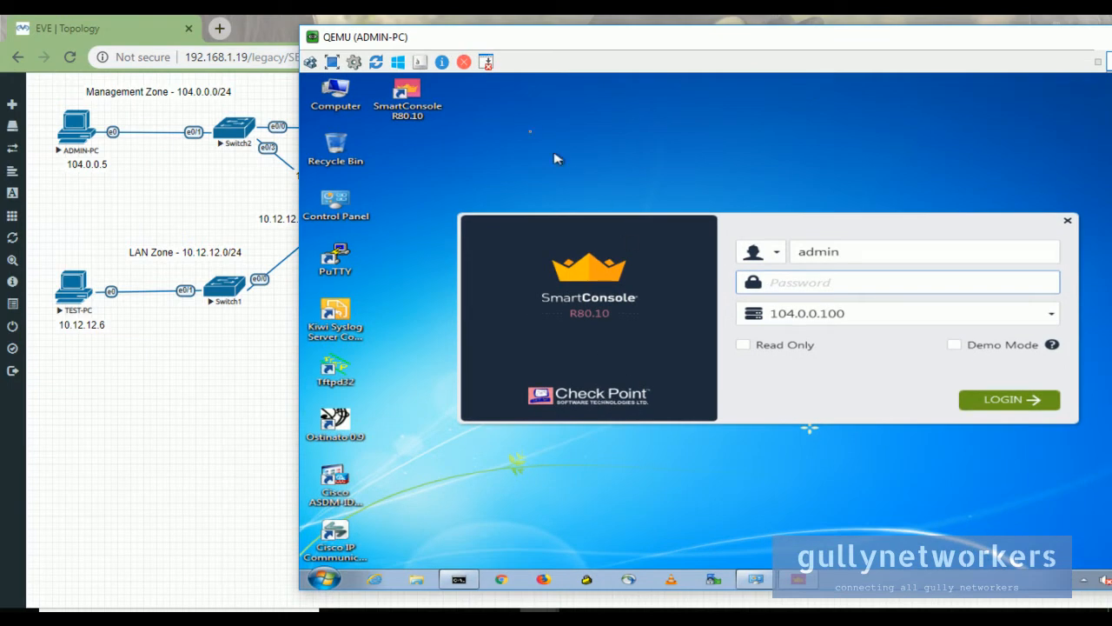
pyautogui.click(441, 101)
pyautogui.write('a')
pyautogui.moveTo(381, 45); pyautogui.dragTo(555, 126)
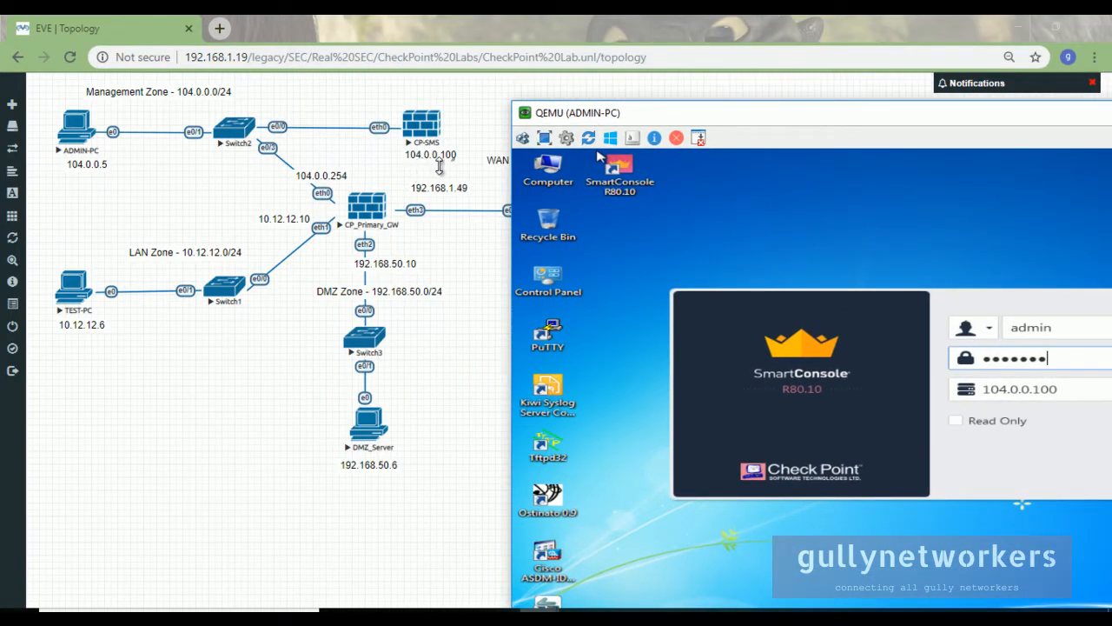
pyautogui.moveTo(791, 111); pyautogui.dragTo(588, 90)
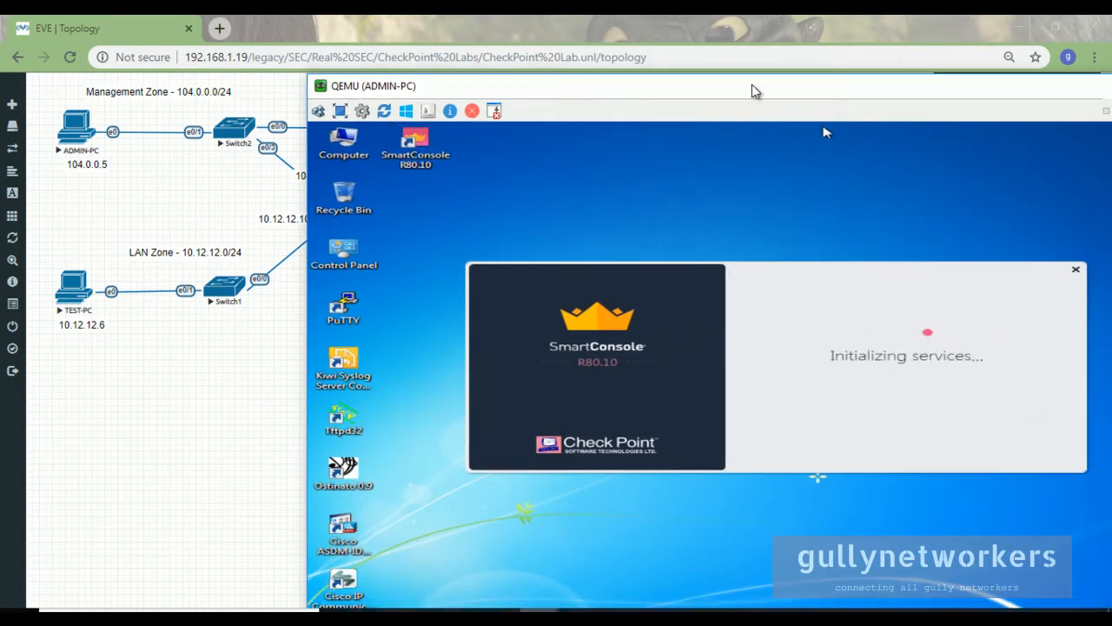
pyautogui.moveTo(744, 82); pyautogui.dragTo(698, 51)
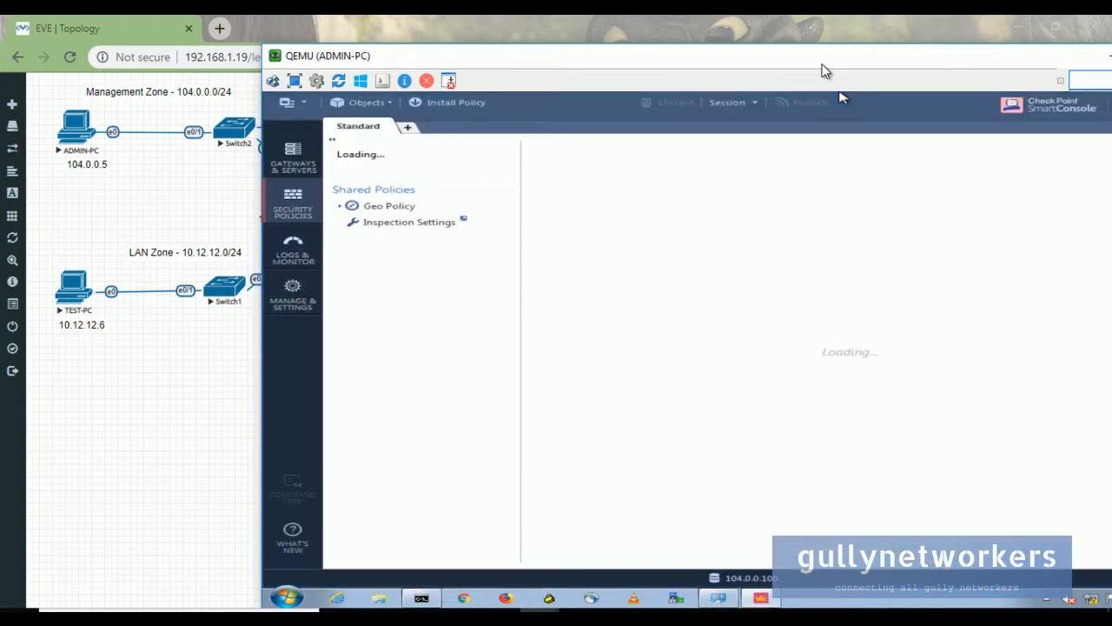
pyautogui.moveTo(825, 71); pyautogui.dragTo(707, 66)
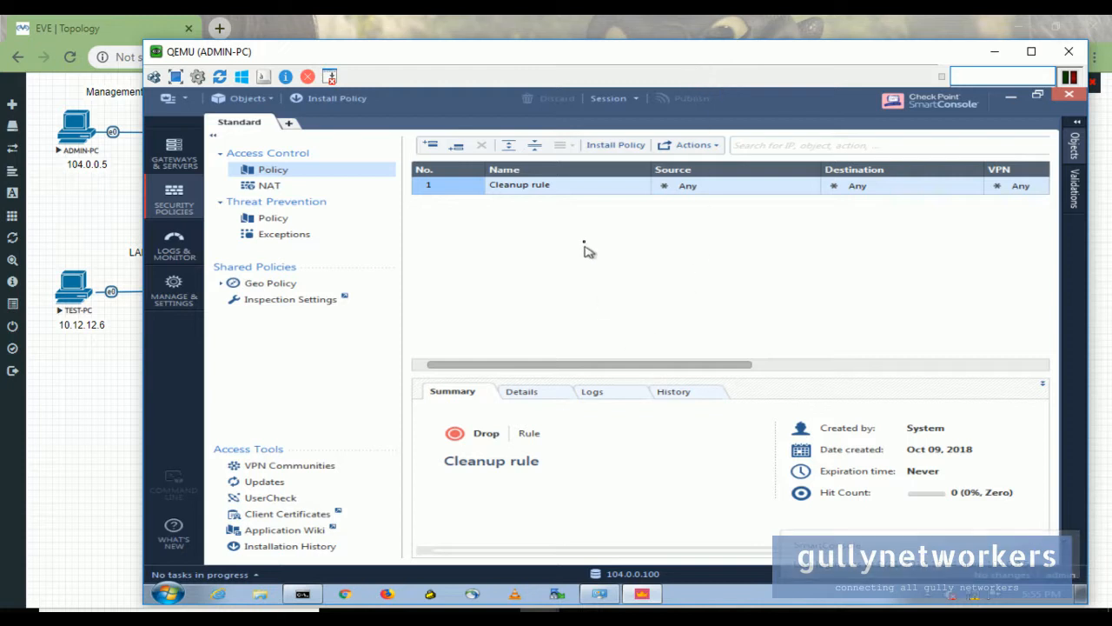
# - Show the Cleanup rule's Logs pane (no matches) and scroll right to the Action and Track columns
pyautogui.click(624, 396)
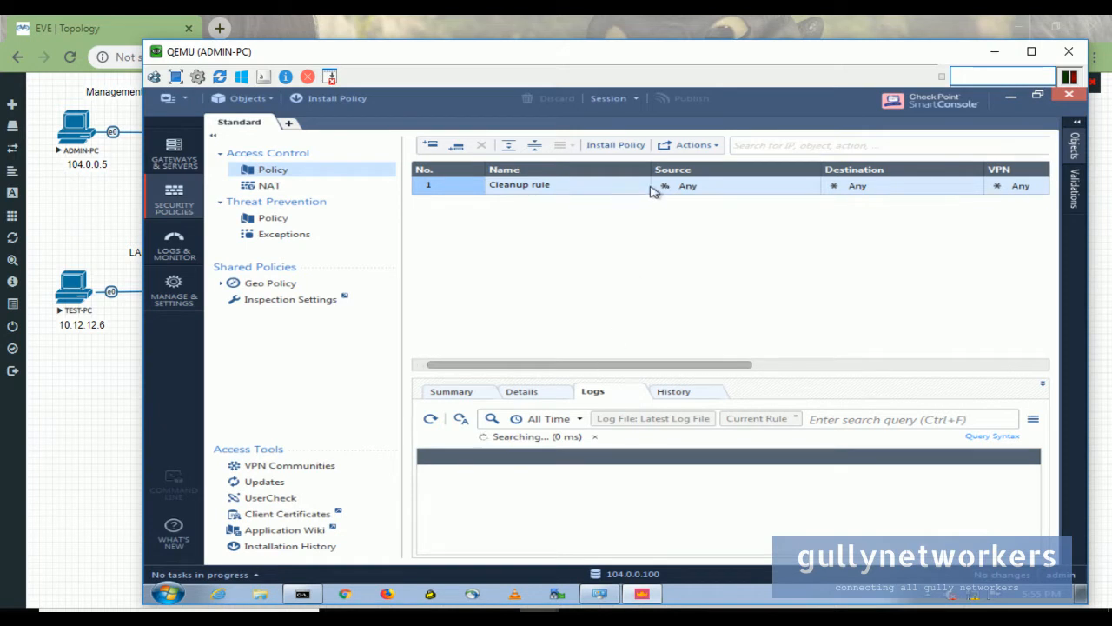
pyautogui.moveTo(682, 366); pyautogui.dragTo(762, 366)
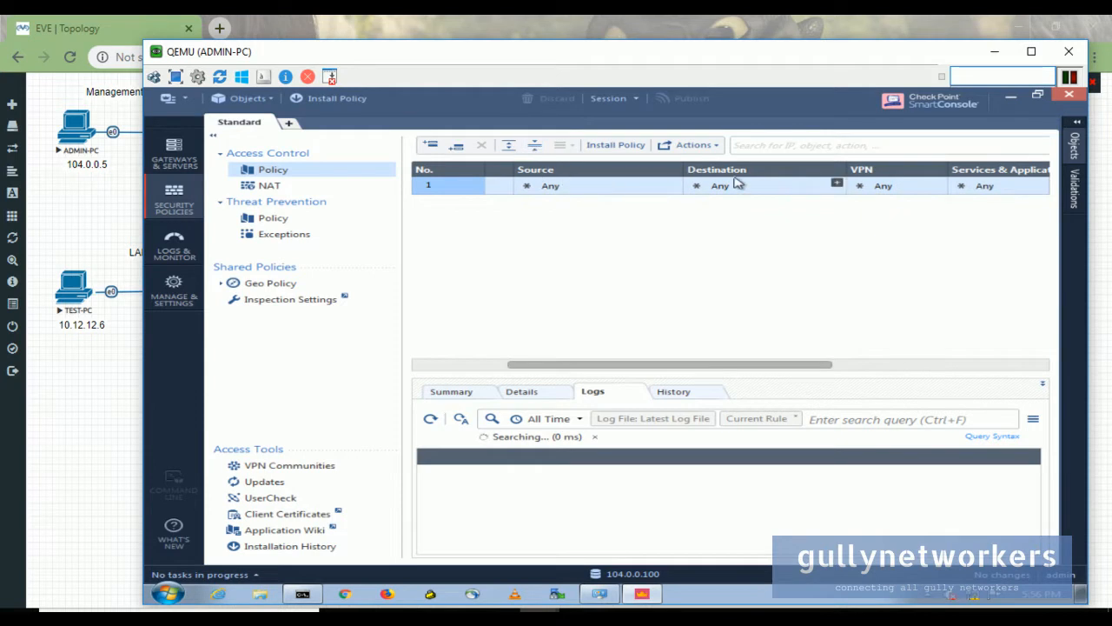
pyautogui.moveTo(813, 371); pyautogui.dragTo(921, 367)
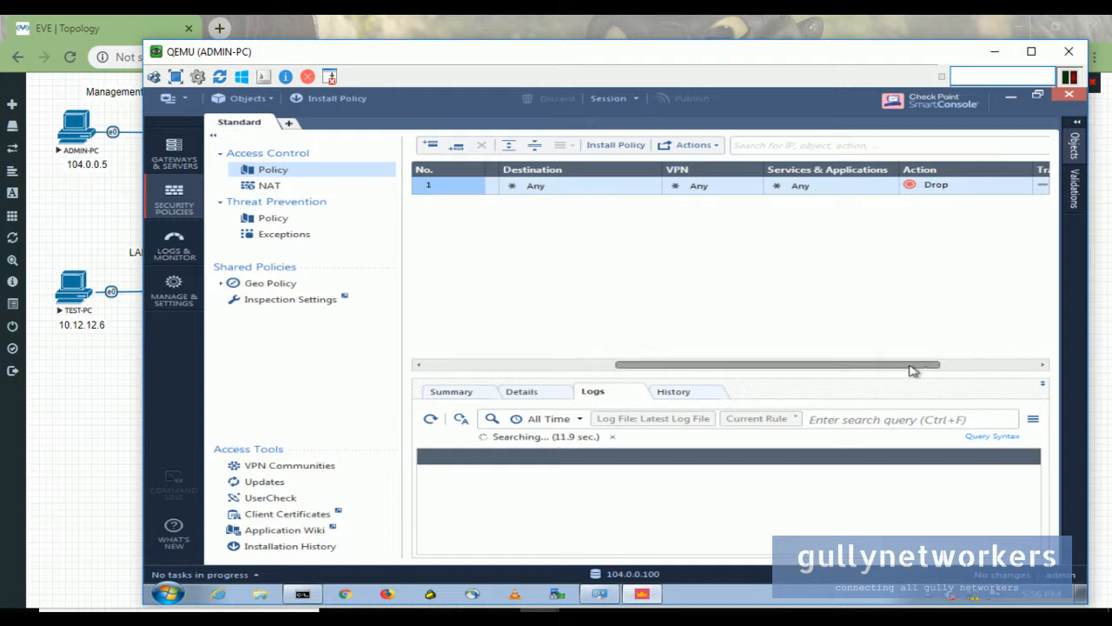
pyautogui.moveTo(886, 367); pyautogui.dragTo(930, 365)
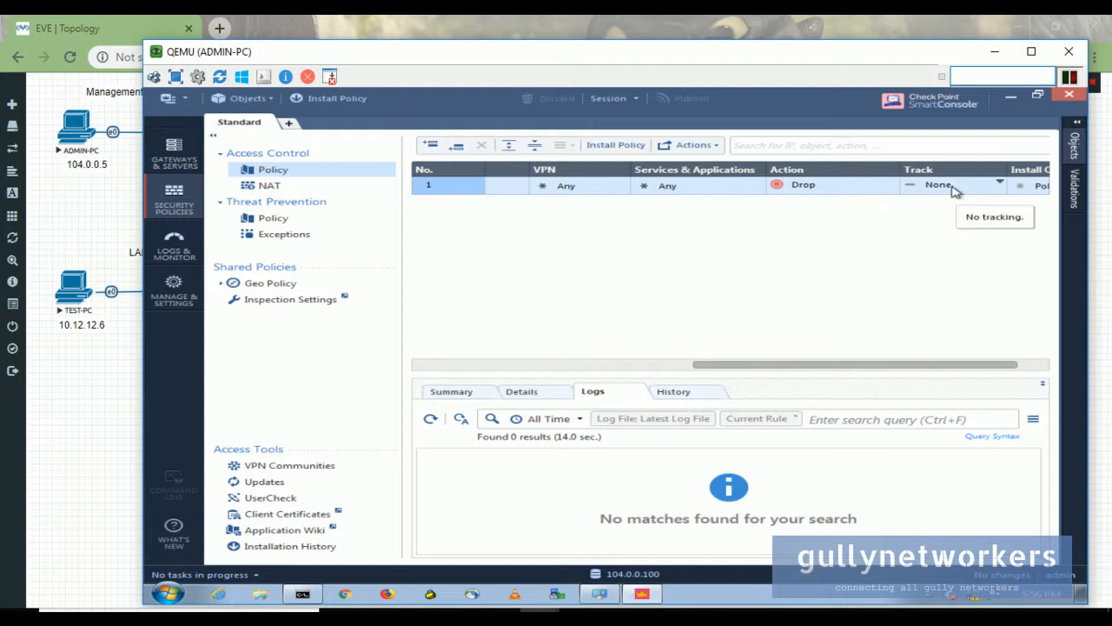
pyautogui.moveTo(939, 364); pyautogui.dragTo(890, 376)
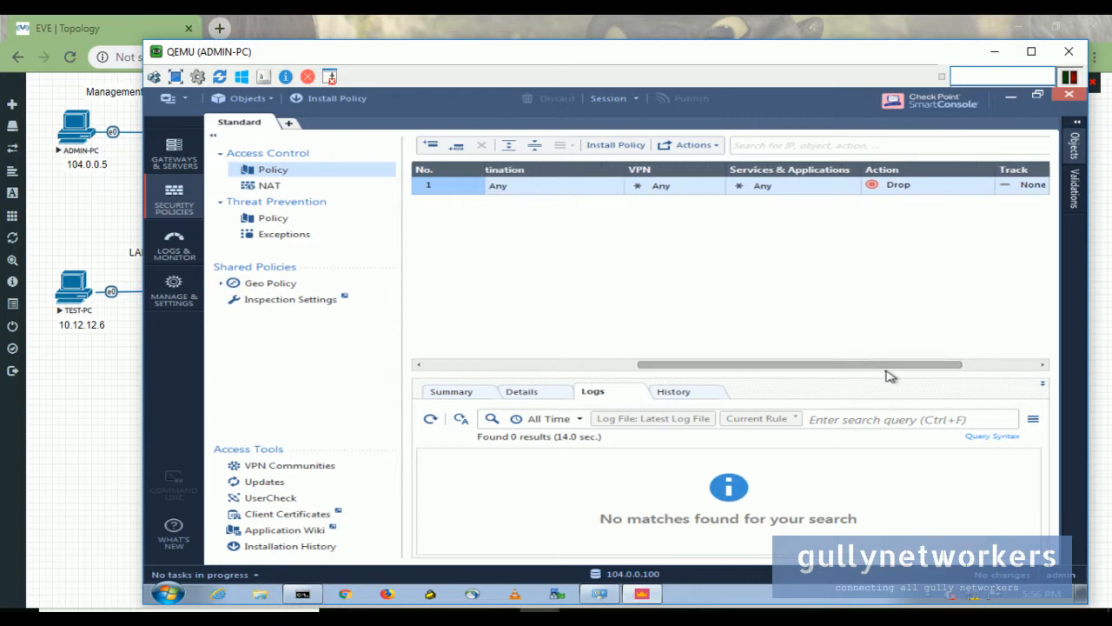
# - Set the Cleanup rule's Action to Accept and its Track to Log
pyautogui.click(988, 186)
pyautogui.click(983, 193)
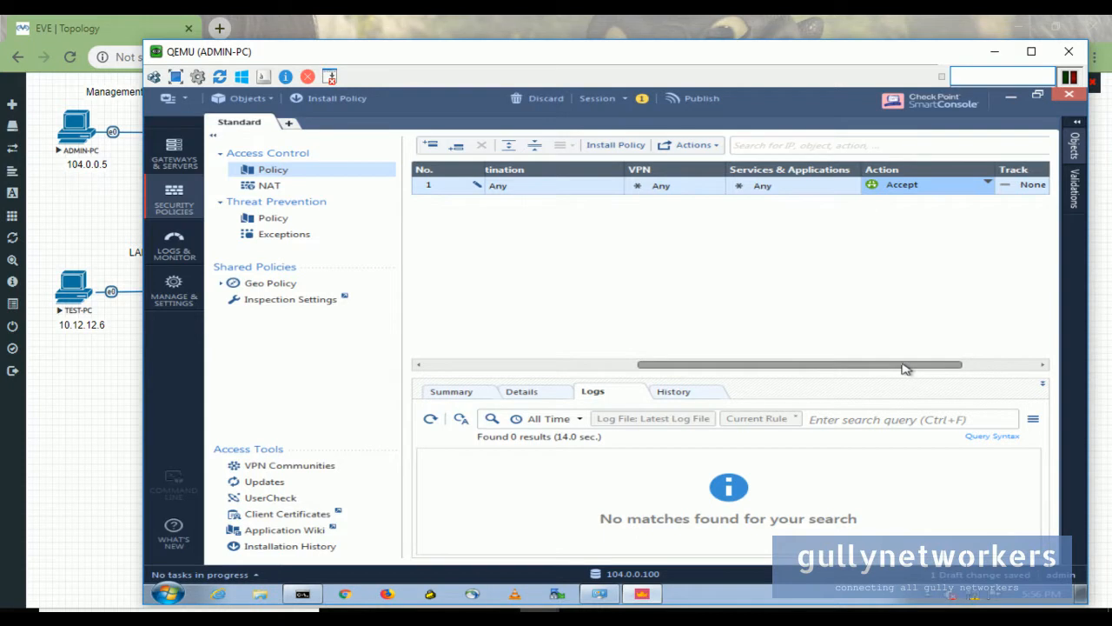
pyautogui.moveTo(904, 369); pyautogui.dragTo(950, 368)
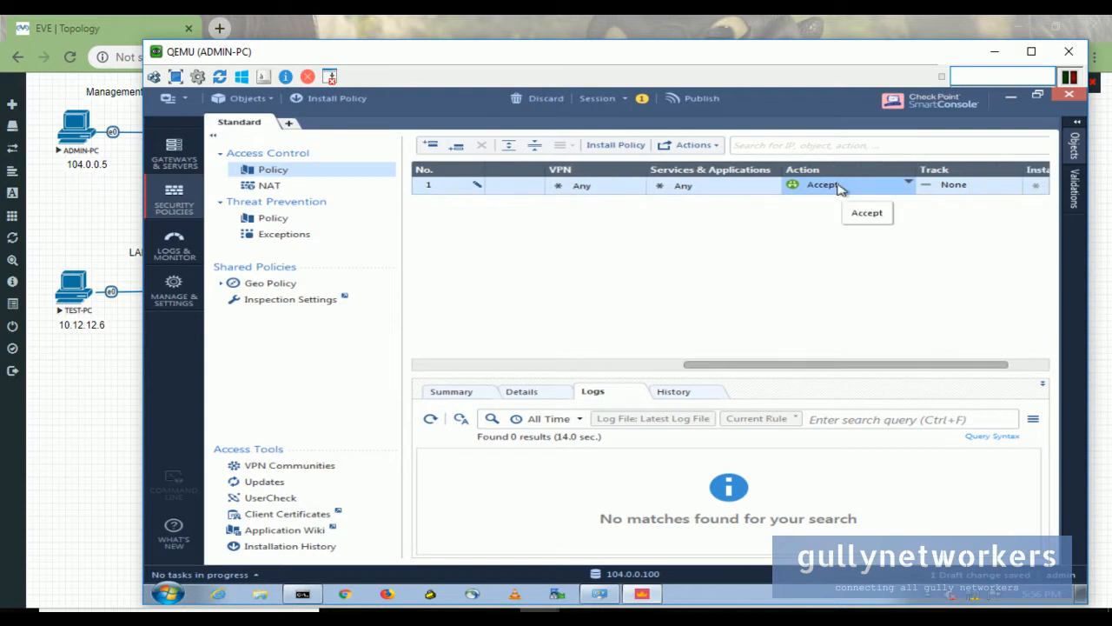
pyautogui.click(980, 187)
pyautogui.click(882, 211)
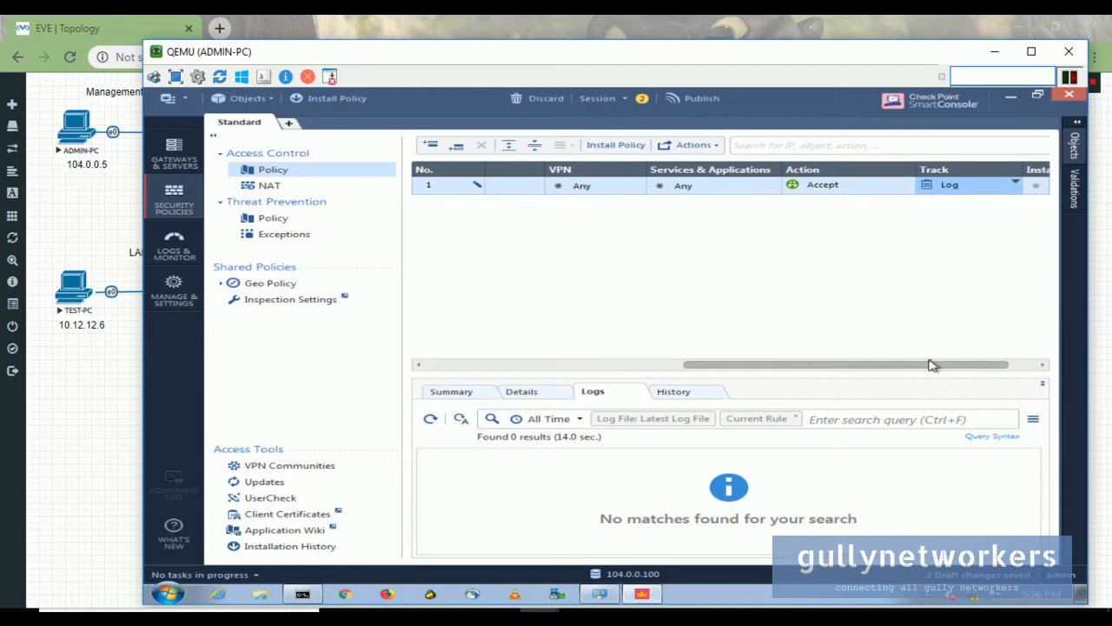
pyautogui.moveTo(938, 369); pyautogui.dragTo(1006, 369)
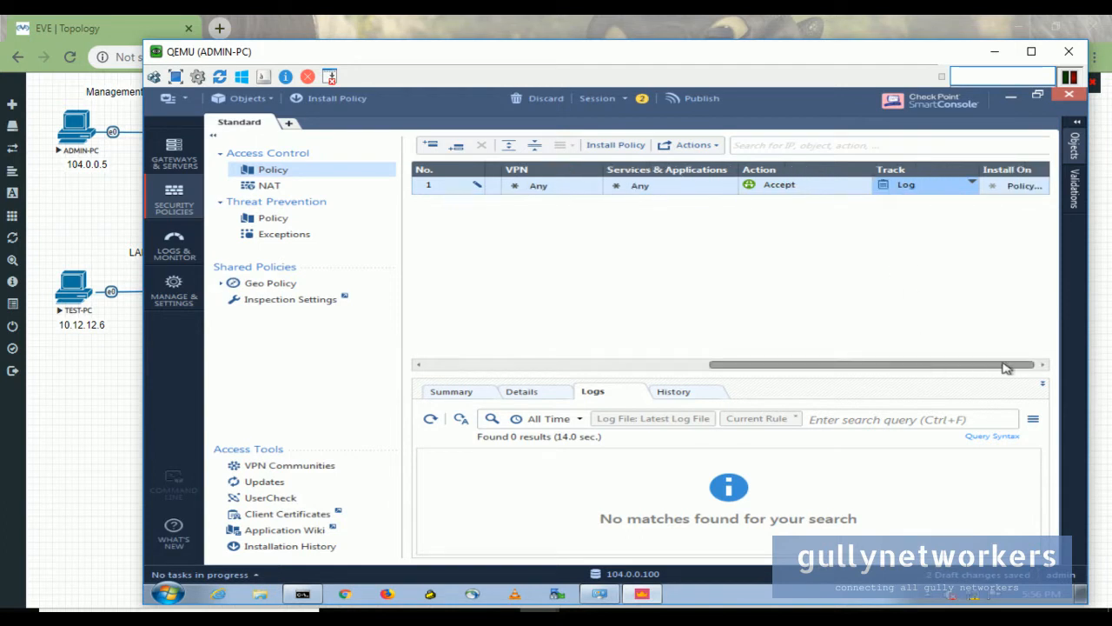
# - Open the rule's Install On target picker, which finds no items
pyautogui.click(1025, 188)
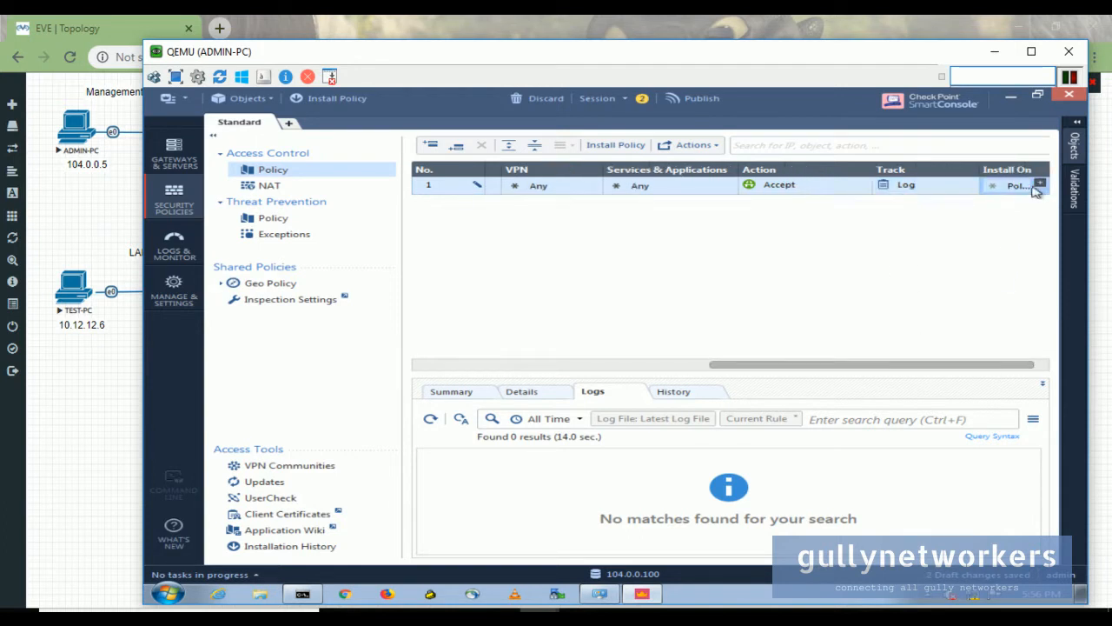
pyautogui.click(1040, 185)
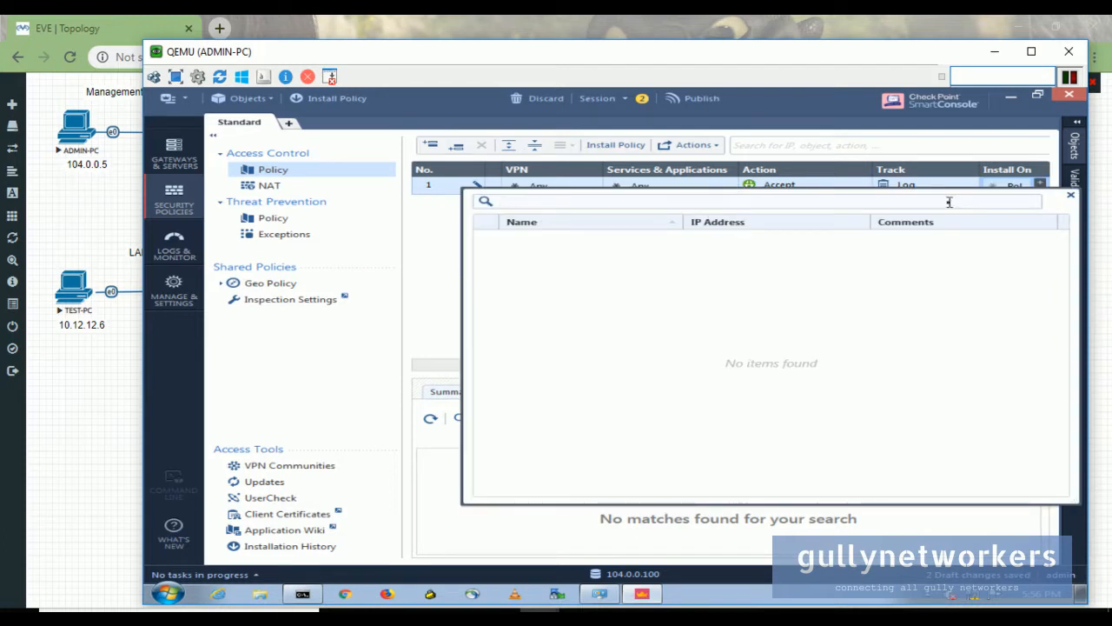
pyautogui.click(1040, 185)
pyautogui.click(1041, 185)
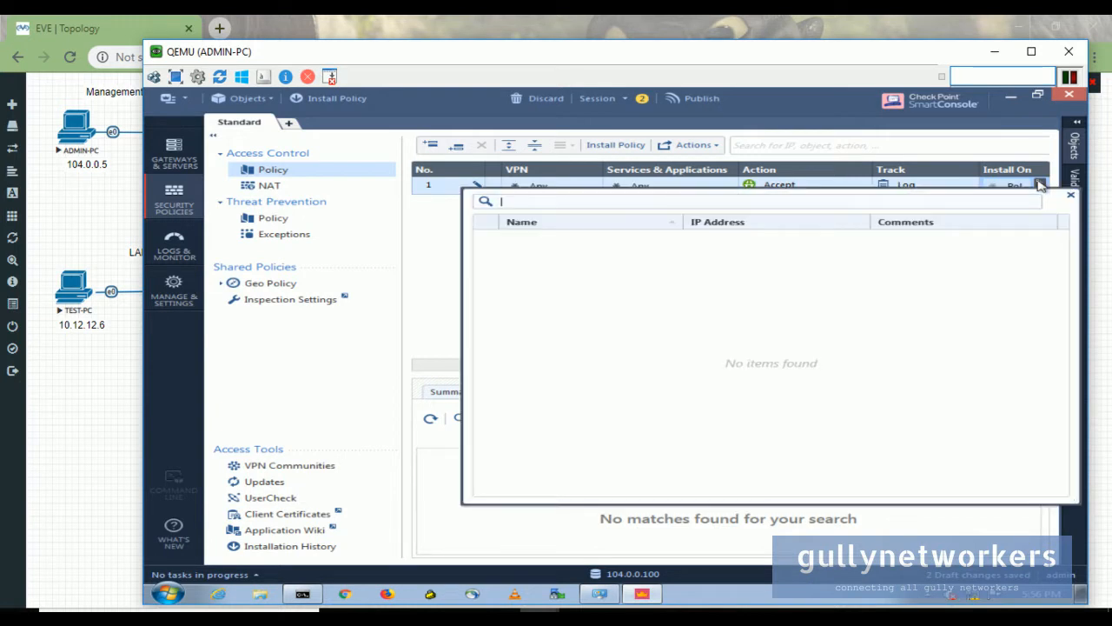
# - Close the empty Install On picker and scroll the rulebase back left
pyautogui.click(1040, 185)
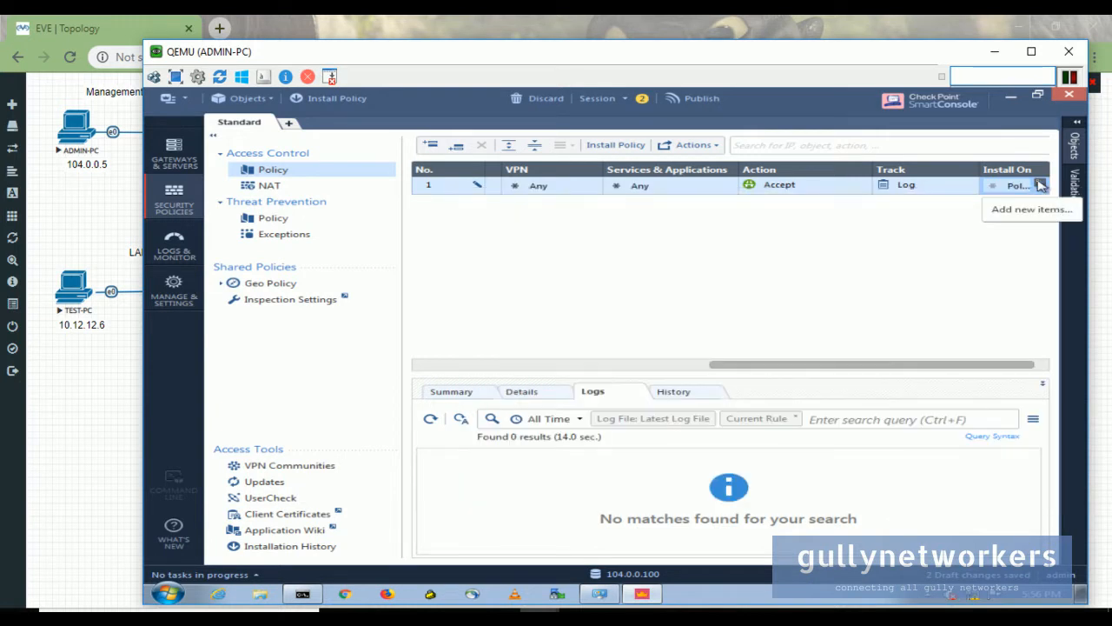
pyautogui.click(1040, 185)
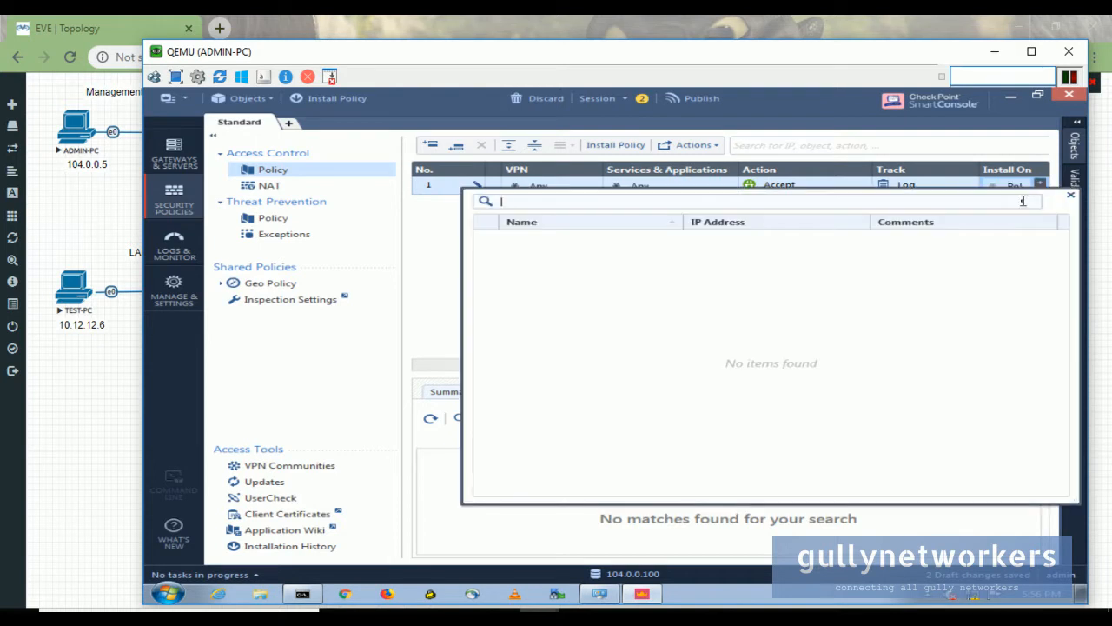
pyautogui.click(1070, 199)
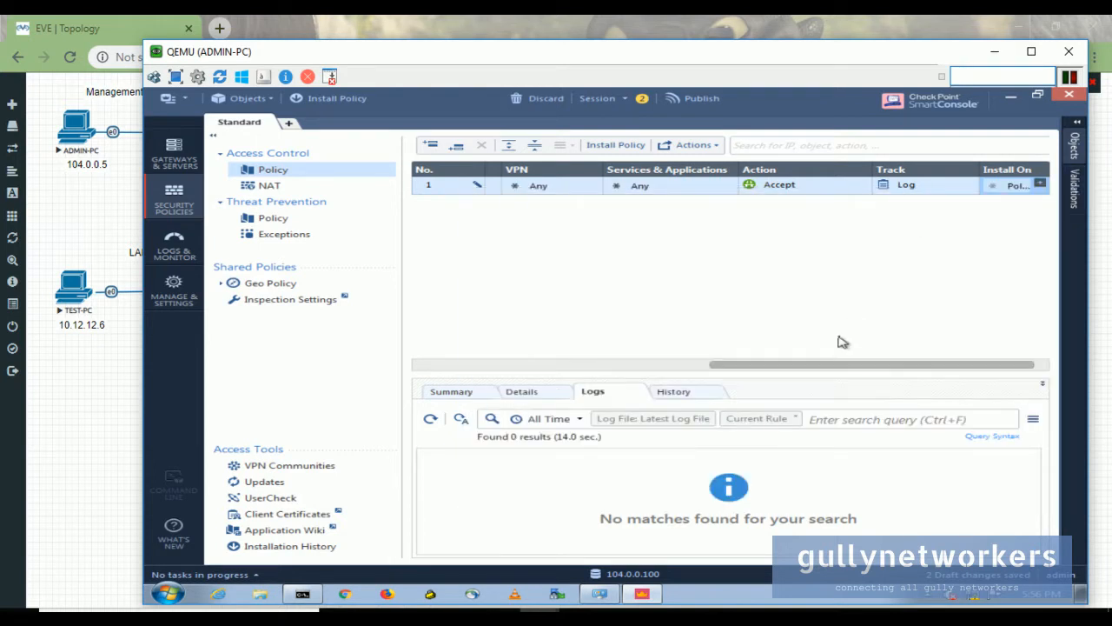
pyautogui.moveTo(835, 369); pyautogui.dragTo(553, 369)
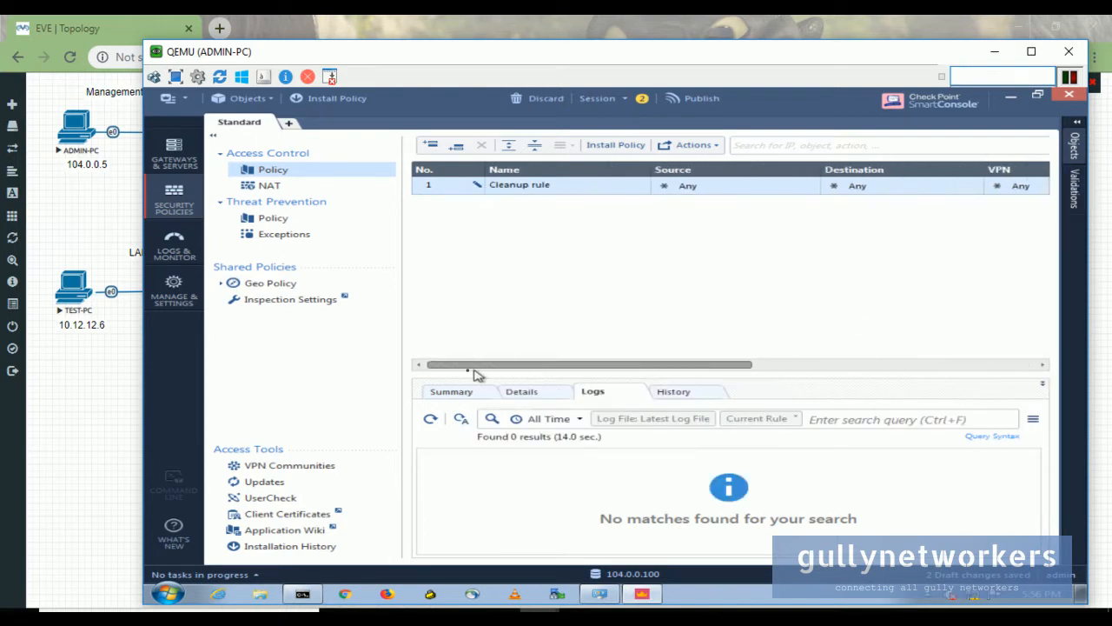
# - Publish & Install the Standard policy, dismiss the 'No gateways found' dialog, and view Gateways & Servers
pyautogui.click(608, 148)
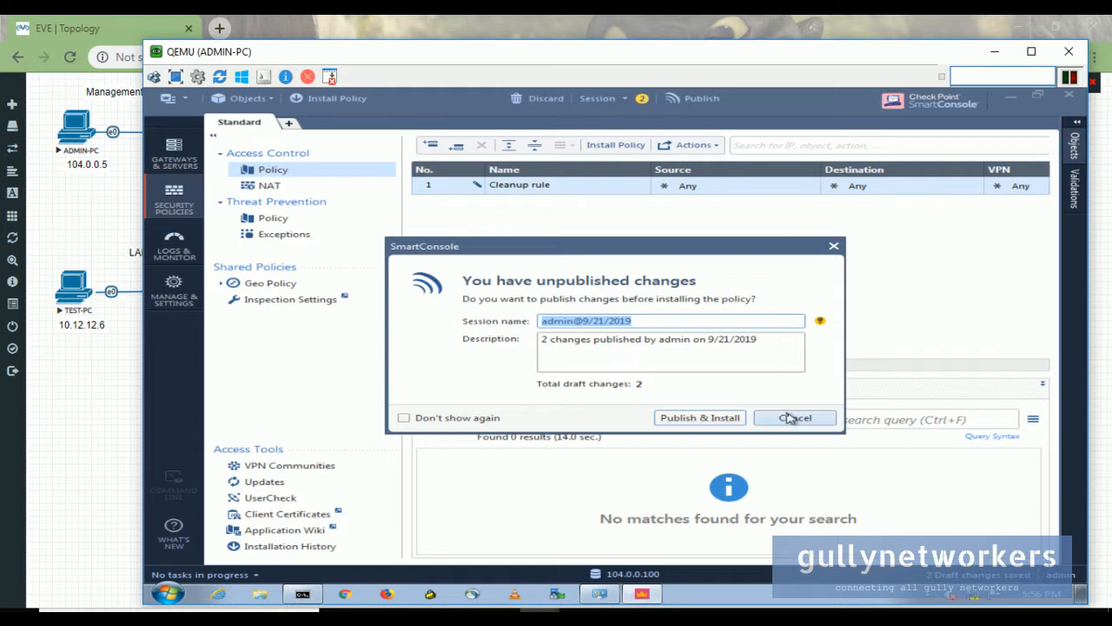
pyautogui.click(716, 420)
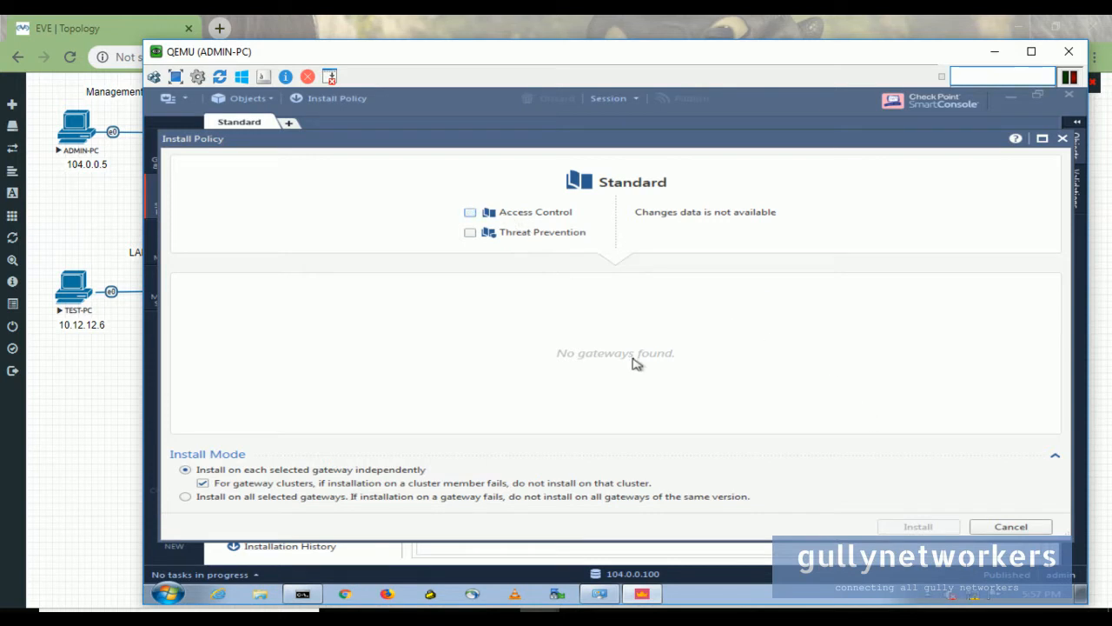
pyautogui.click(1063, 139)
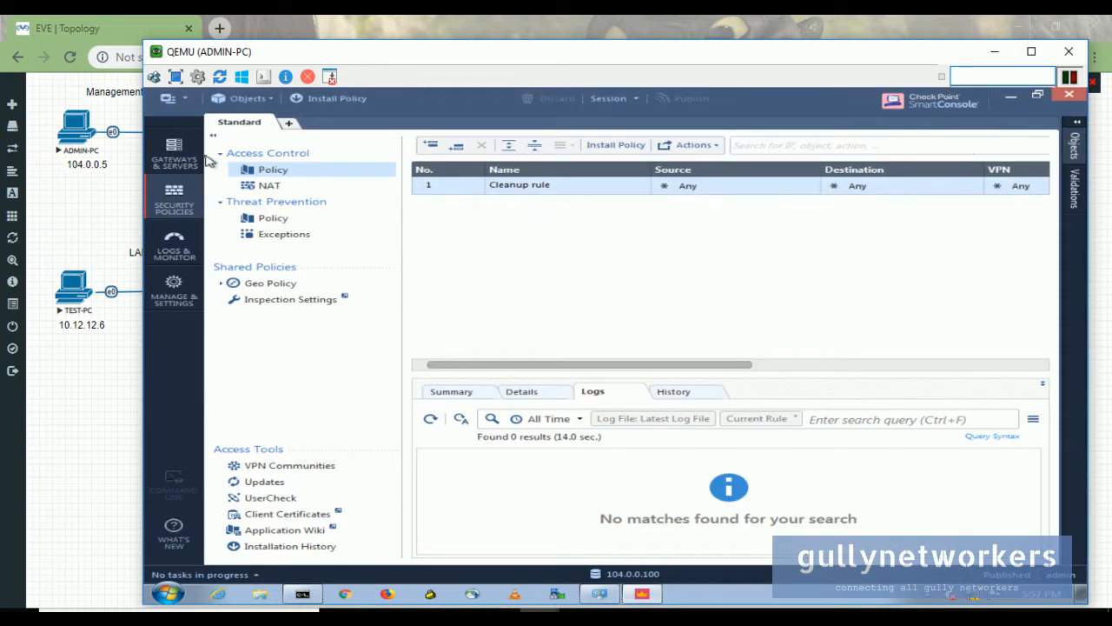
pyautogui.click(174, 149)
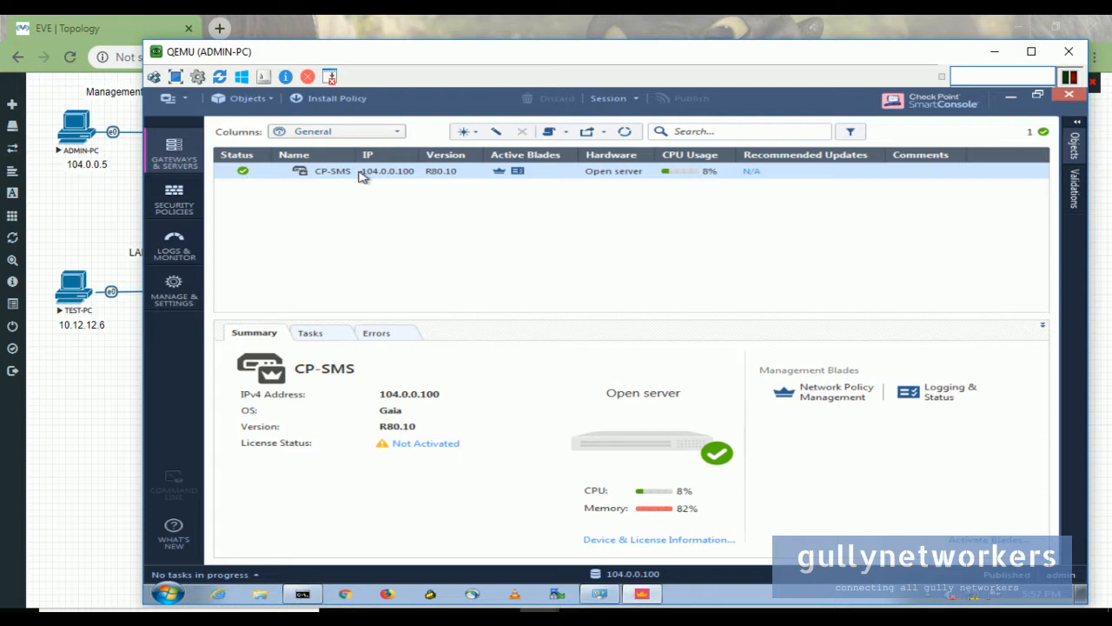
# - Choose New > Gateway... to open the Security Gateway Creation dialog with Wizard or Classic Mode
pyautogui.click(467, 131)
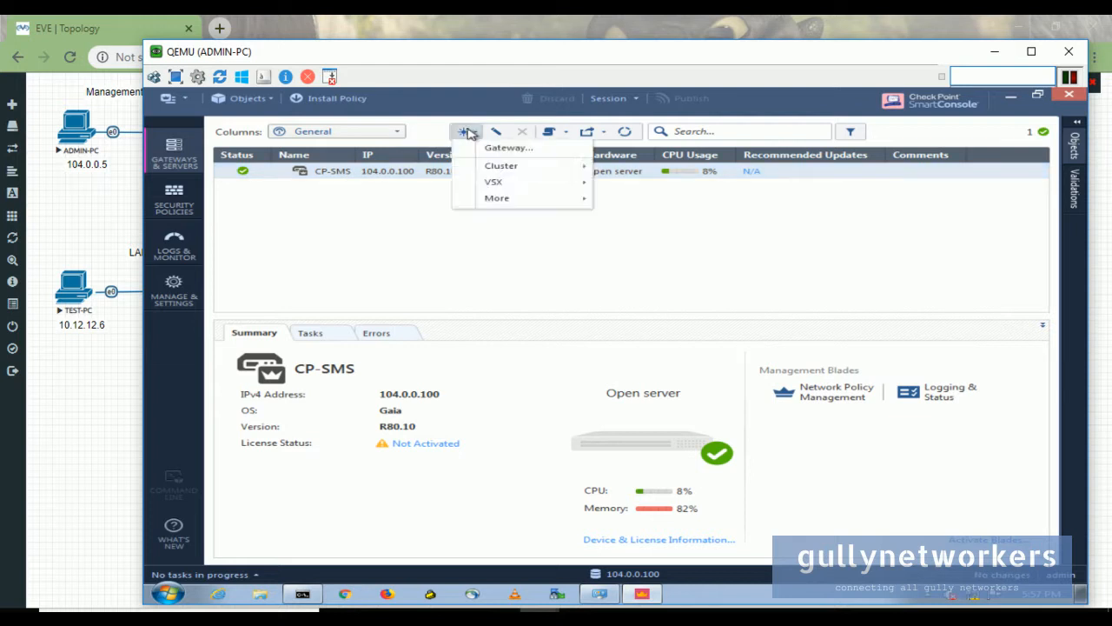
pyautogui.click(508, 150)
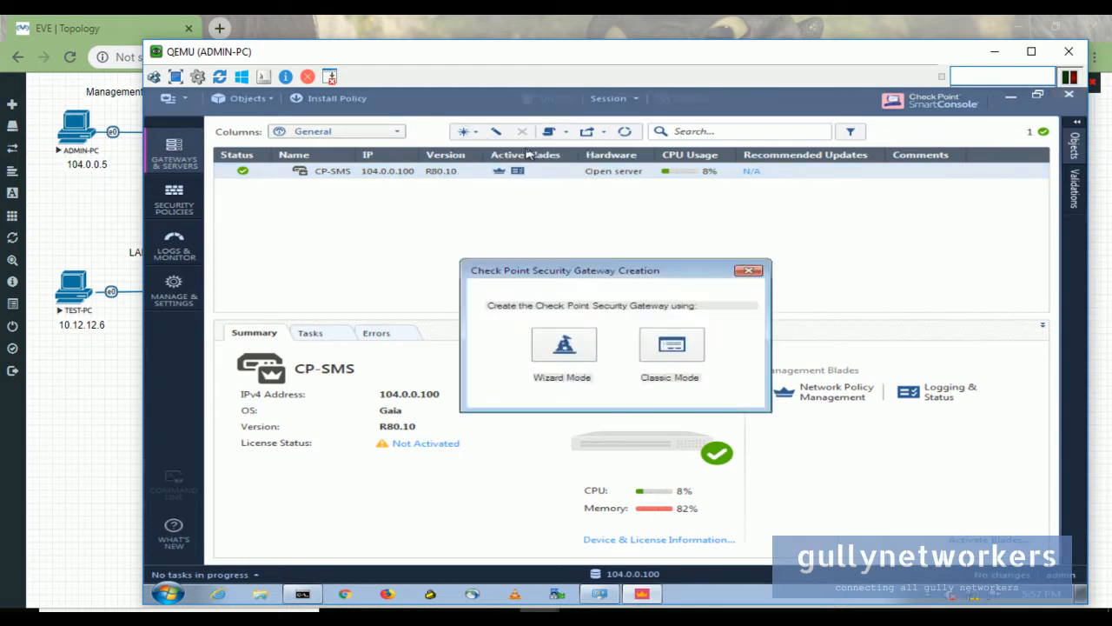
# - Create the new gateway in classic mode and bring its properties window fully into view
pyautogui.click(676, 341)
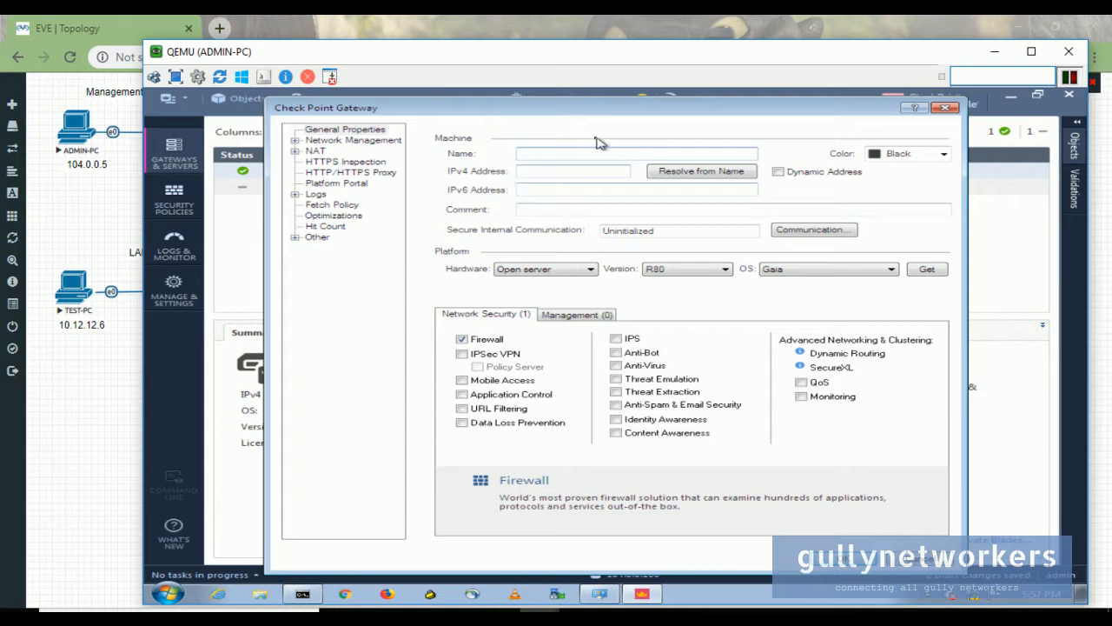
pyautogui.moveTo(482, 112); pyautogui.dragTo(497, 114)
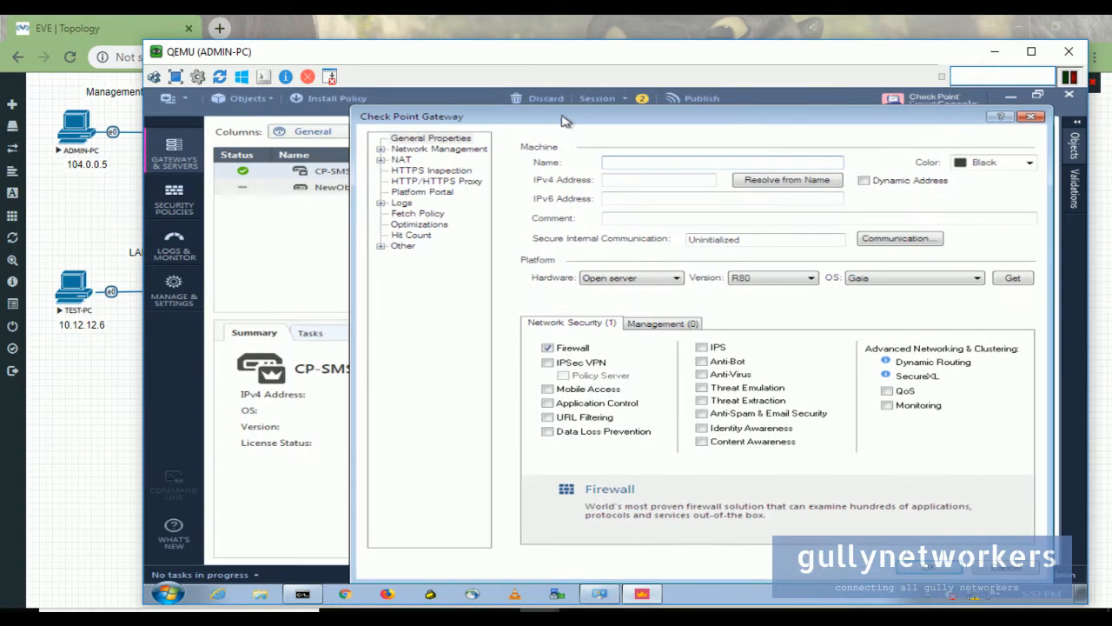
pyautogui.moveTo(447, 55); pyautogui.dragTo(716, 81)
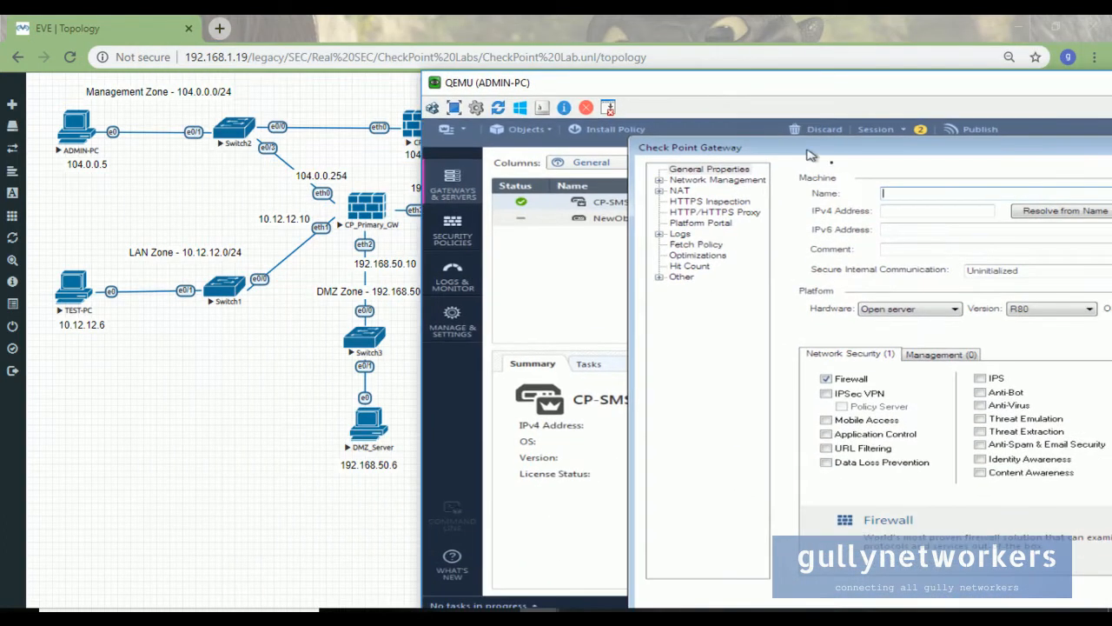
pyautogui.moveTo(881, 155); pyautogui.dragTo(724, 161)
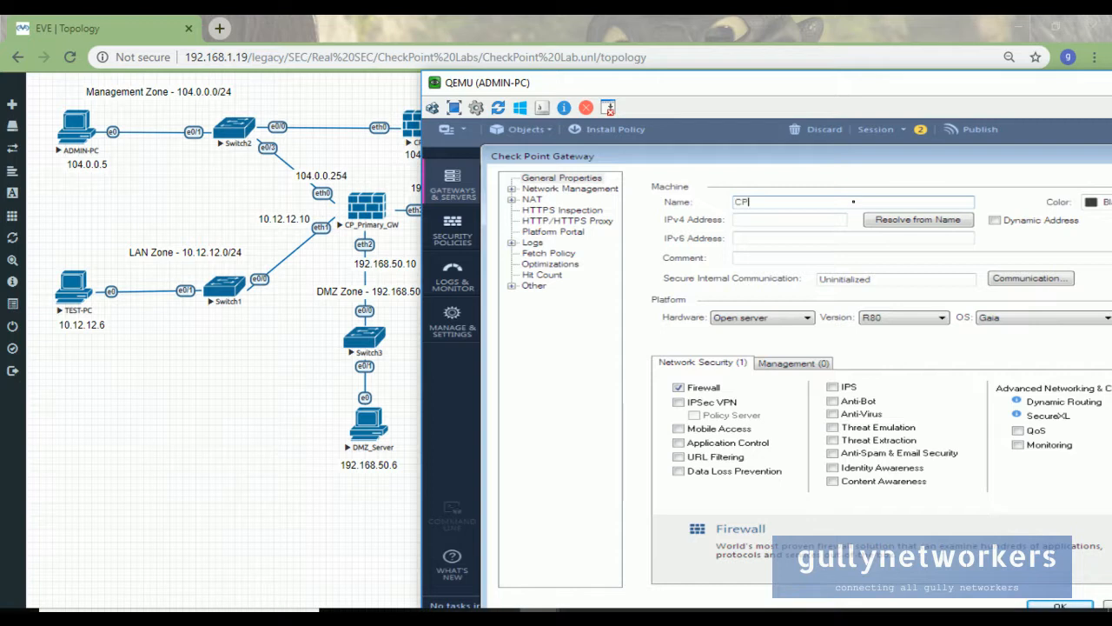
# - Correct the gateway name to CP_Primary_GW, with an underscore and capital W
pyautogui.press('shift')
pyautogui.press('shift')
pyautogui.press('shift')
pyautogui.press('shift')
pyautogui.press('shift')
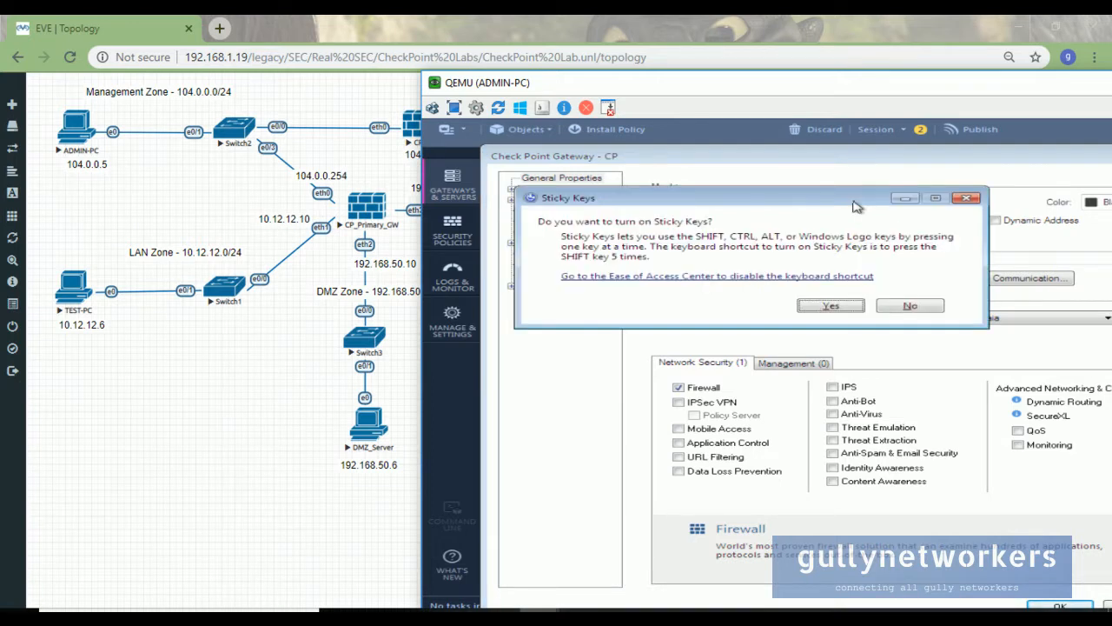
pyautogui.press('Escape')
pyautogui.write('_Primary_G')
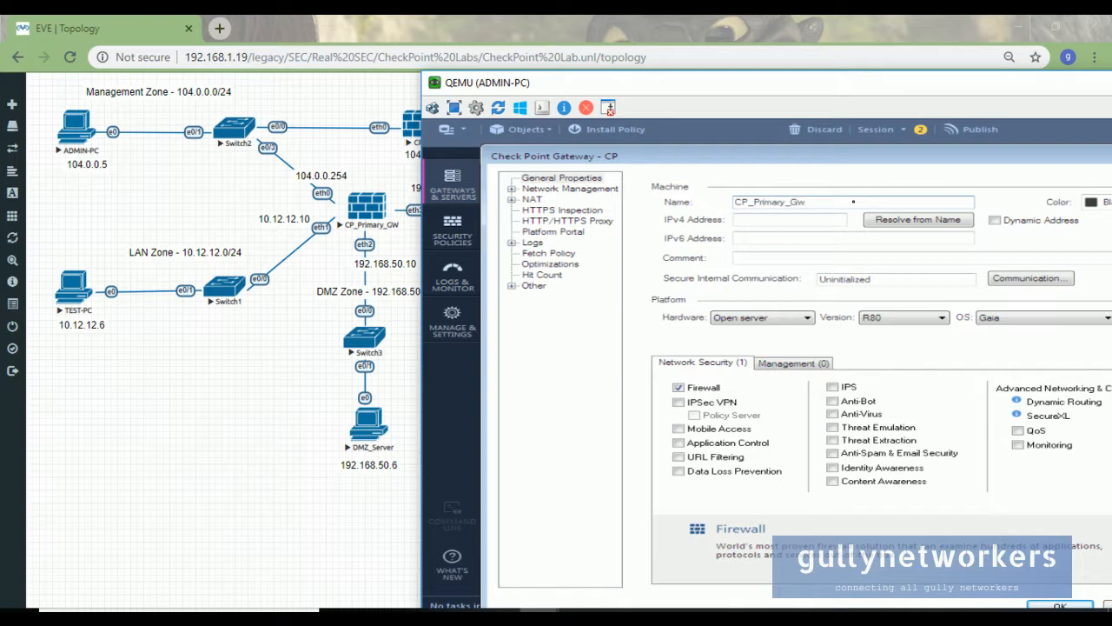
pyautogui.press('BackSpace')
pyautogui.write('W')
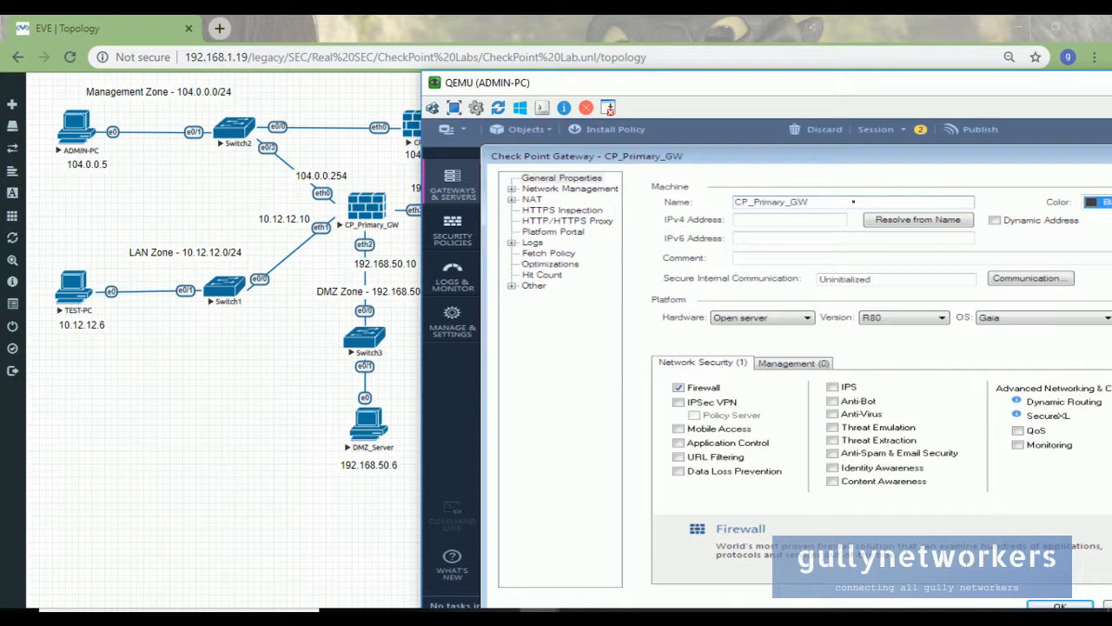
pyautogui.click(812, 220)
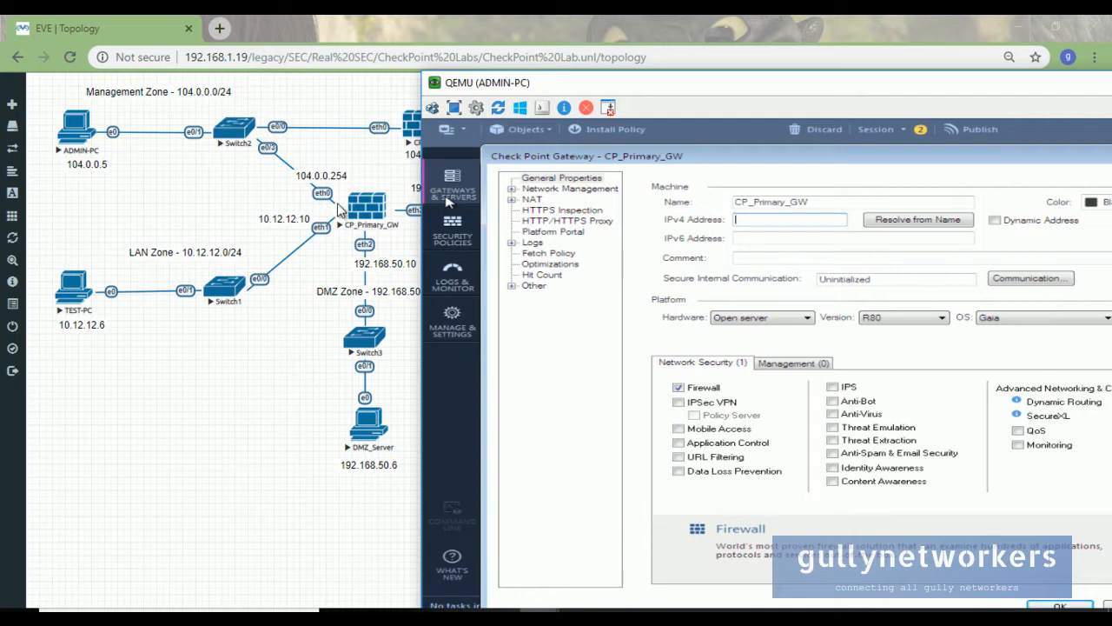
# - Enter 104.0.0.254 in CP_Primary_GW's IPv4 Address field
pyautogui.write('104.0.0.254')
pyautogui.click(776, 258)
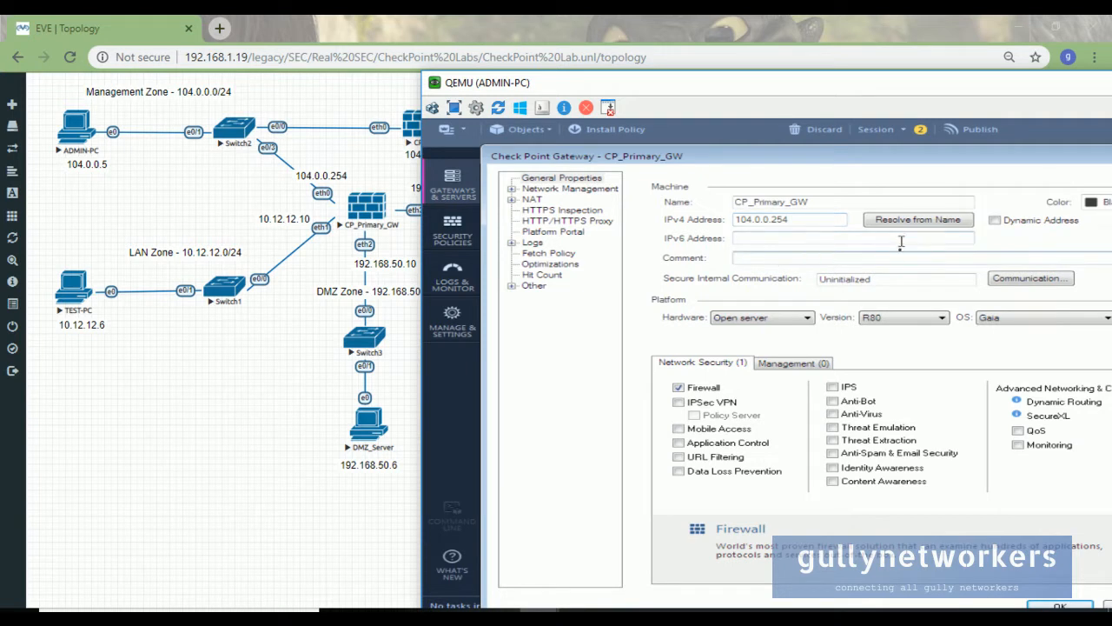
pyautogui.moveTo(873, 84); pyautogui.dragTo(803, 59)
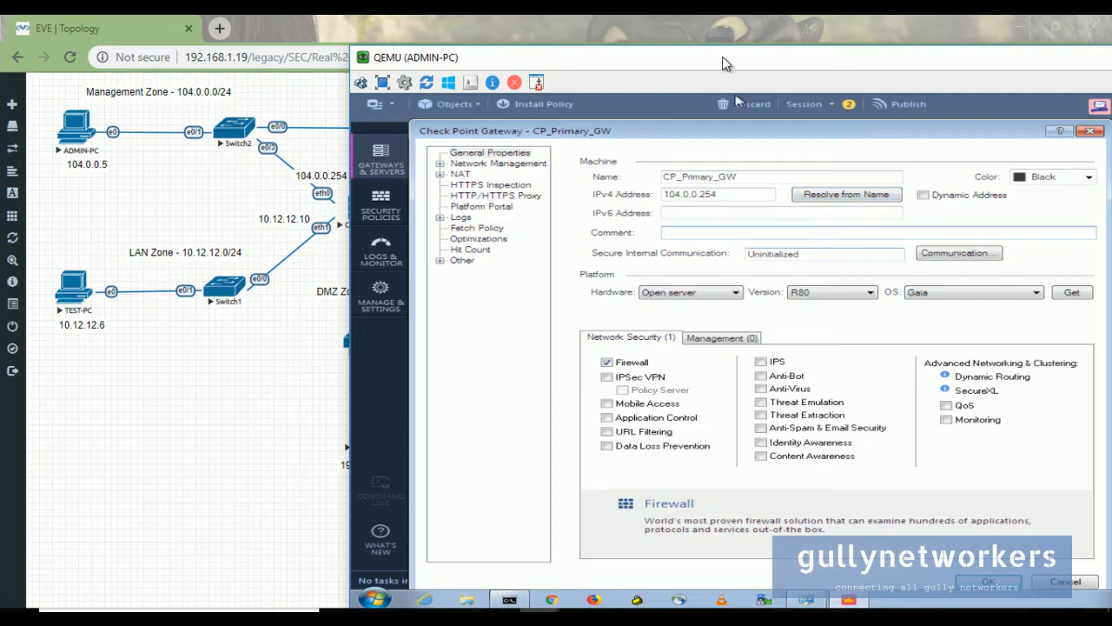
pyautogui.moveTo(723, 58); pyautogui.dragTo(805, 47)
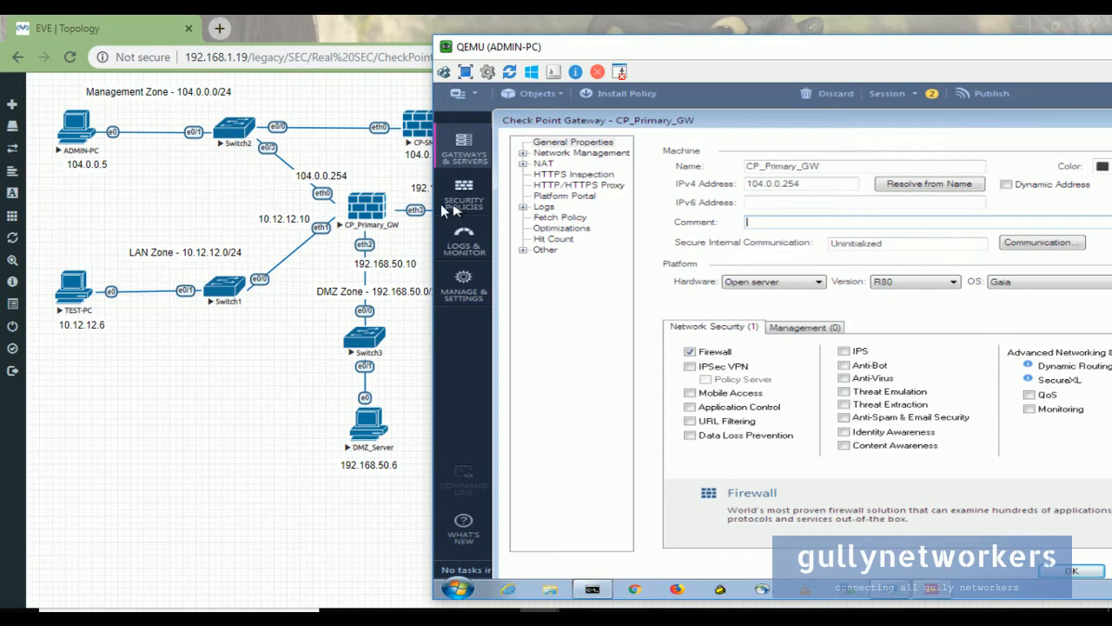
pyautogui.moveTo(951, 49); pyautogui.dragTo(841, 64)
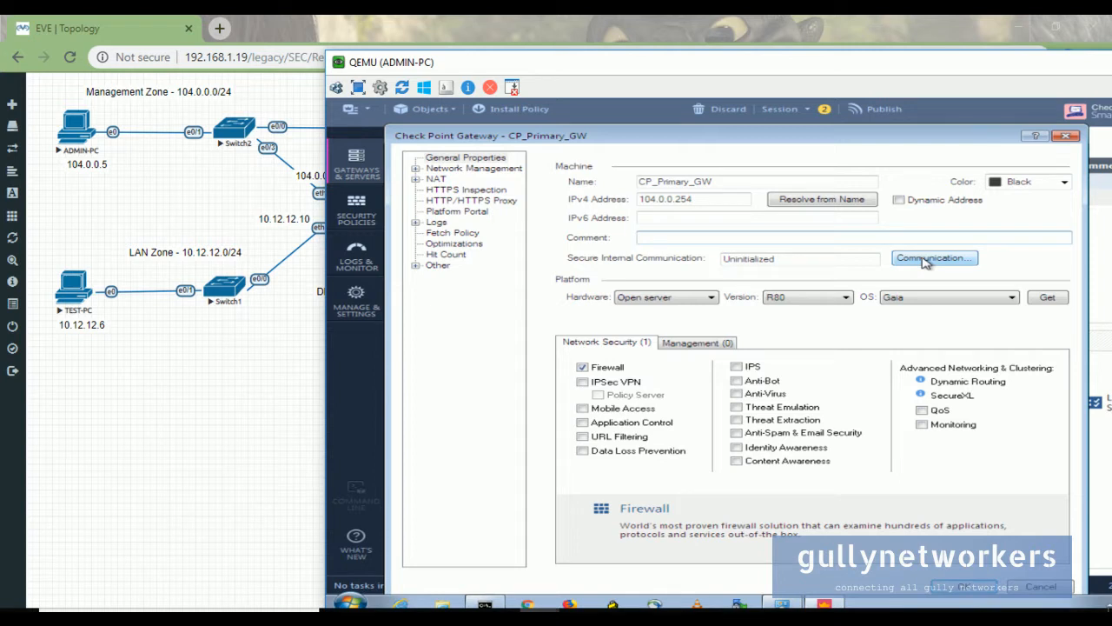
pyautogui.moveTo(514, 64); pyautogui.dragTo(760, 54)
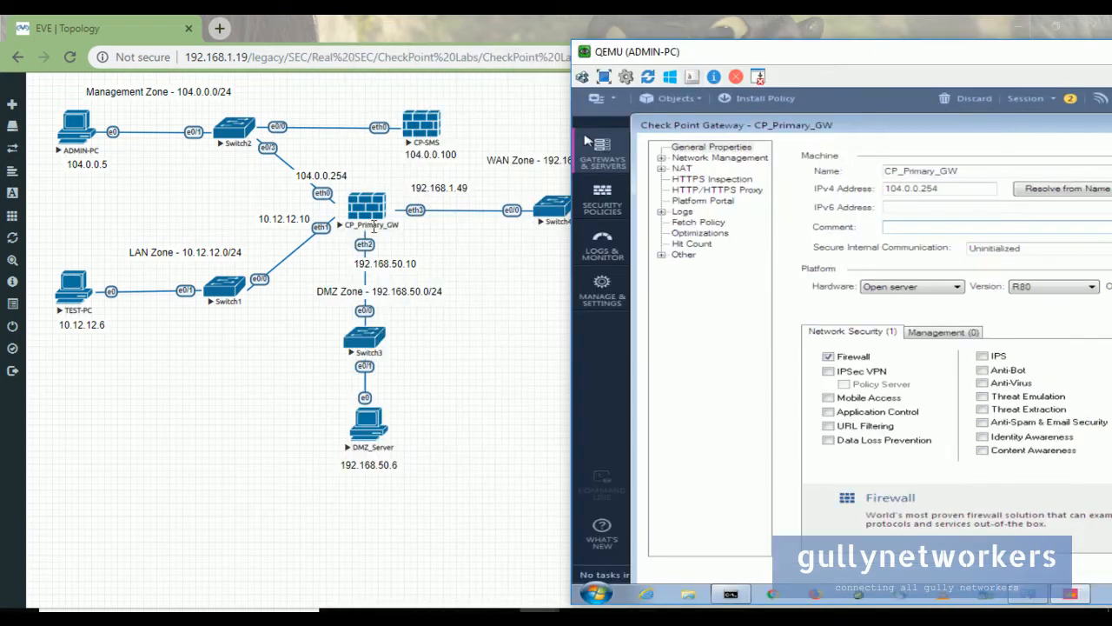
pyautogui.moveTo(879, 67); pyautogui.dragTo(609, 66)
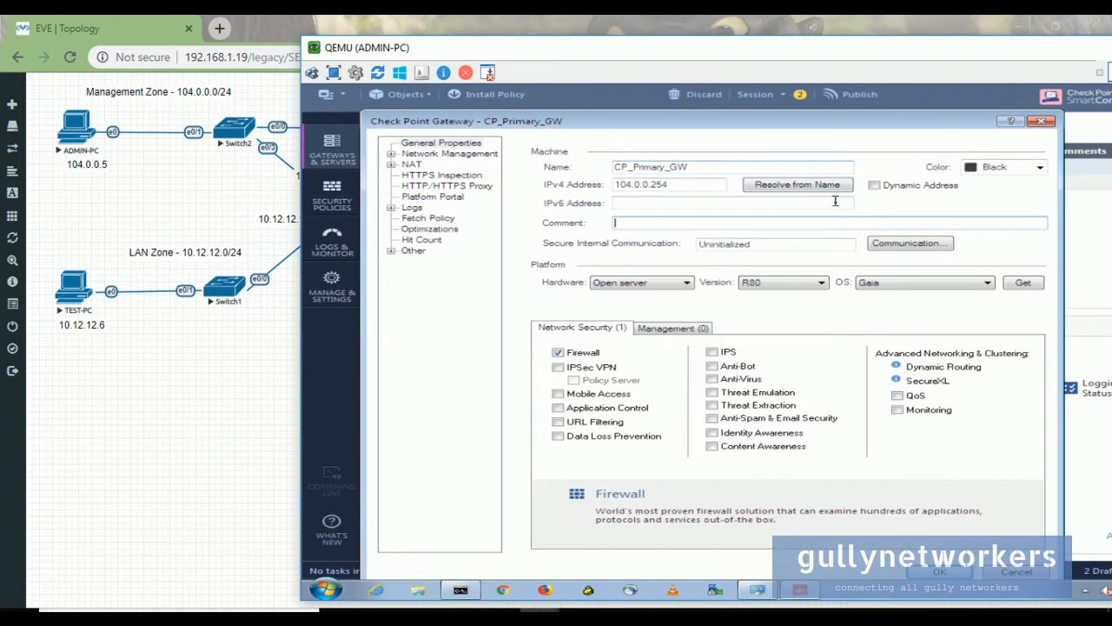
# - Initialize trusted communication with CP_Primary_GW using a confirmed one-time password
pyautogui.click(903, 244)
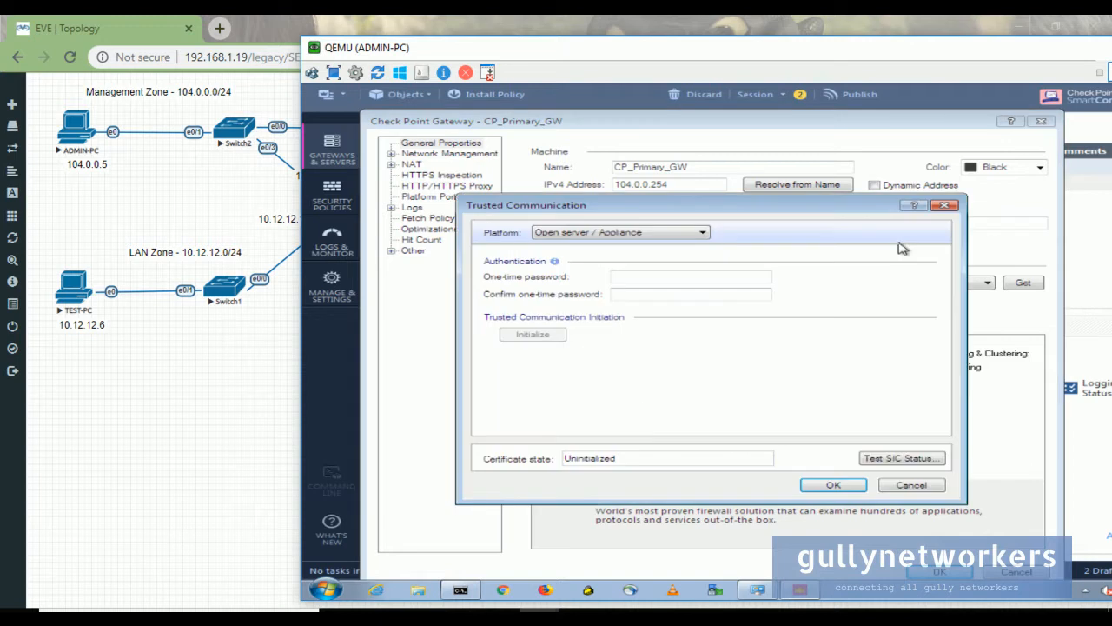
pyautogui.click(637, 278)
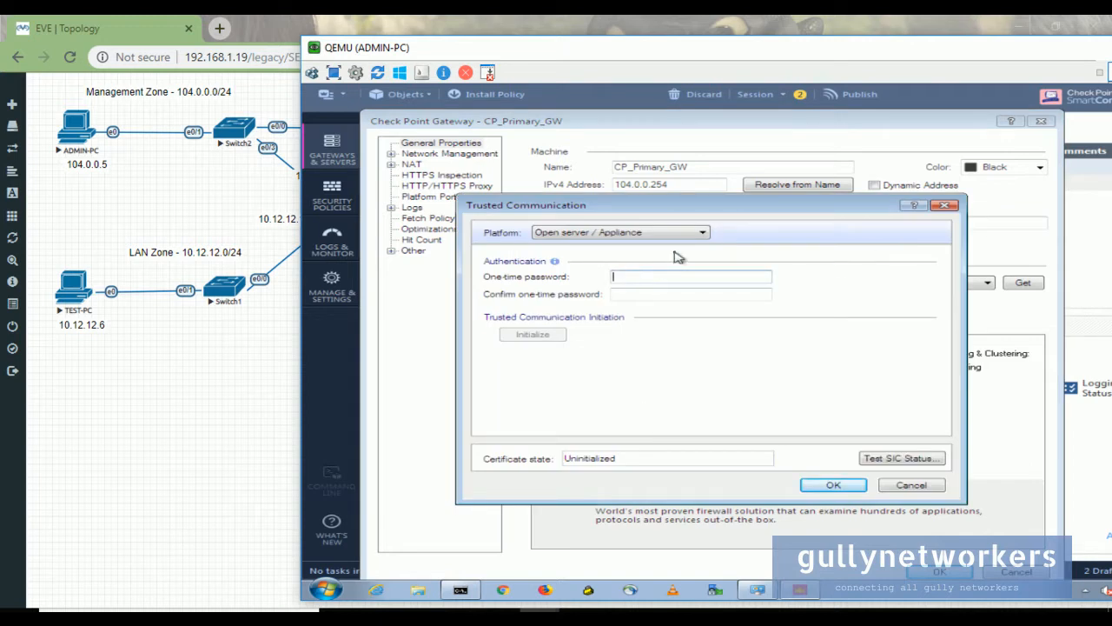
pyautogui.write('12345')
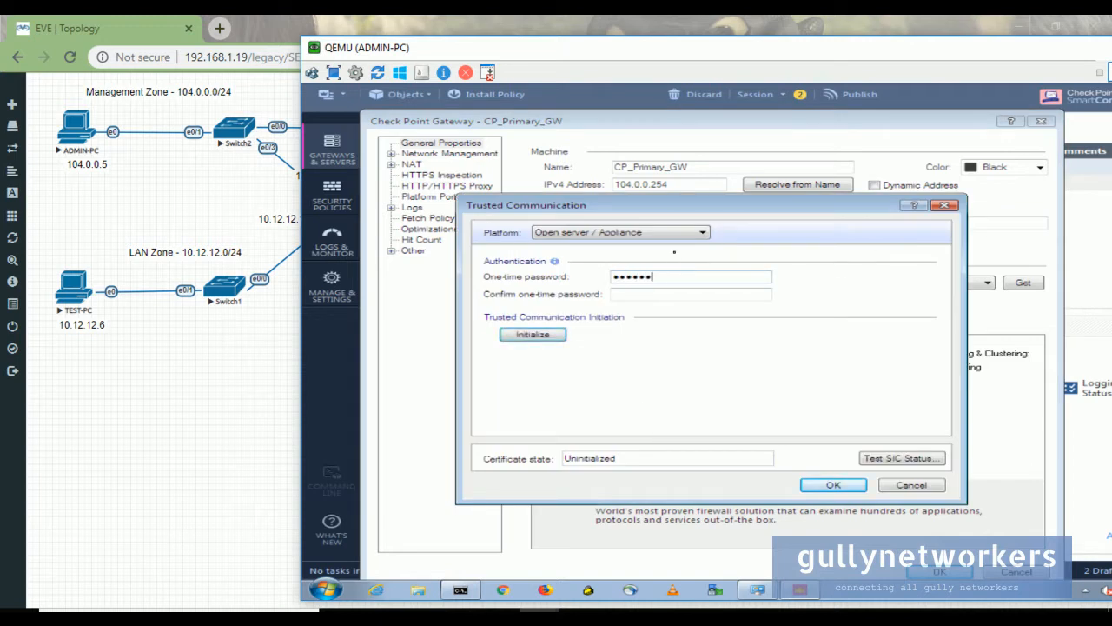
pyautogui.press('Tab')
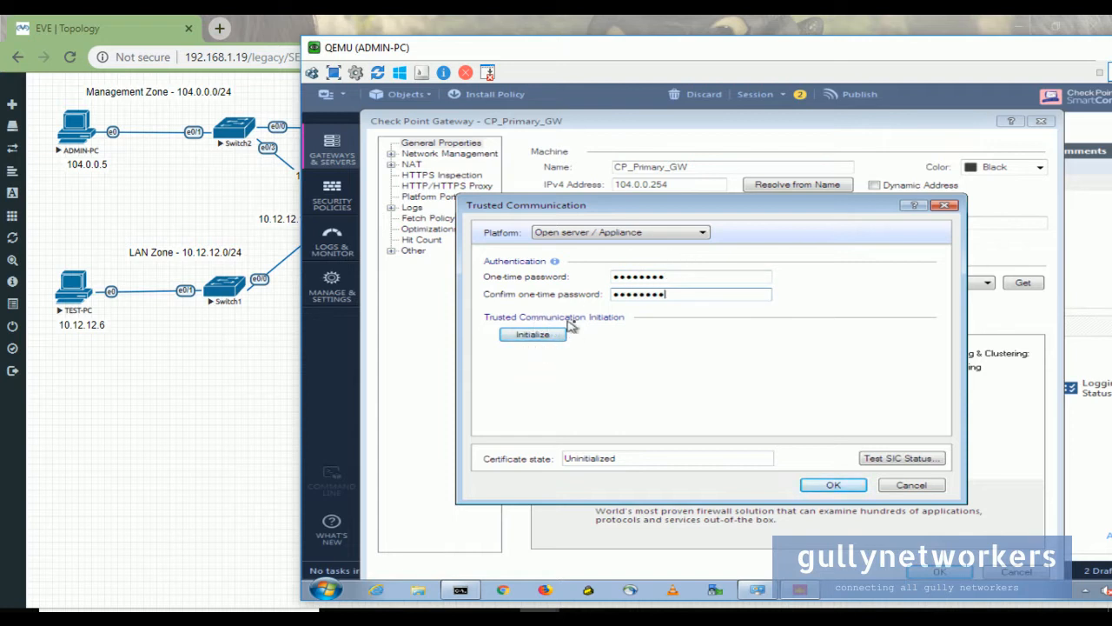
pyautogui.click(540, 337)
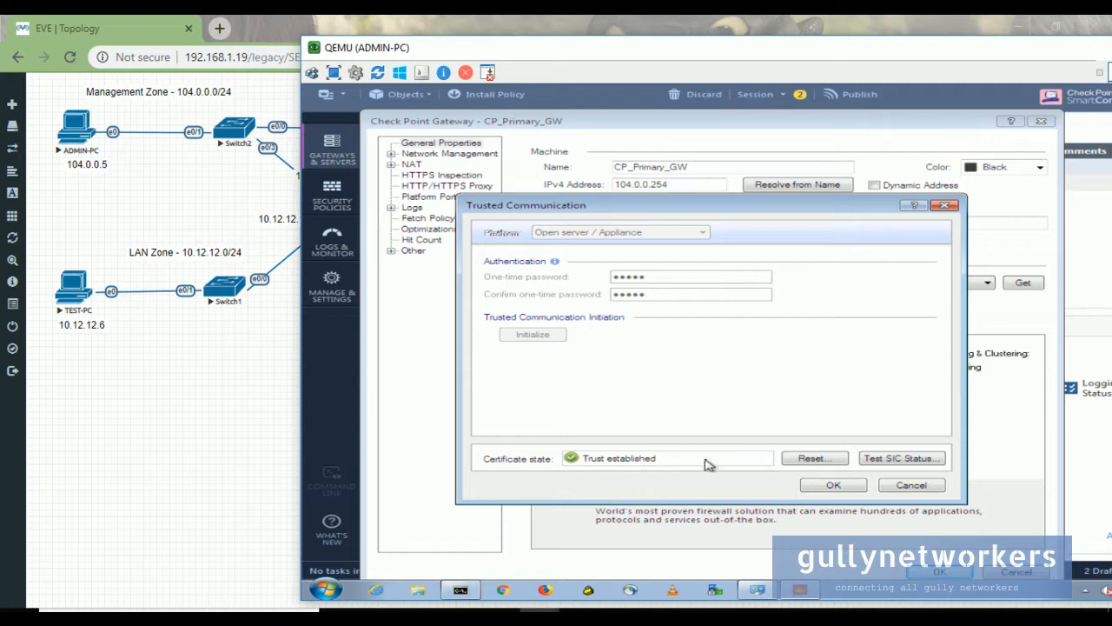
pyautogui.click(833, 486)
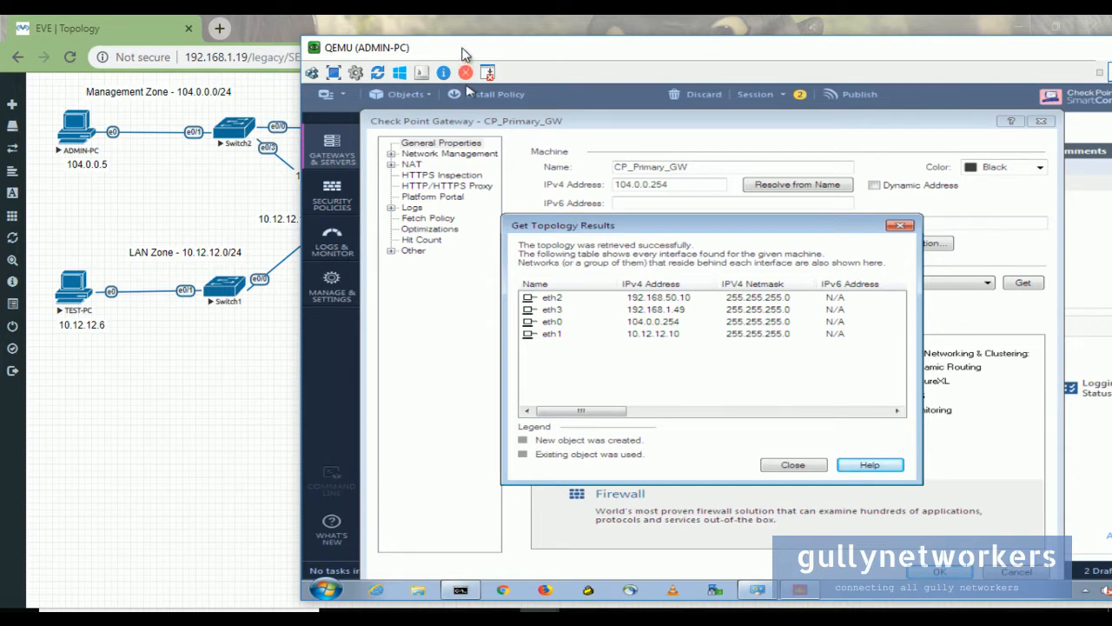
# - Review the Get Topology Results listing eth0–eth3 and close the dialog
pyautogui.moveTo(464, 49); pyautogui.dragTo(668, 53)
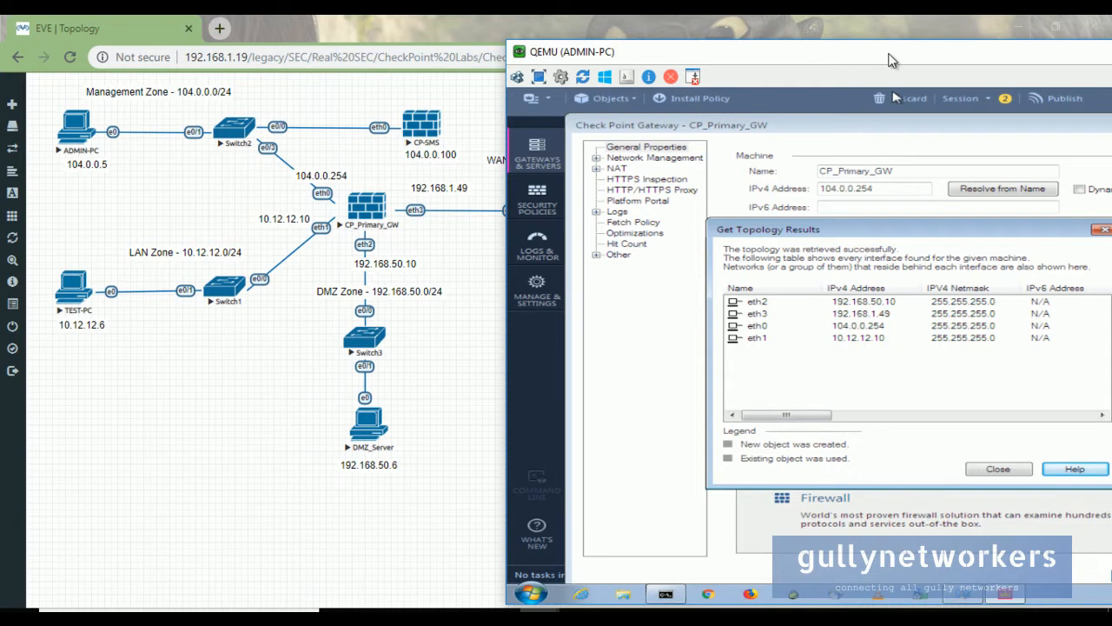
pyautogui.moveTo(893, 54); pyautogui.dragTo(712, 56)
pyautogui.click(833, 472)
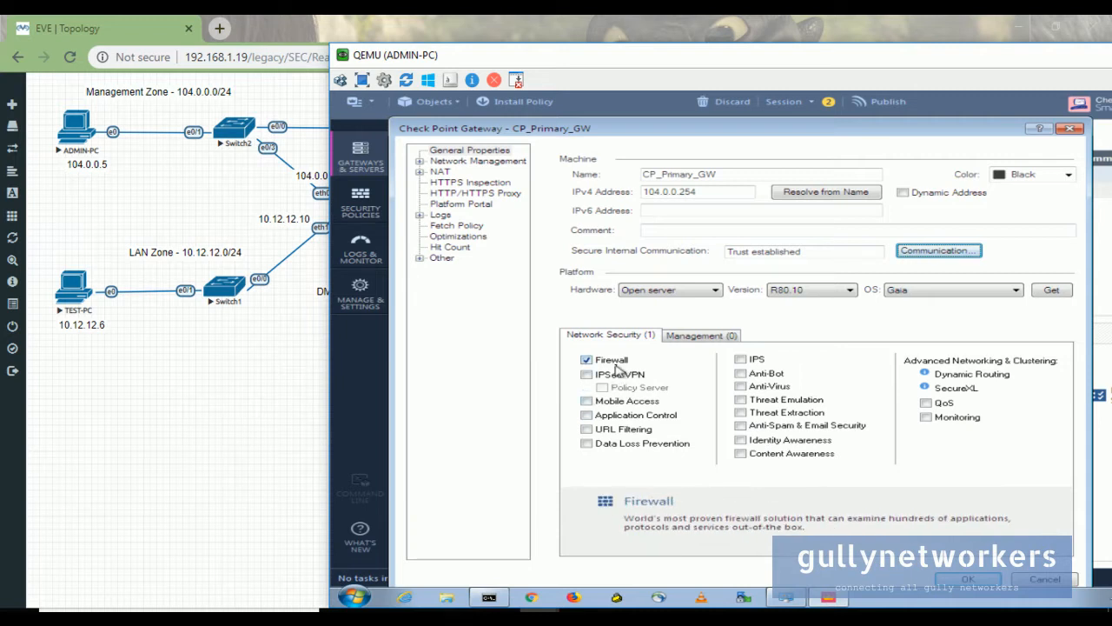
# - Check the Management and Network Security blades, then save CP_Primary_GW despite the no-interfaces warning
pyautogui.click(679, 340)
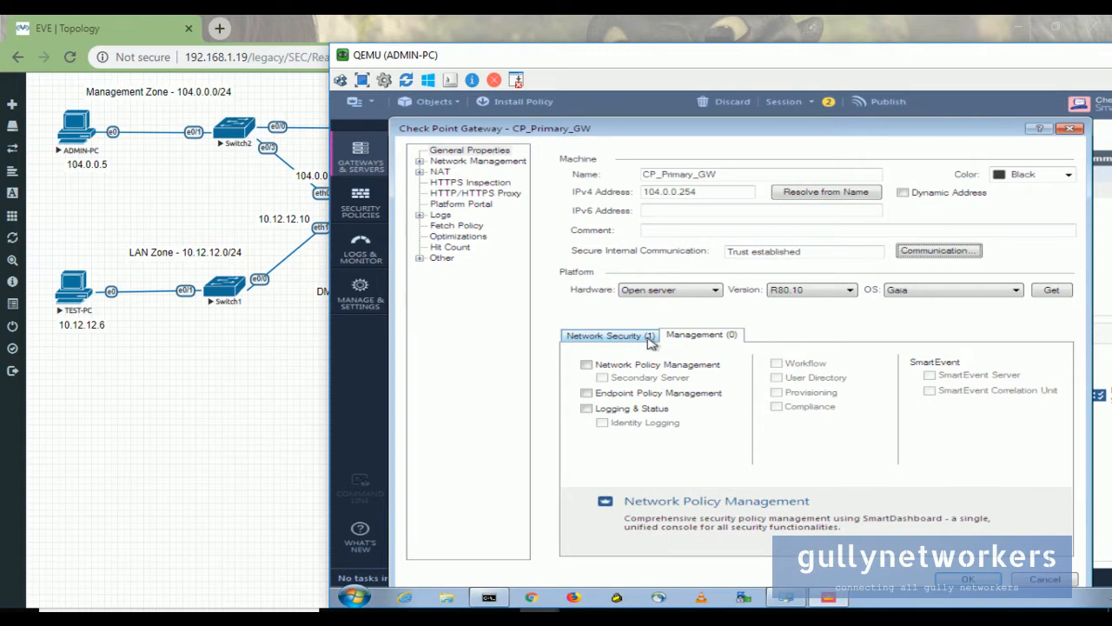
pyautogui.click(650, 342)
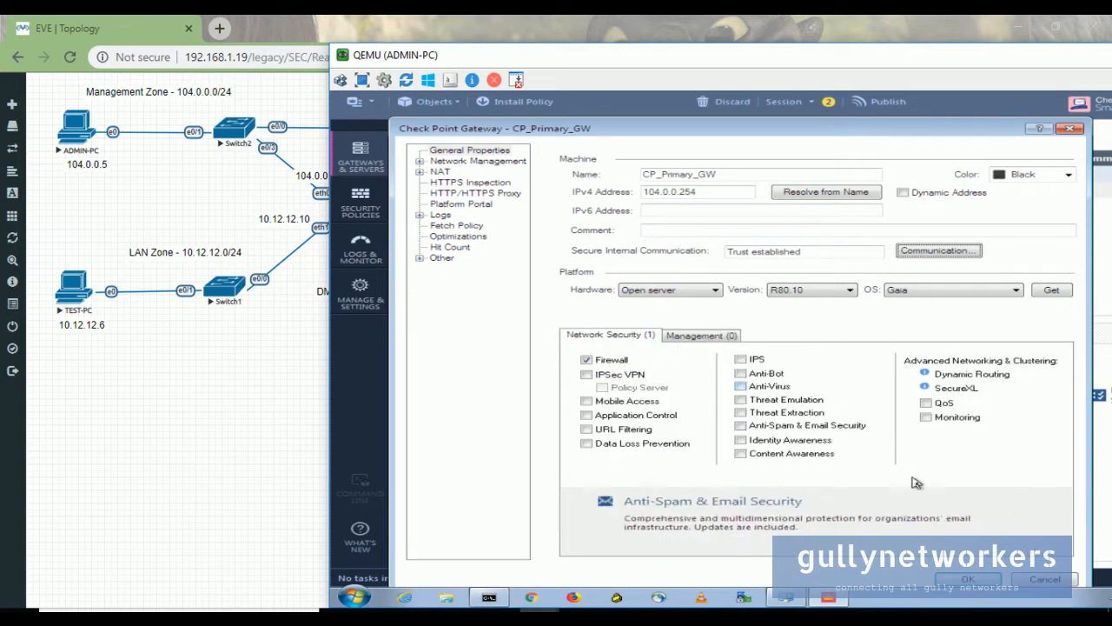
pyautogui.click(964, 578)
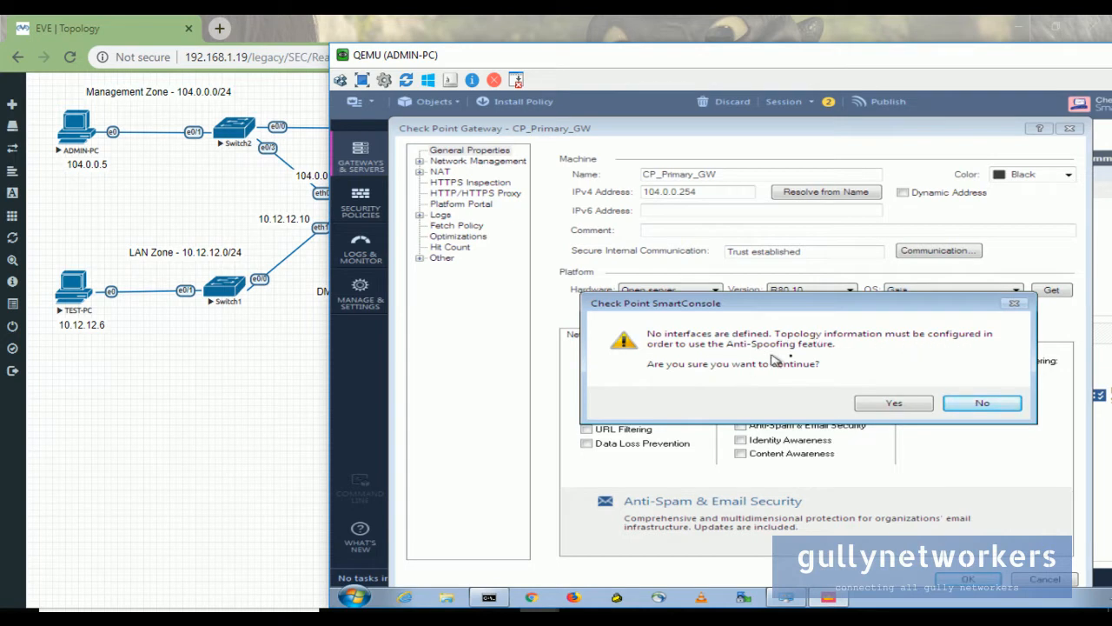
pyautogui.click(895, 403)
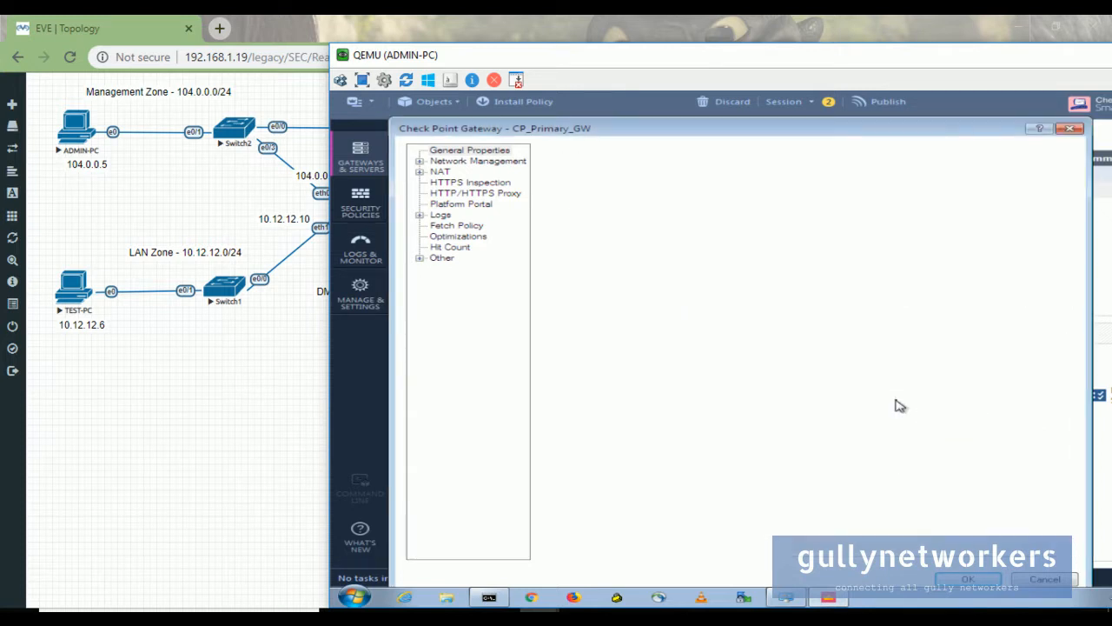
pyautogui.click(965, 580)
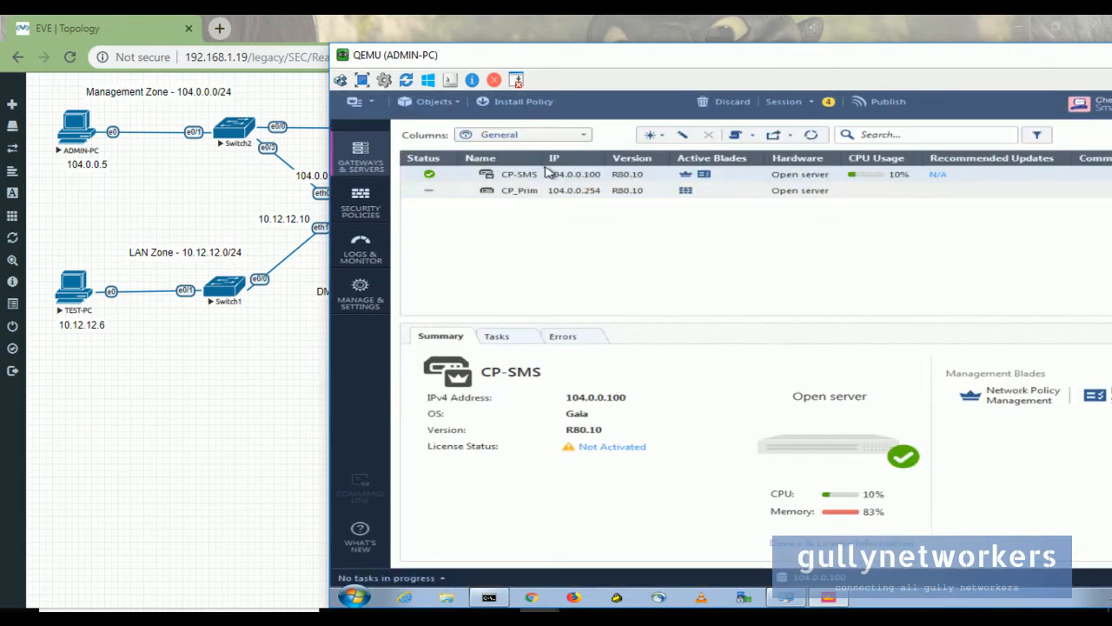
# - Widen the Name column and review CP_Primary_GW's Summary, Tasks and Errors
pyautogui.moveTo(543, 163); pyautogui.dragTo(593, 162)
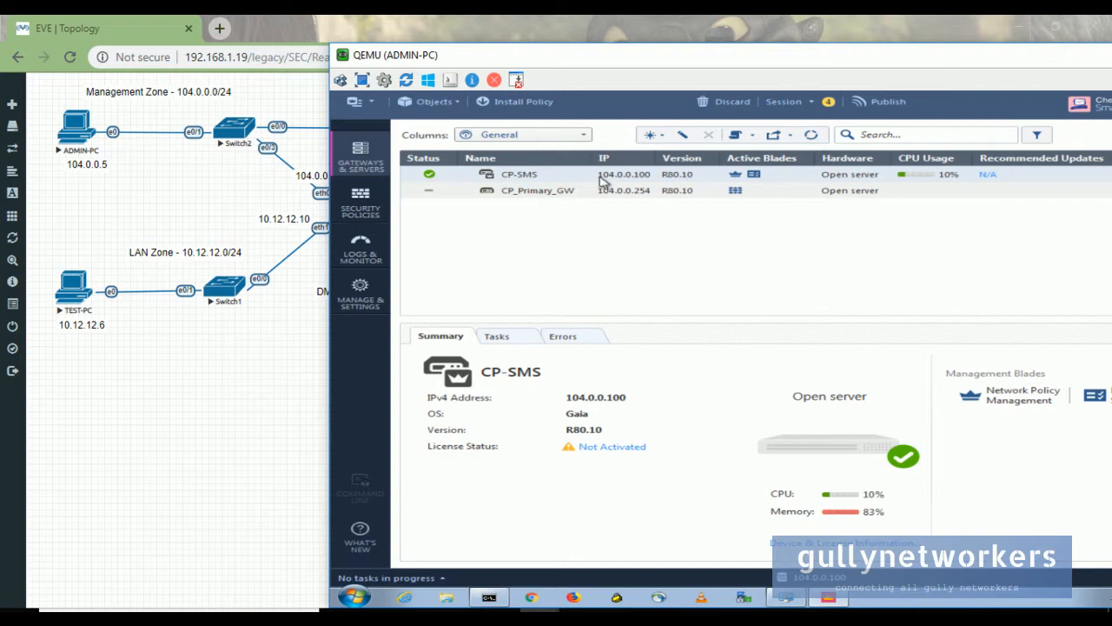
pyautogui.click(525, 192)
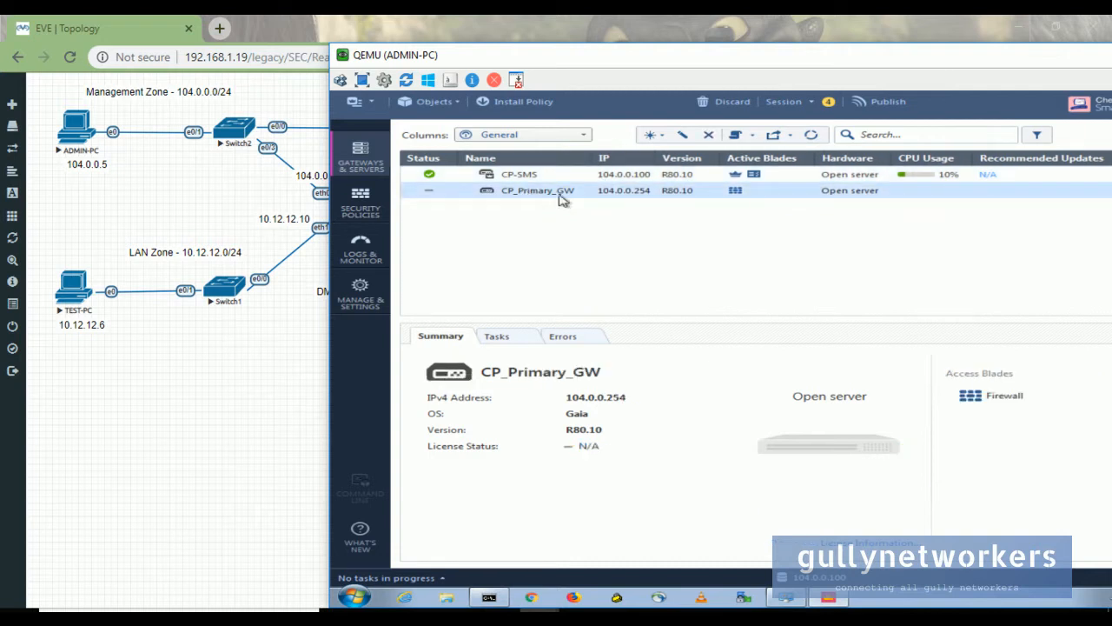
pyautogui.click(516, 341)
pyautogui.click(558, 337)
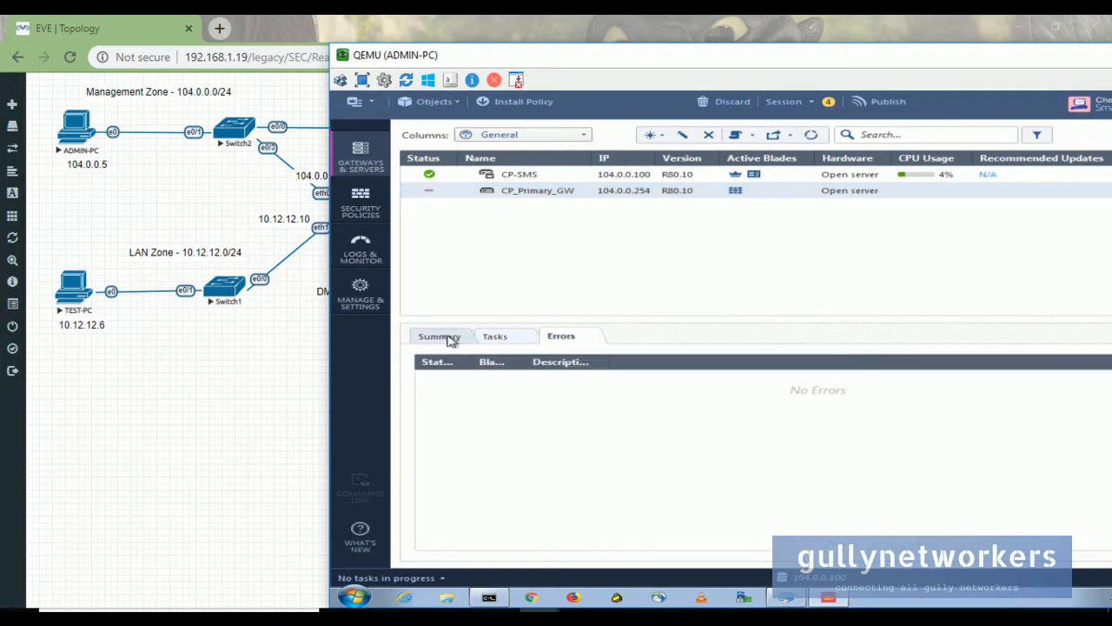
pyautogui.click(454, 335)
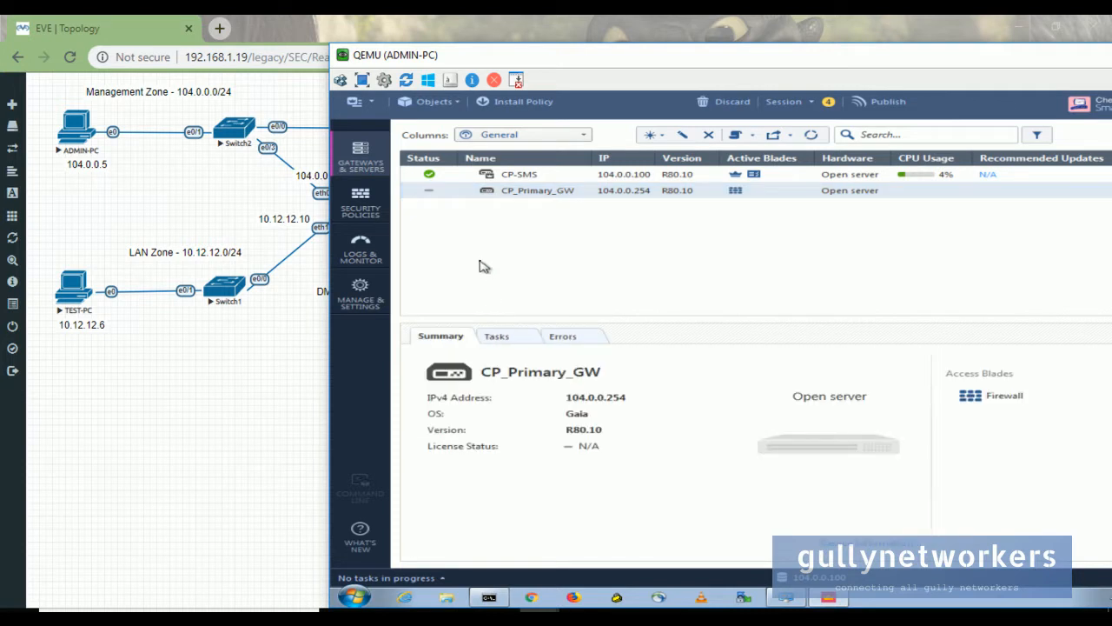
# - Set rule 1's Install On target to CP_Primary_GW in Security Policies
pyautogui.click(372, 201)
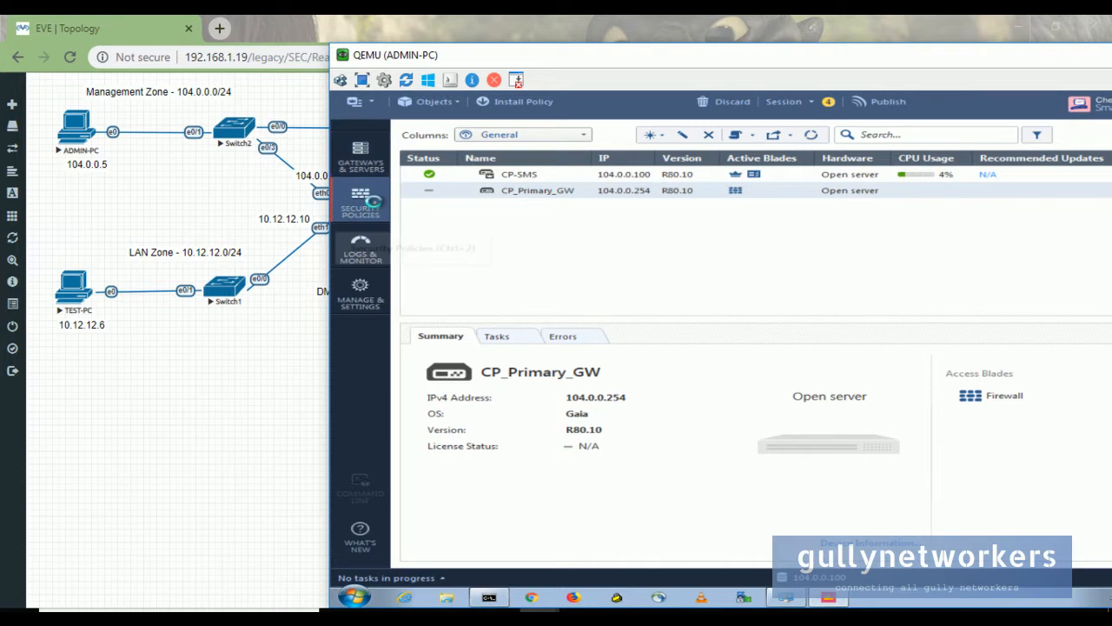
pyautogui.moveTo(875, 55); pyautogui.dragTo(648, 67)
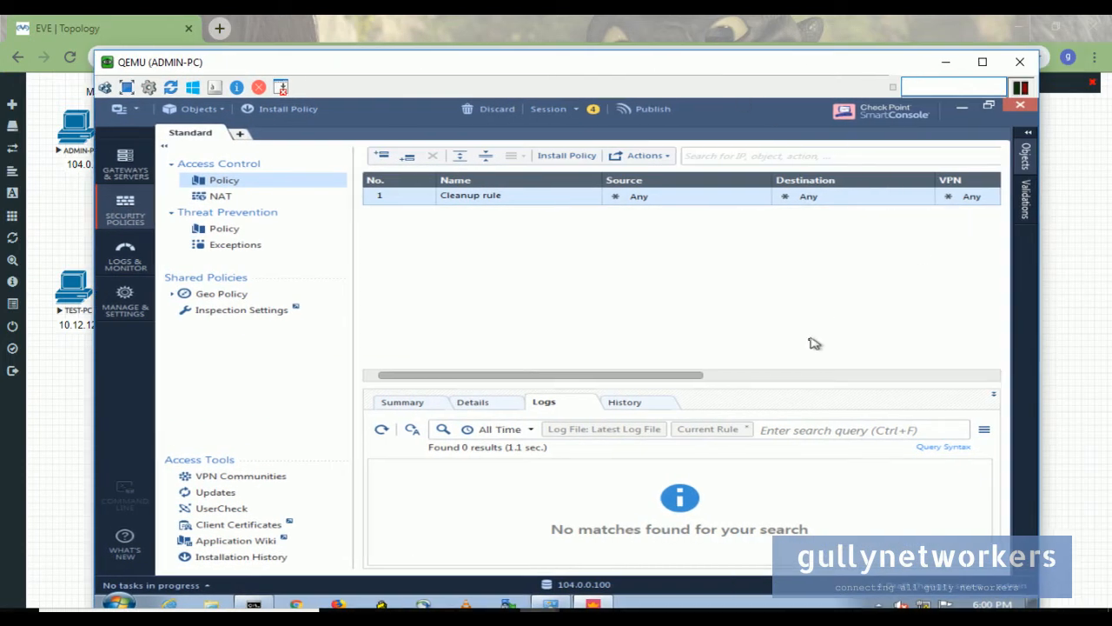
pyautogui.moveTo(698, 378); pyautogui.dragTo(1004, 382)
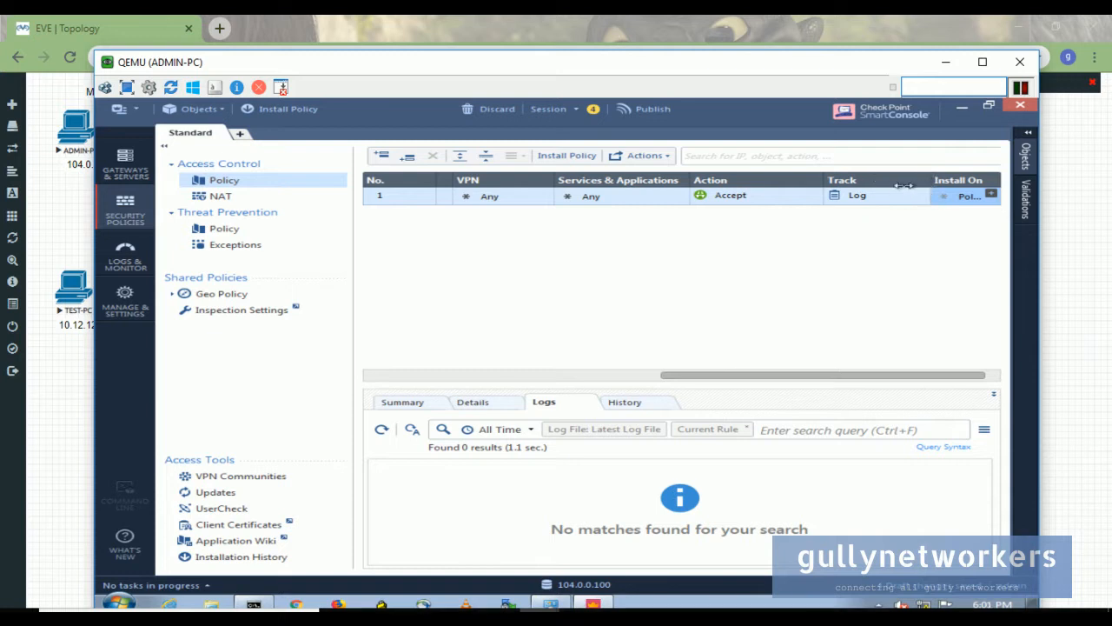
pyautogui.click(991, 194)
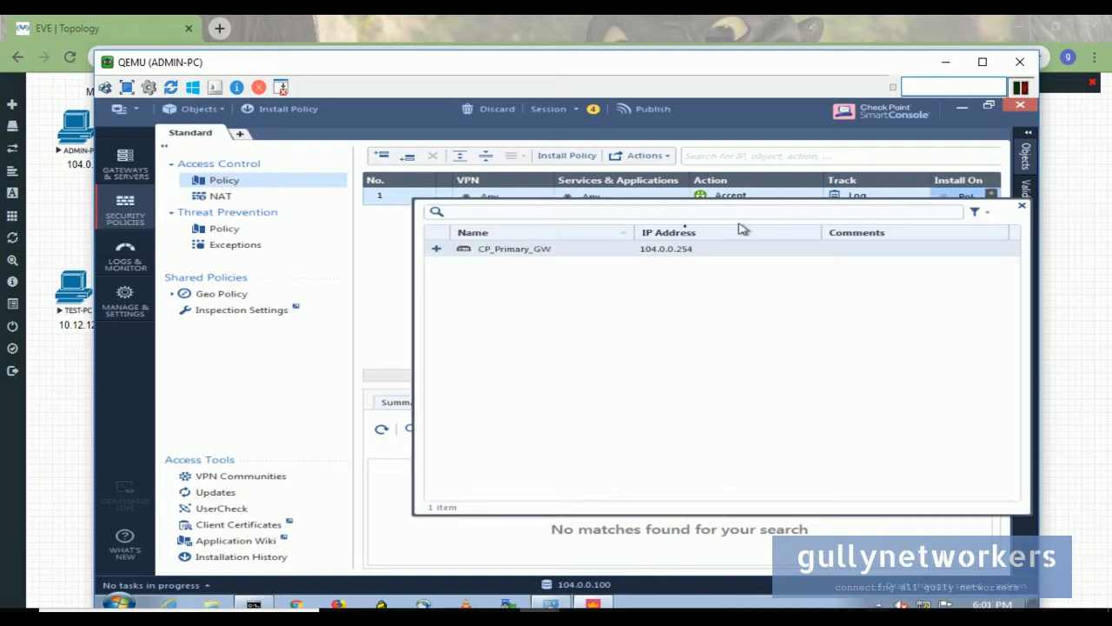
pyautogui.click(513, 252)
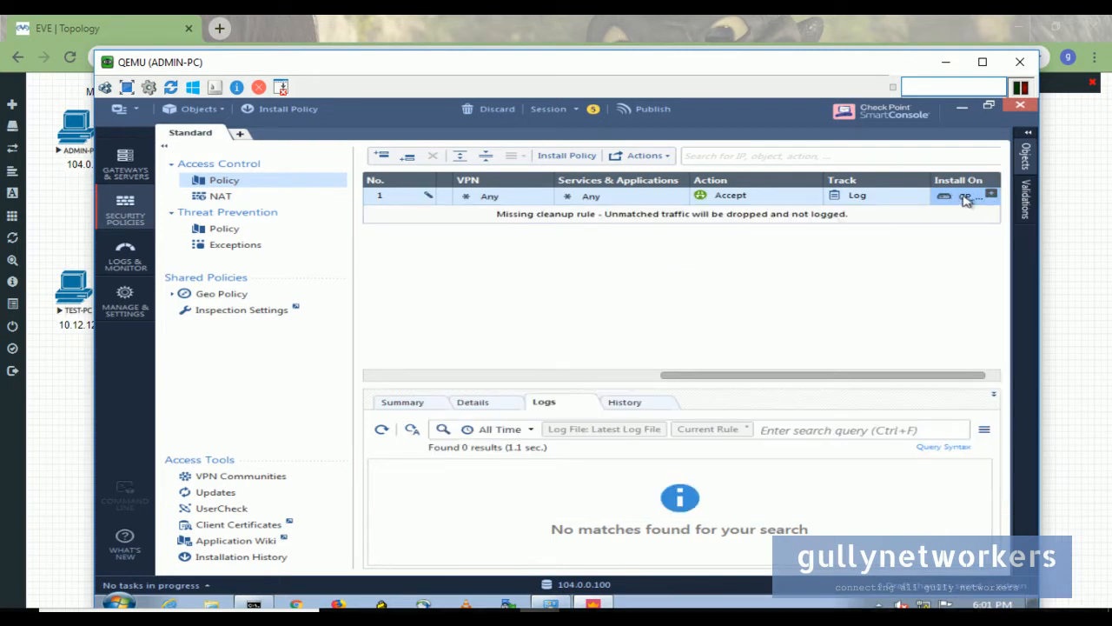
# - Inspect the current session details and try Install Policy, cancelling the publish prompt
pyautogui.moveTo(966, 199)
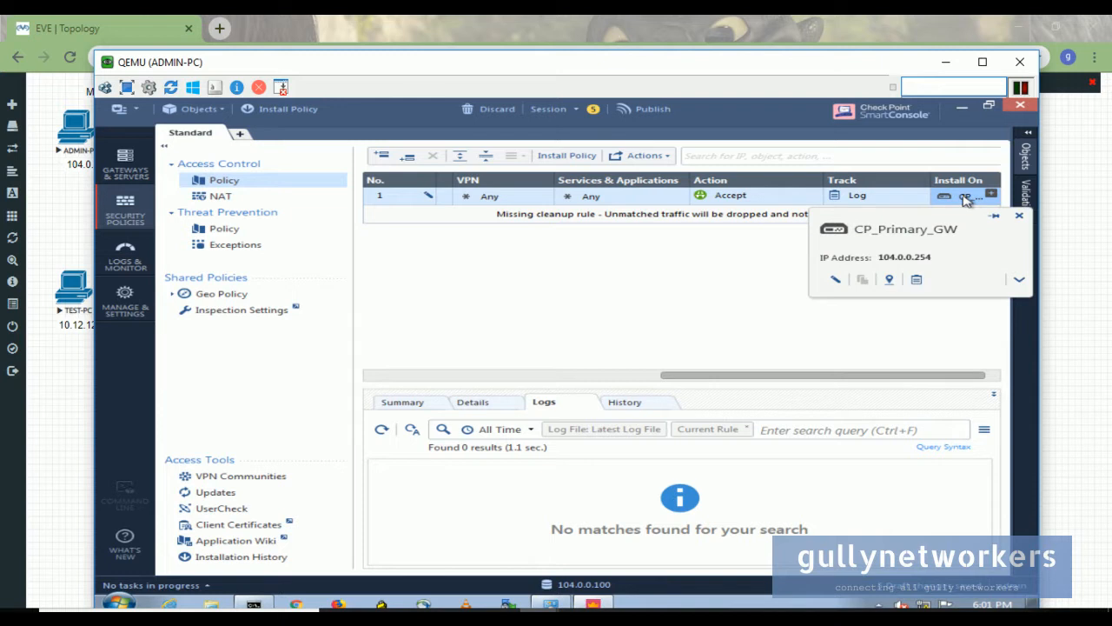
pyautogui.click(572, 113)
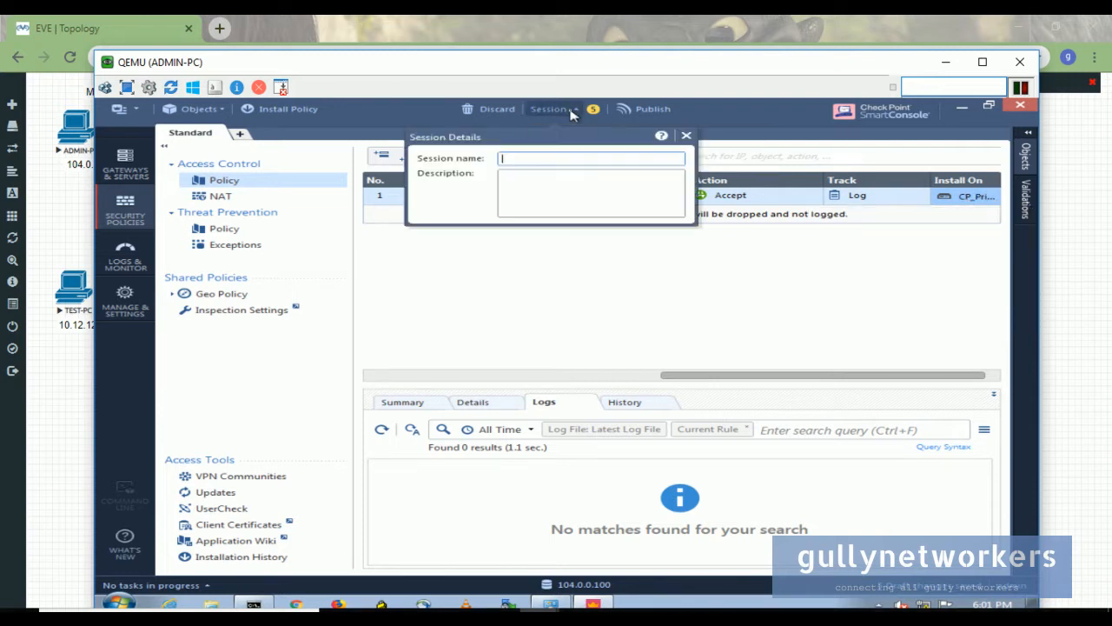
pyautogui.click(622, 262)
pyautogui.click(566, 156)
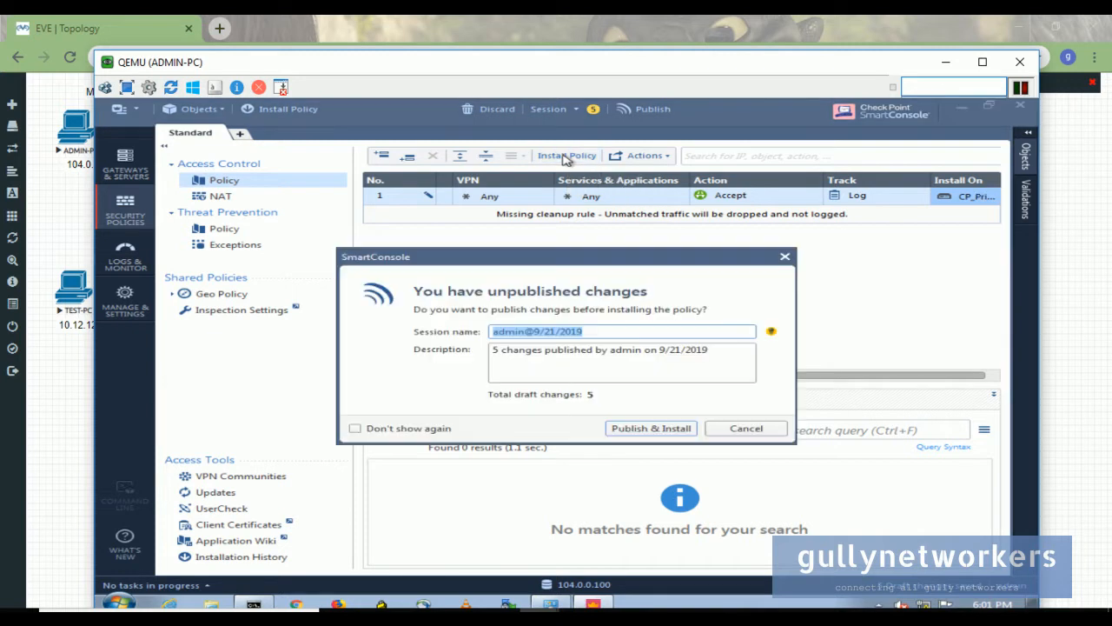
pyautogui.click(745, 431)
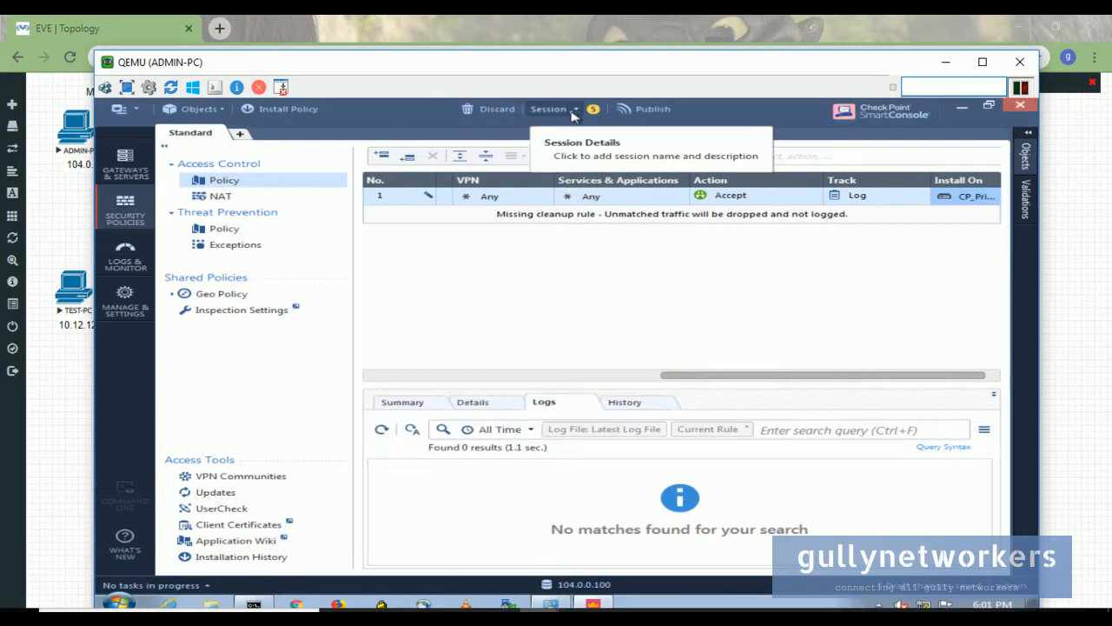
# - Publish the pending changes and proceed to Install Policy for the Standard policy
pyautogui.click(574, 113)
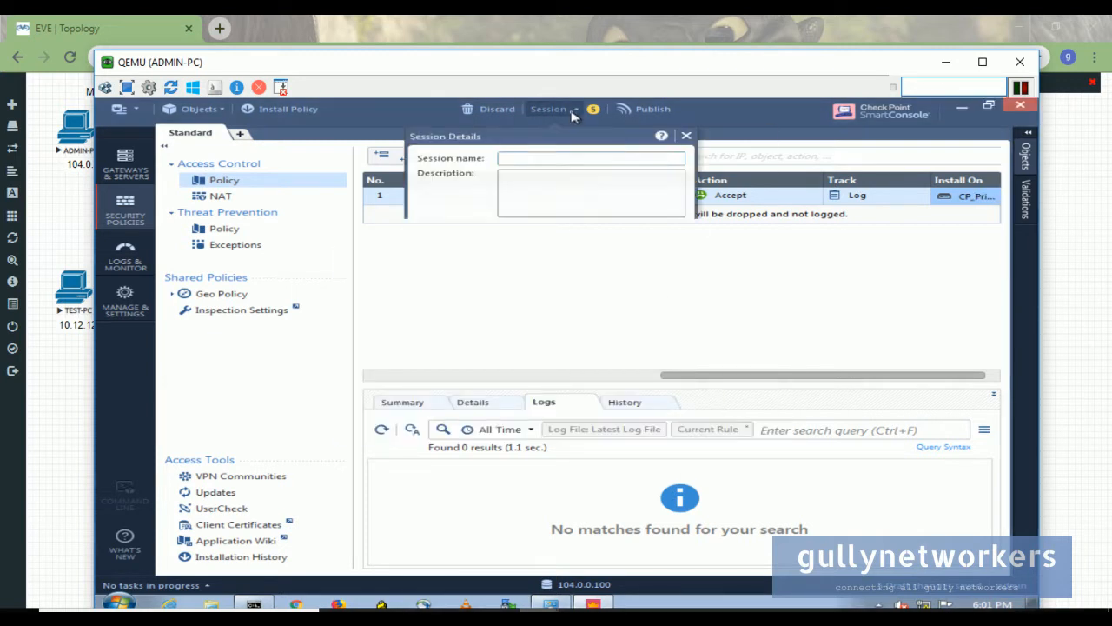
pyautogui.click(687, 137)
pyautogui.click(589, 162)
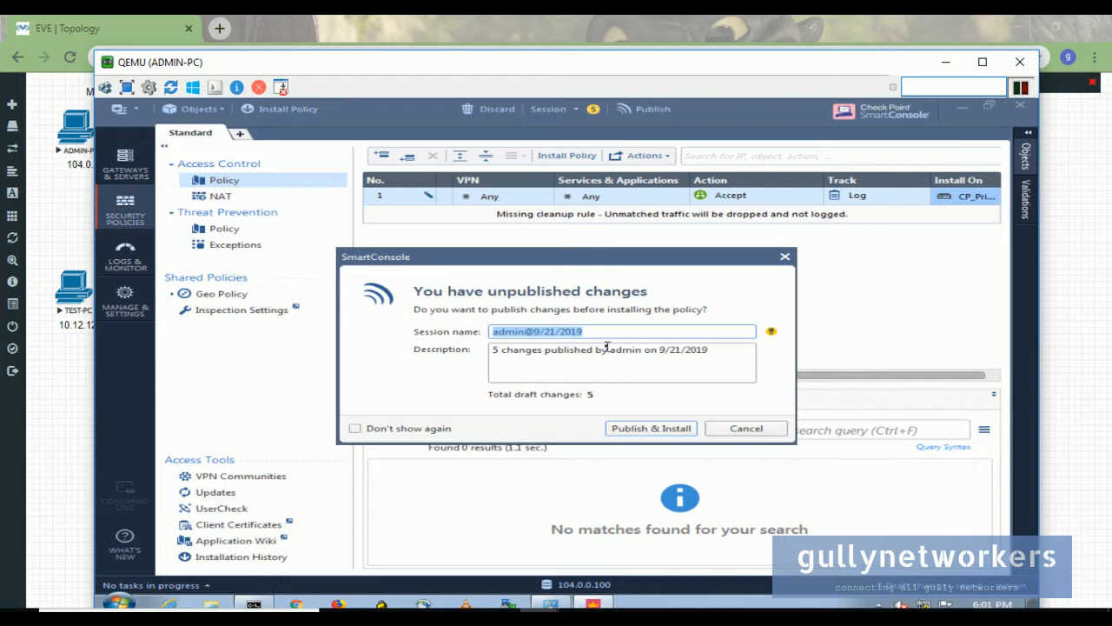
pyautogui.click(661, 428)
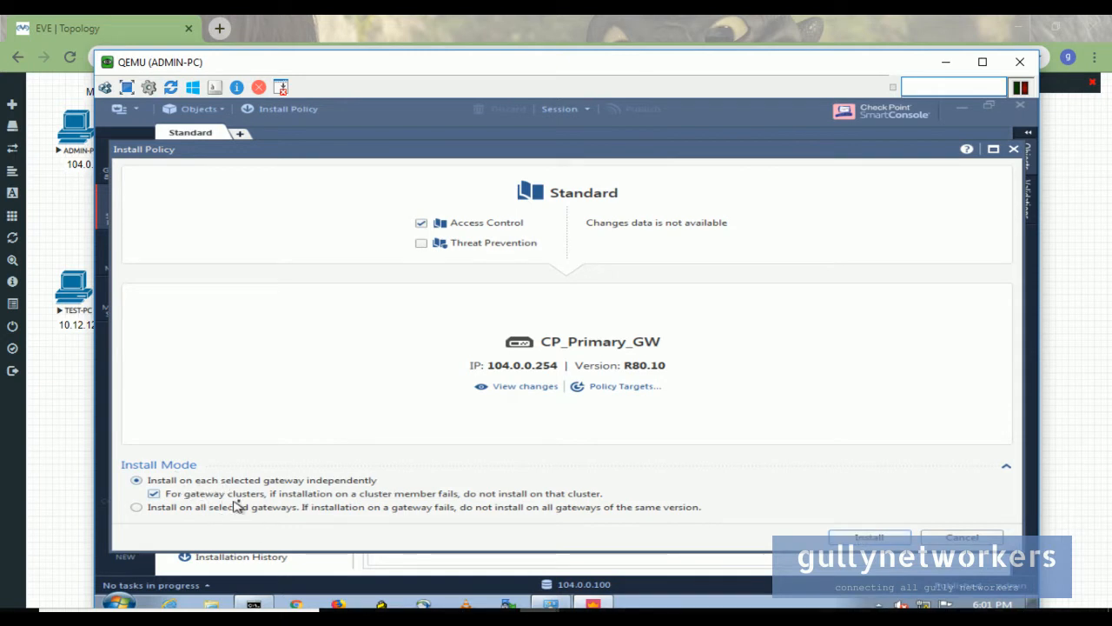
# - Install the Standard policy on CP_Primary_GW and confirm 'Installation succeeded' in the task details
pyautogui.click(903, 539)
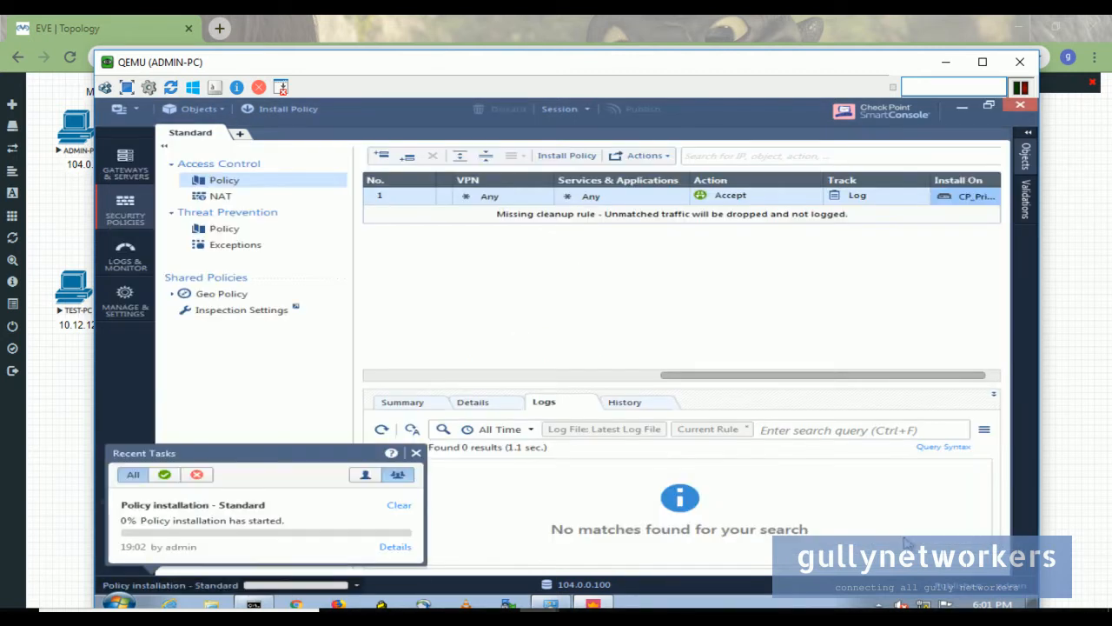
pyautogui.click(395, 547)
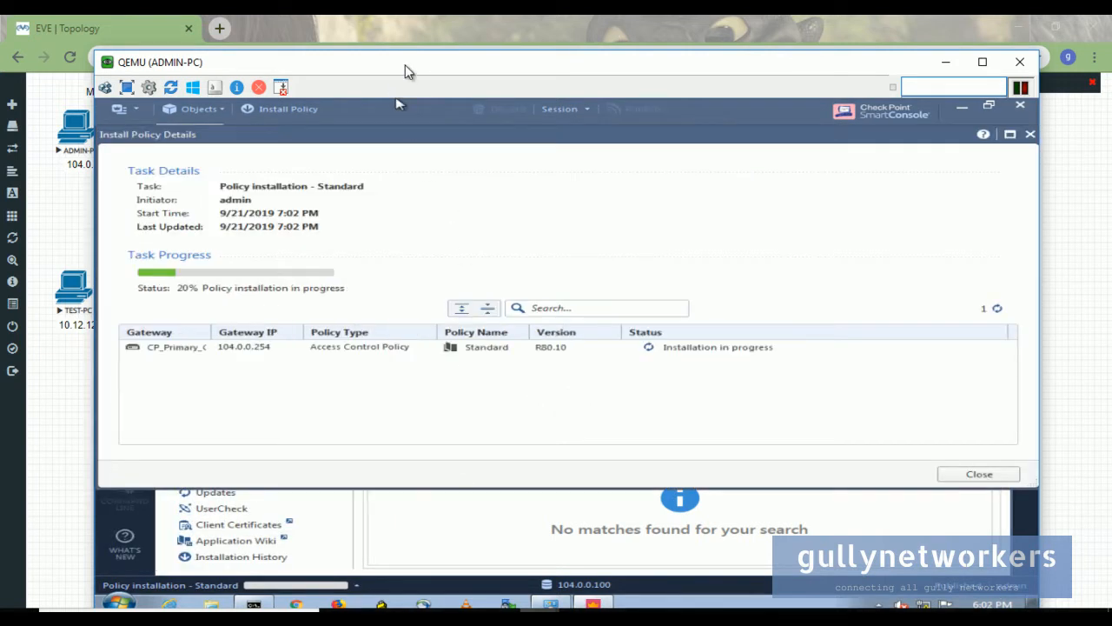
pyautogui.moveTo(410, 72); pyautogui.dragTo(405, 102)
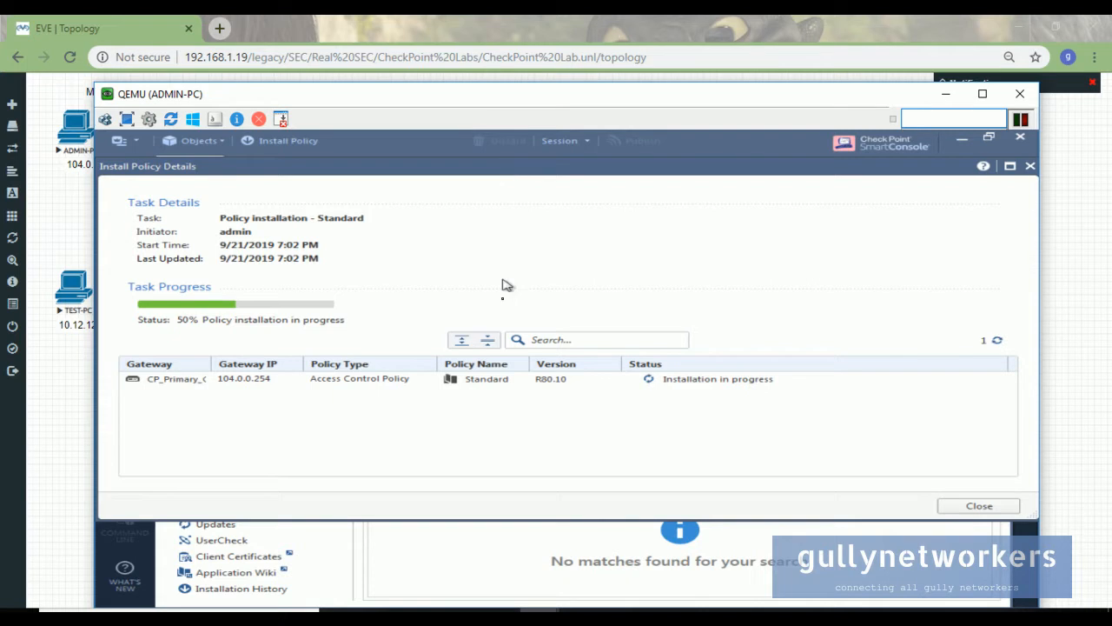
pyautogui.click(665, 607)
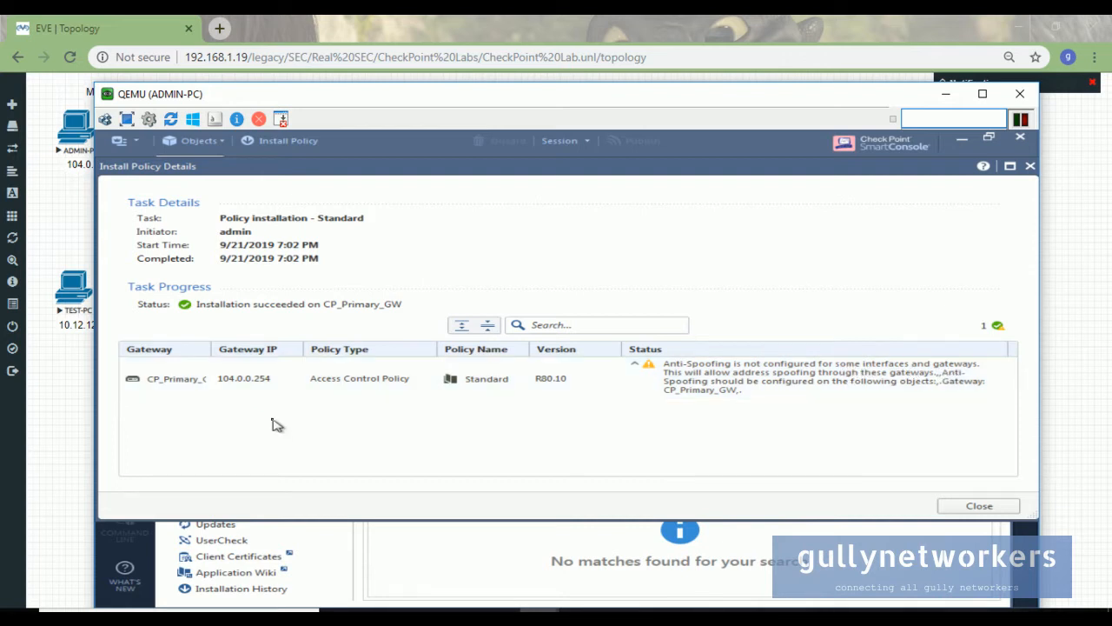
pyautogui.moveTo(211, 349); pyautogui.dragTo(237, 351)
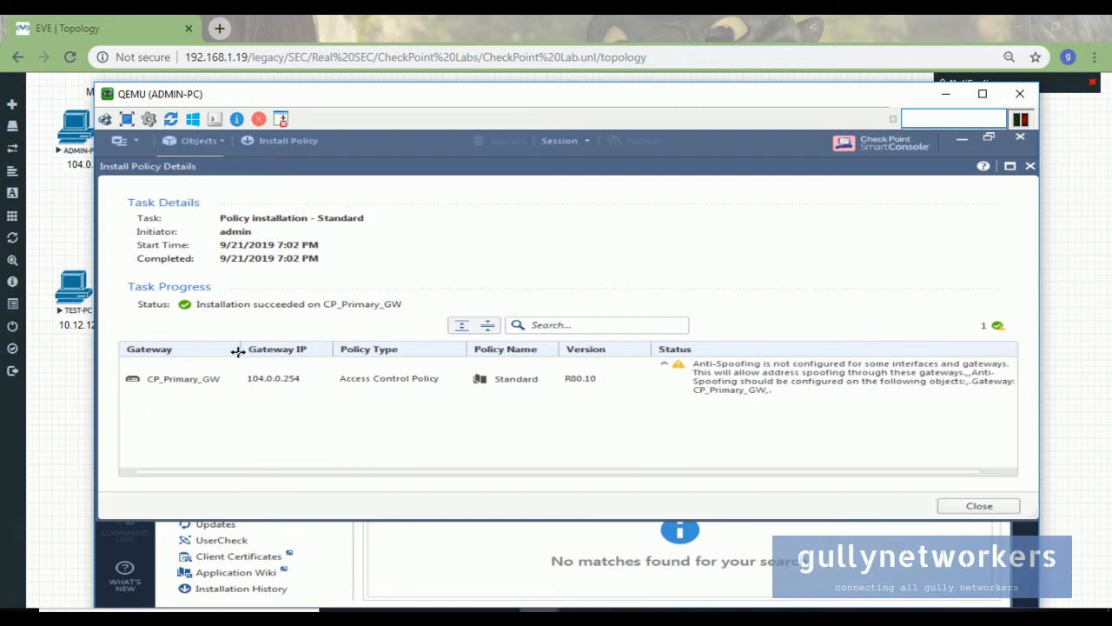
pyautogui.click(1017, 506)
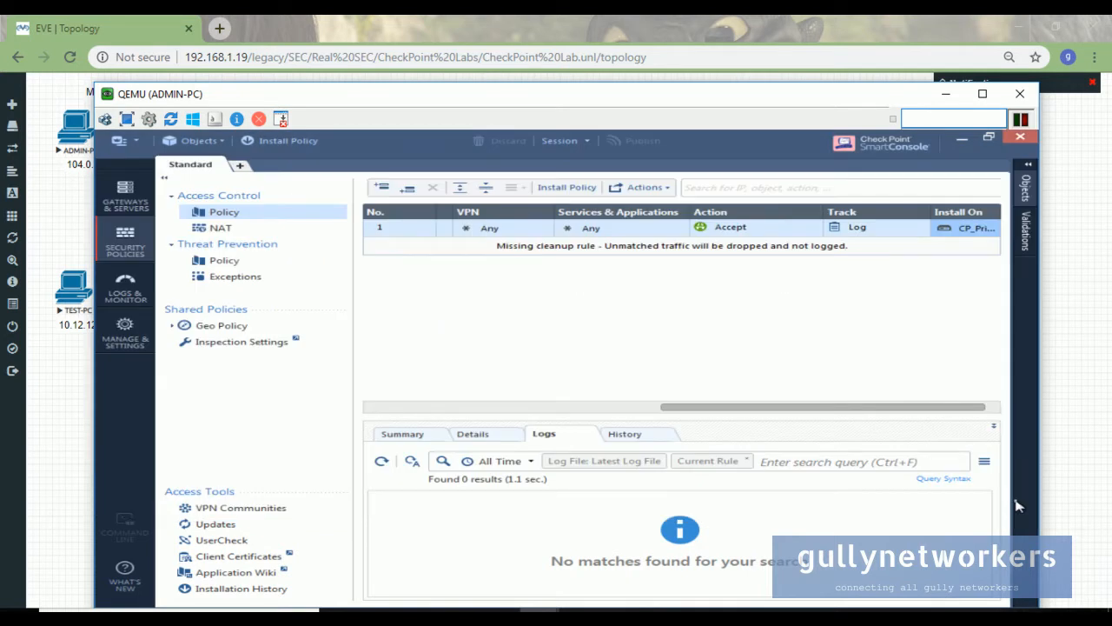
# - Rerun the TEST-PC ping to 10.12.12.10, getting 4 of 4 replies, then return to ADMIN-PC
pyautogui.click(946, 94)
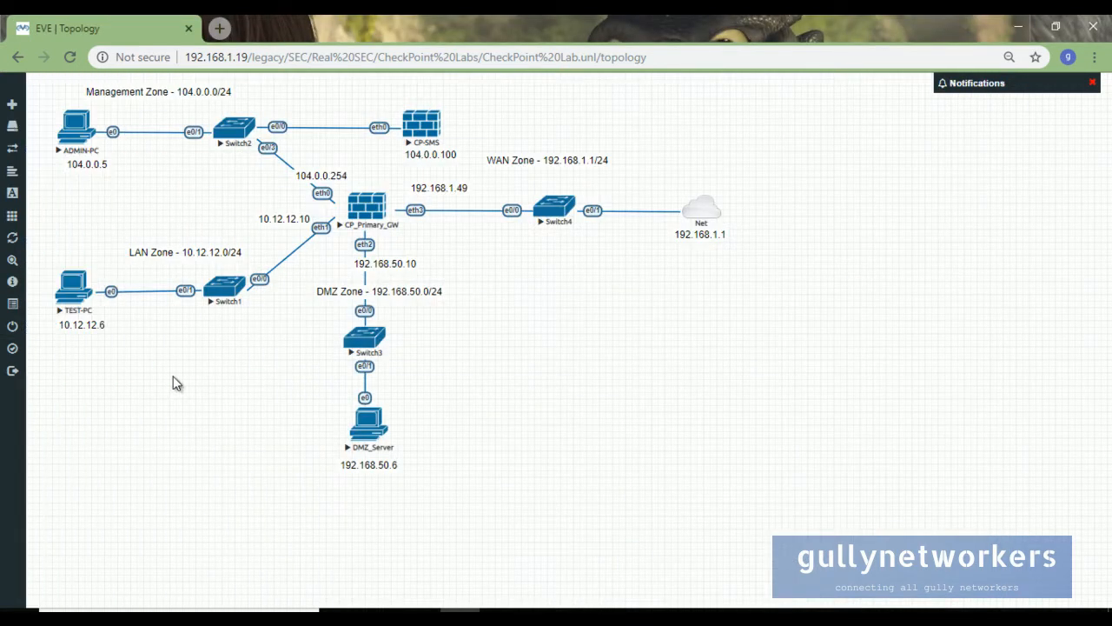
pyautogui.moveTo(519, 611)
pyautogui.click(643, 556)
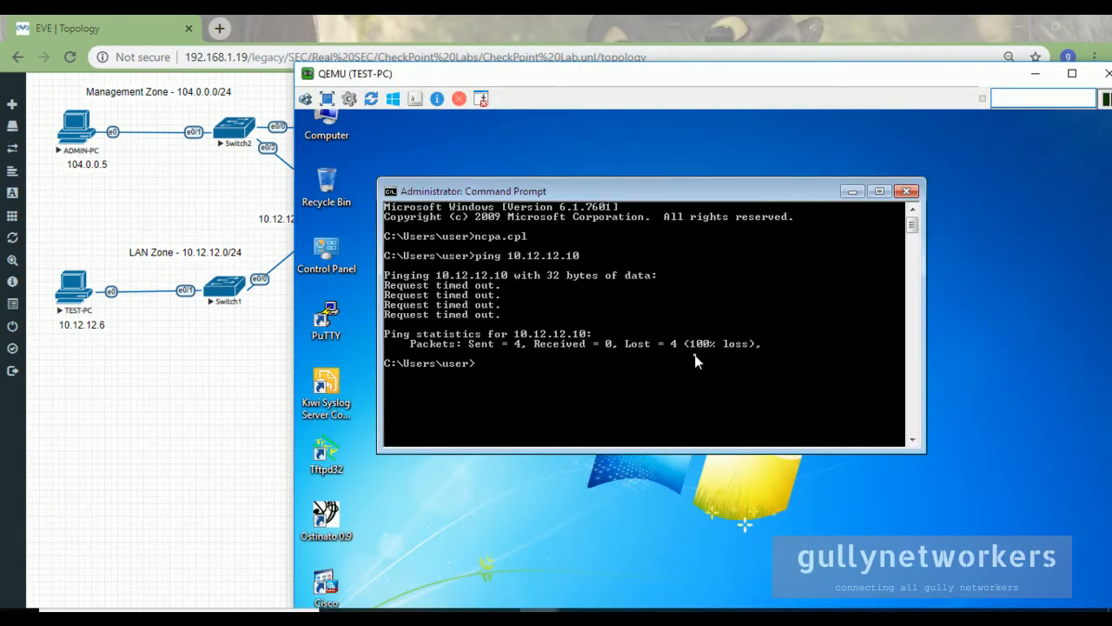
pyautogui.press('Up')
pyautogui.press('Return')
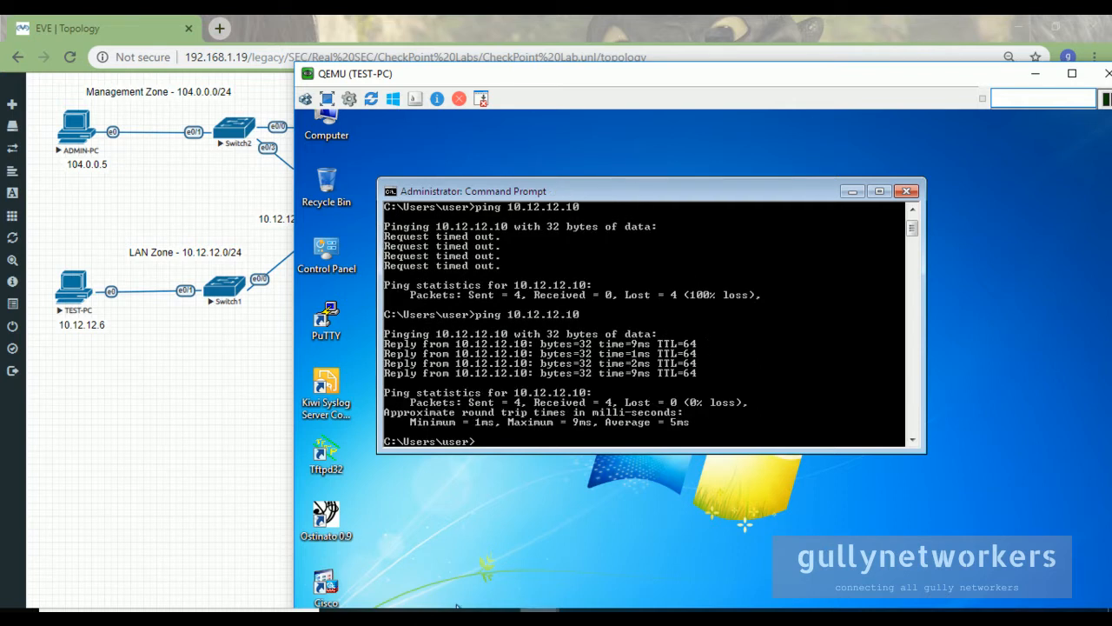
pyautogui.click(539, 609)
pyautogui.click(503, 561)
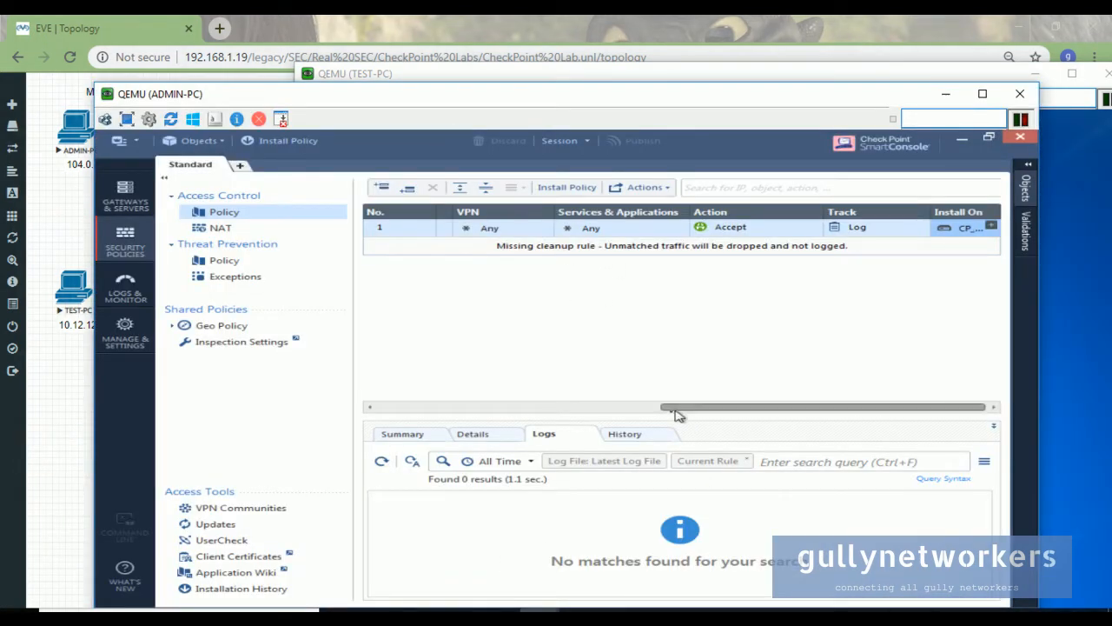
# - Scroll the rule table and switch the lower pane from Details to Logs
pyautogui.click(591, 408)
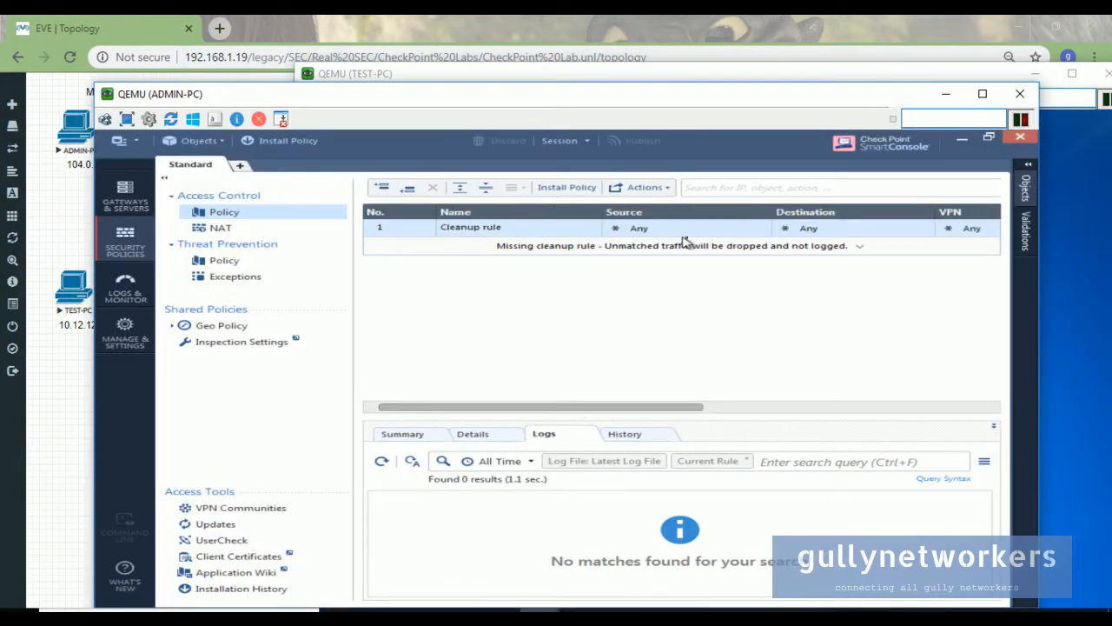
pyautogui.moveTo(638, 408); pyautogui.dragTo(866, 409)
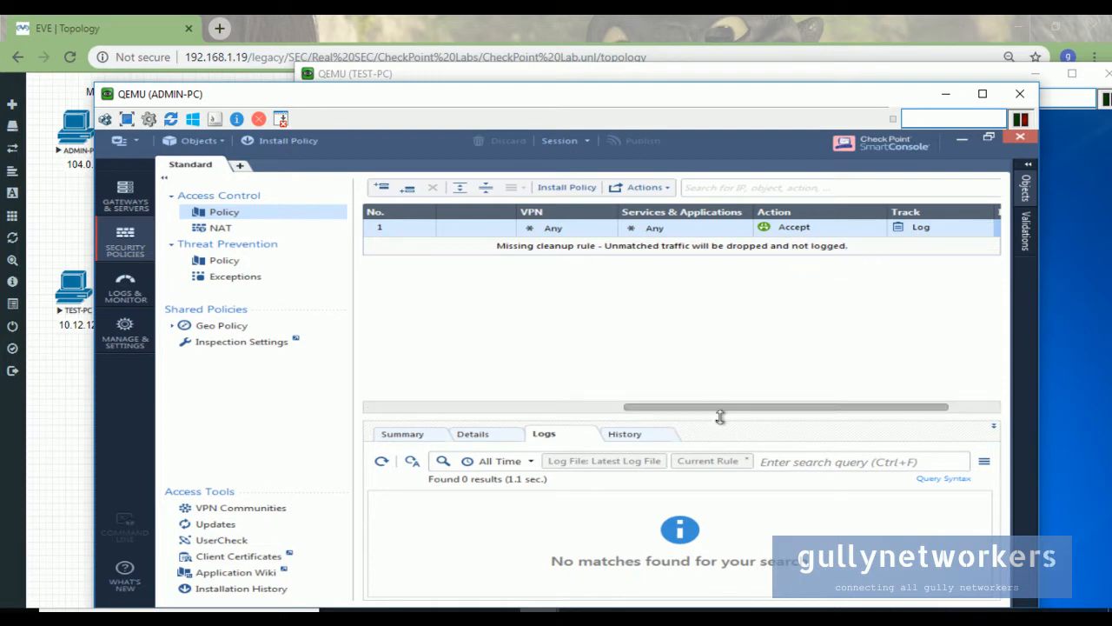
pyautogui.click(512, 434)
pyautogui.click(557, 438)
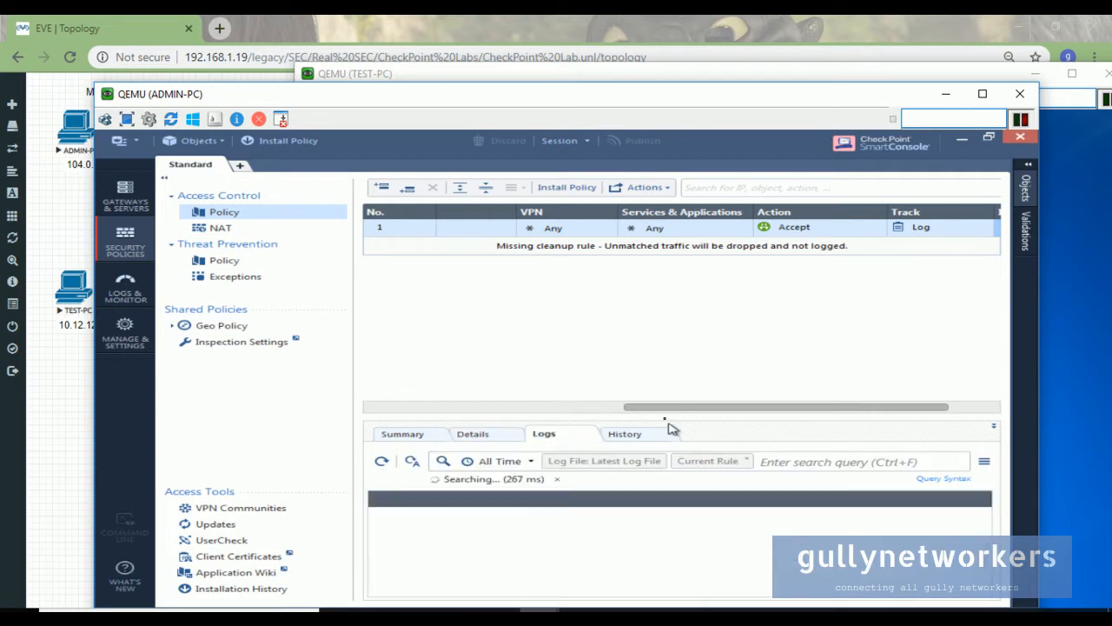
# - Enlarge the logs pane and filter the logs to Last Hour
pyautogui.moveTo(663, 415); pyautogui.dragTo(662, 308)
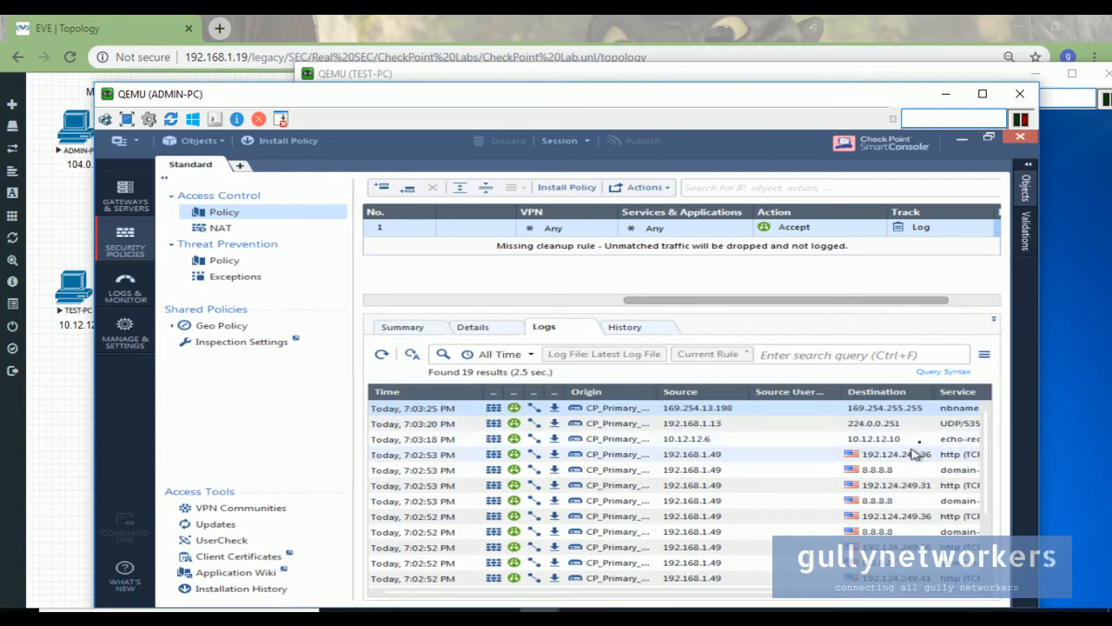
pyautogui.scroll(-1, 695, 485)
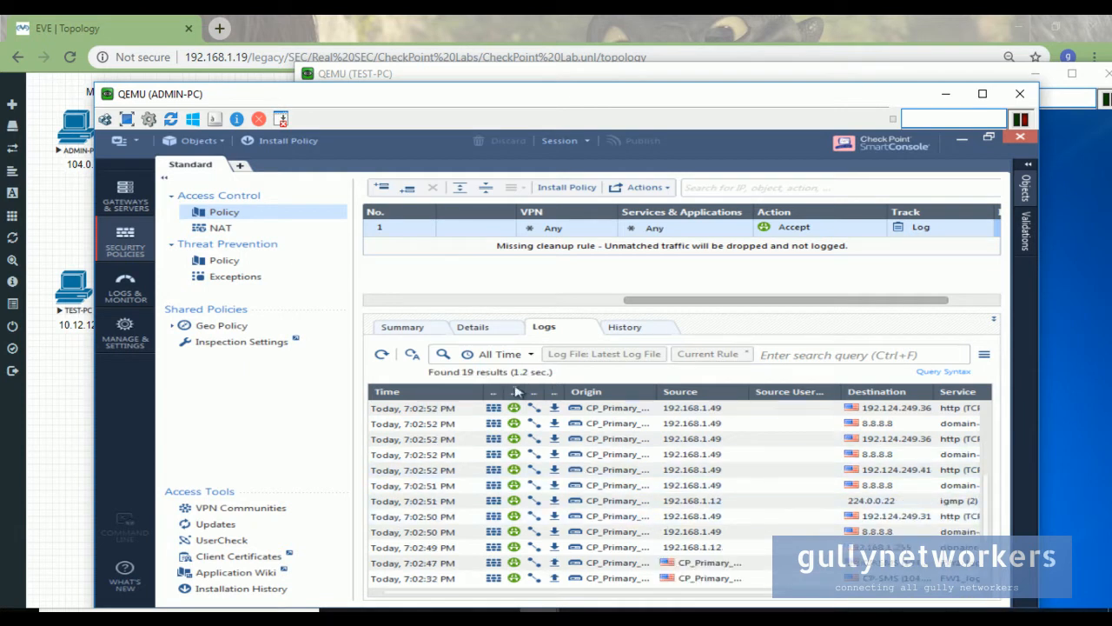
pyautogui.click(531, 355)
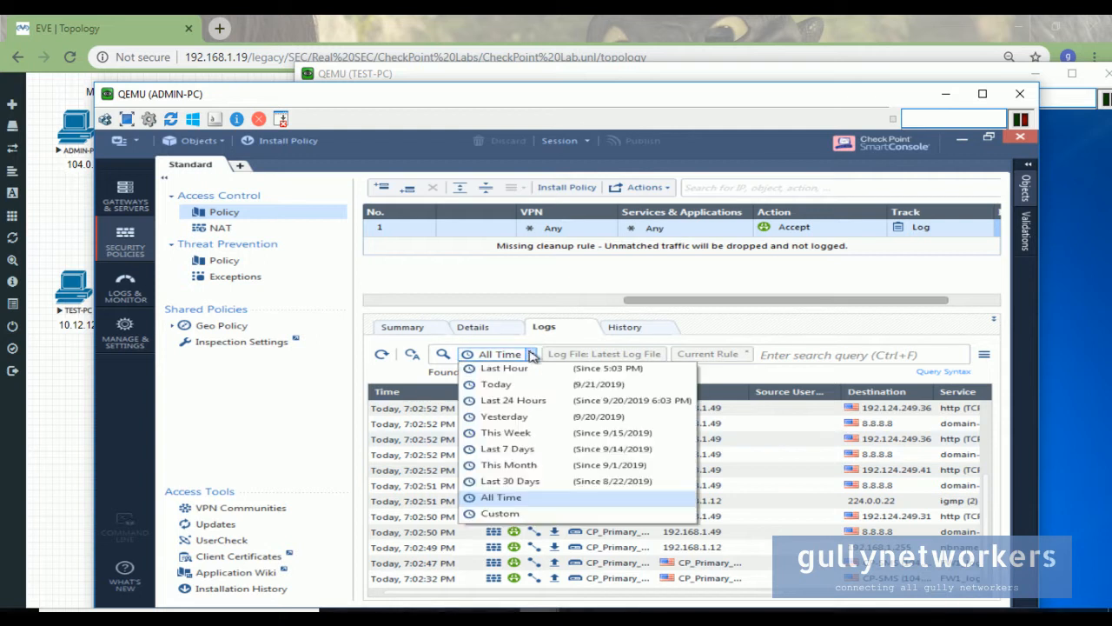
pyautogui.click(533, 368)
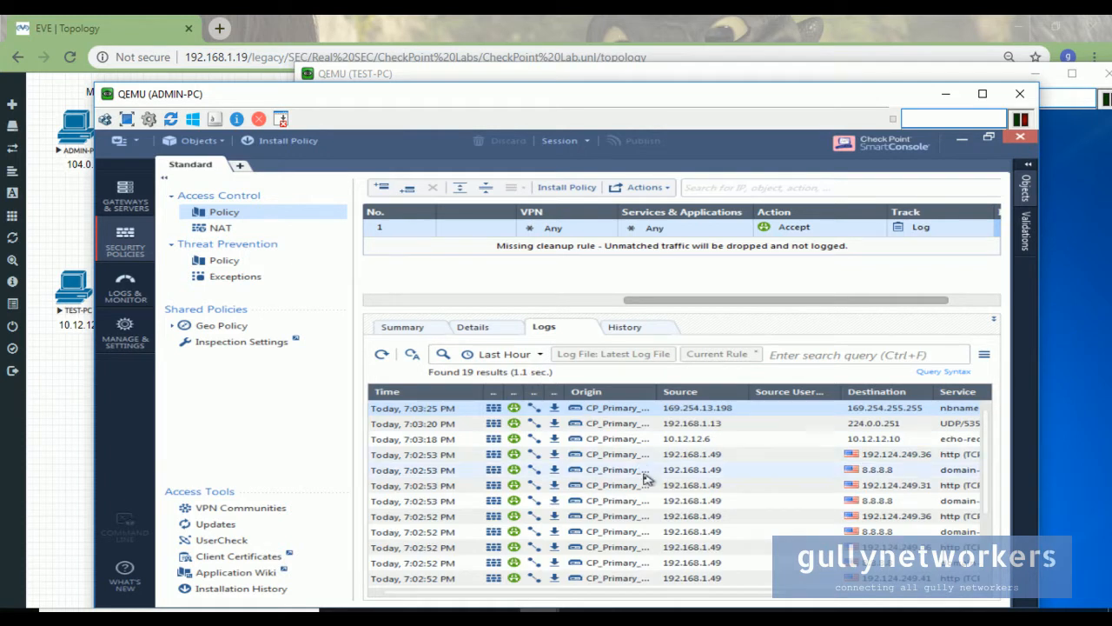
pyautogui.scroll(-3, 643, 482)
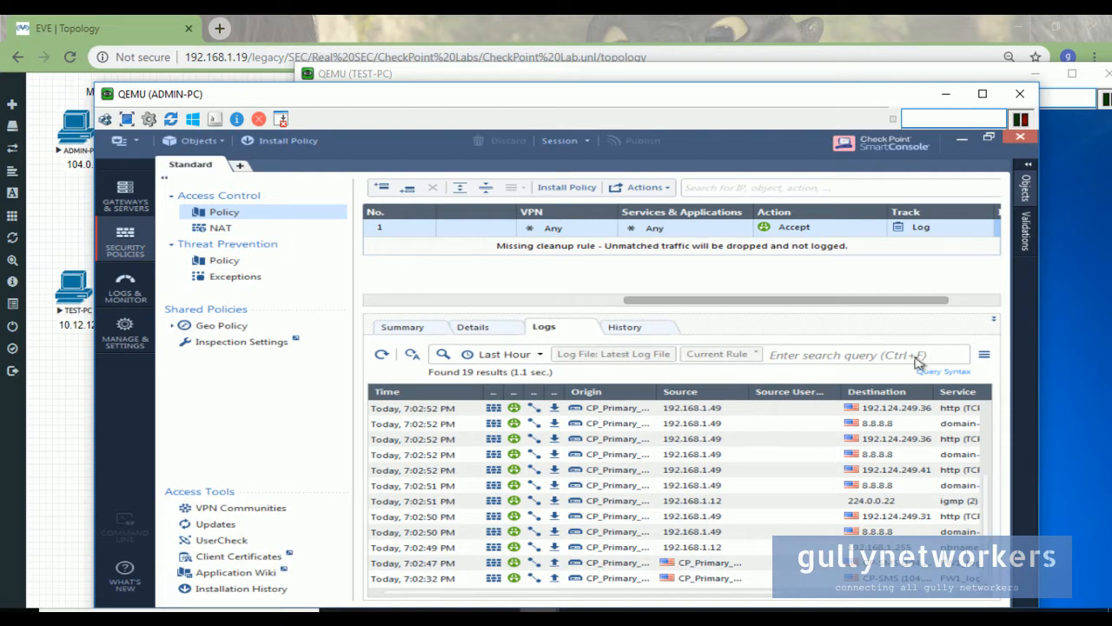
# - Filter the logs with src:10.12.12.6 to show one echo-request to 10.12.12.10 hit by Cleanup
pyautogui.click(868, 353)
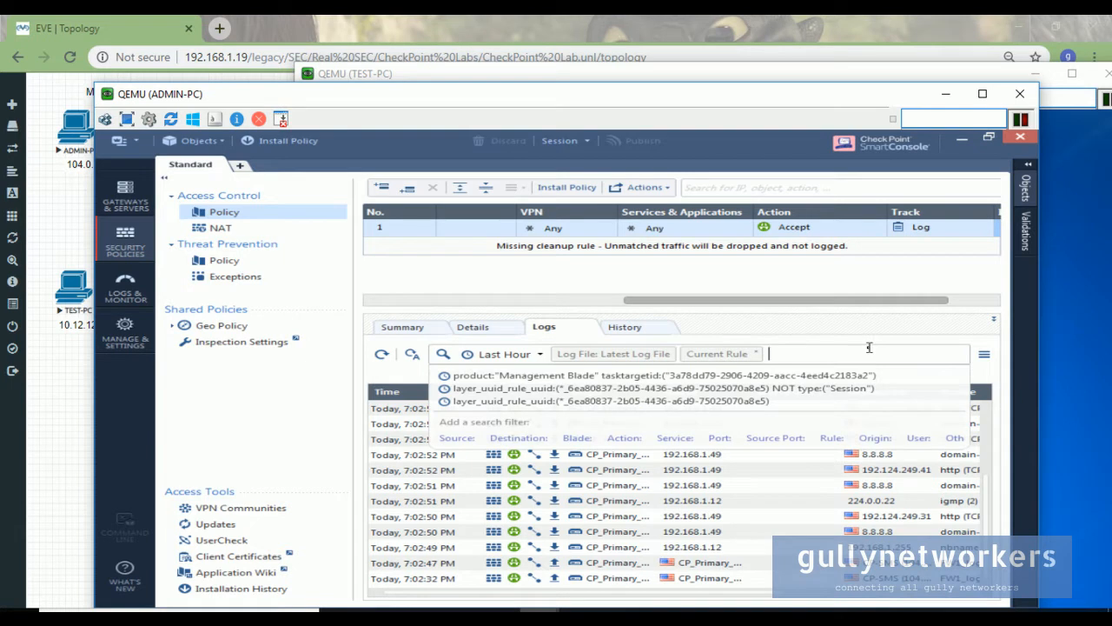
pyautogui.click(458, 438)
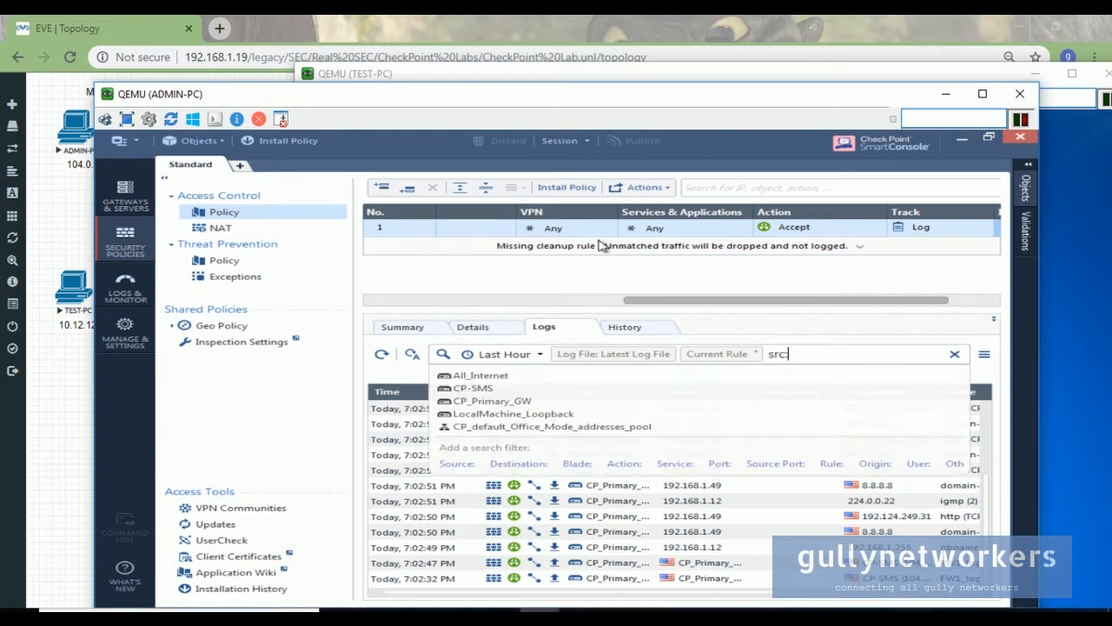
pyautogui.moveTo(285, 103); pyautogui.dragTo(382, 98)
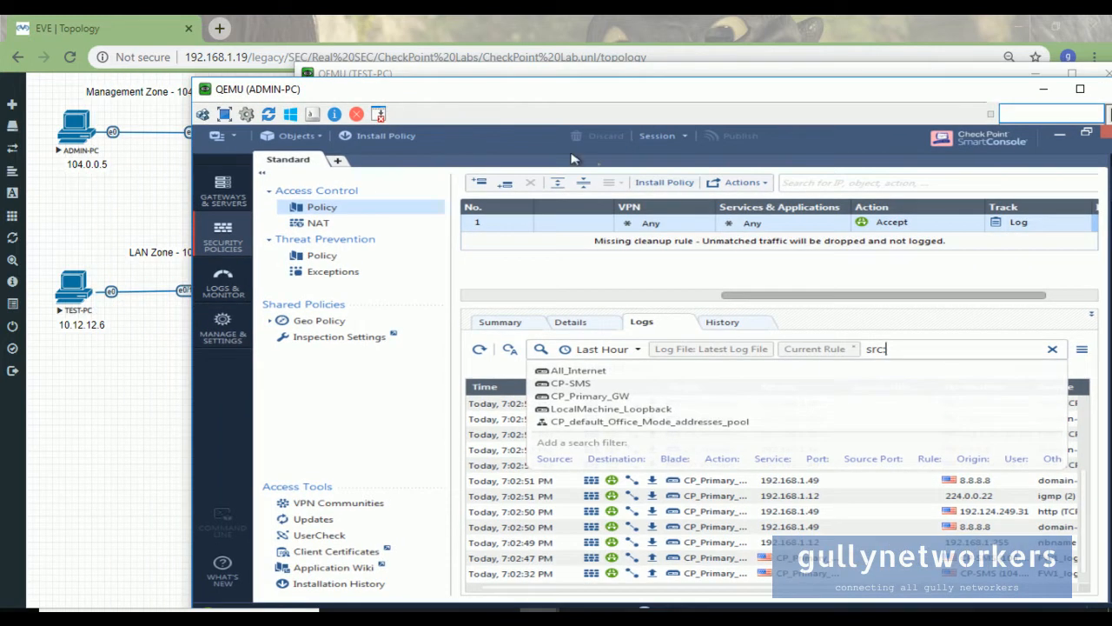
pyautogui.write(':1-')
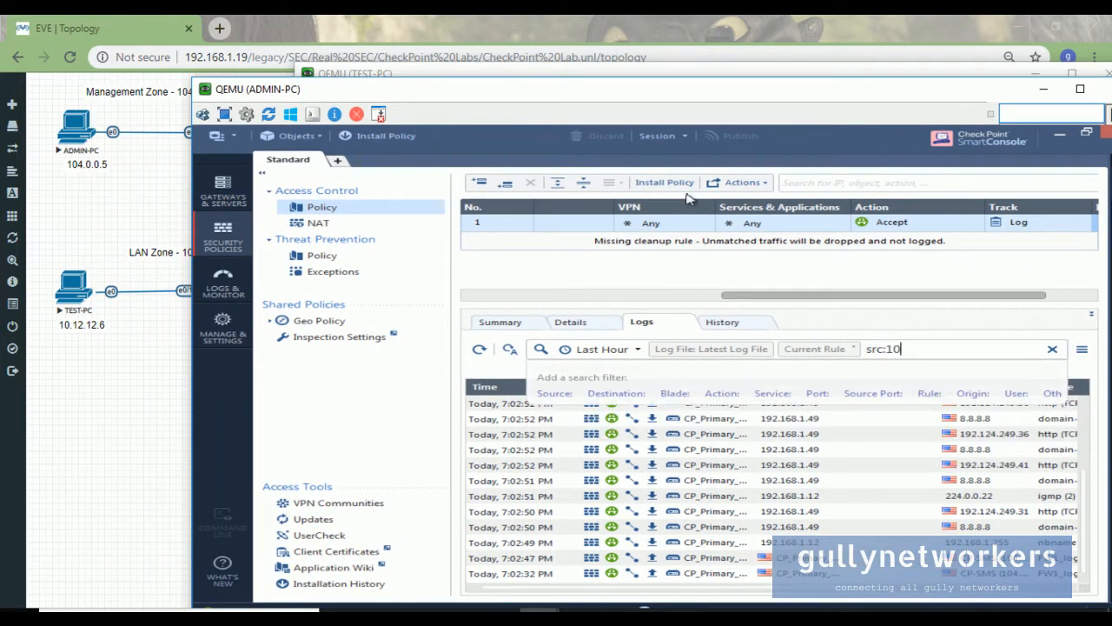
pyautogui.write('.12.12.6')
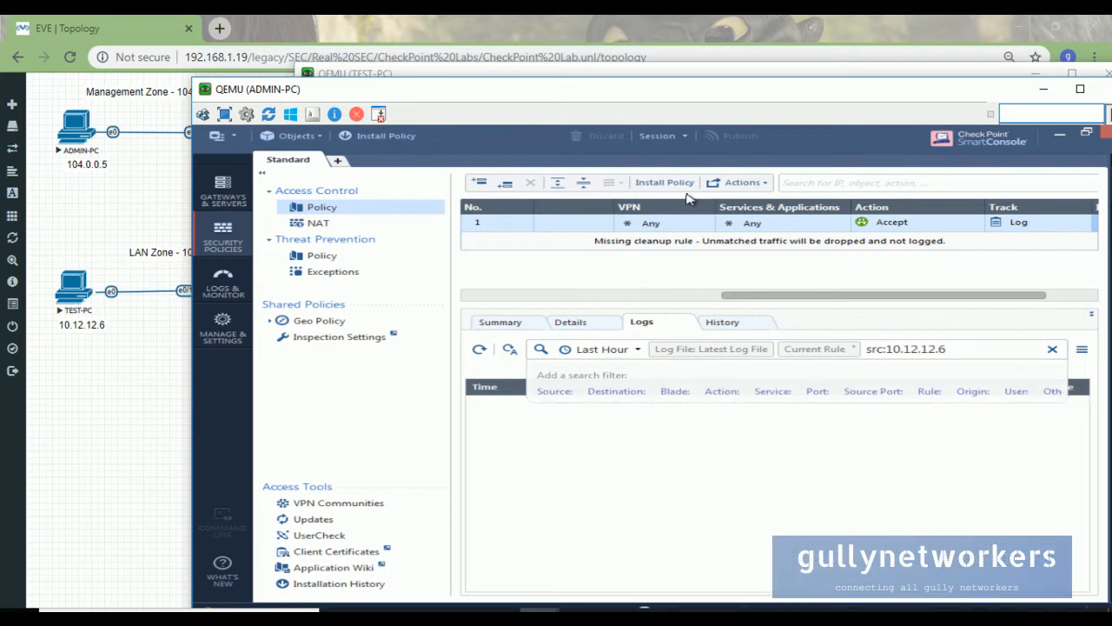
pyautogui.press('Return')
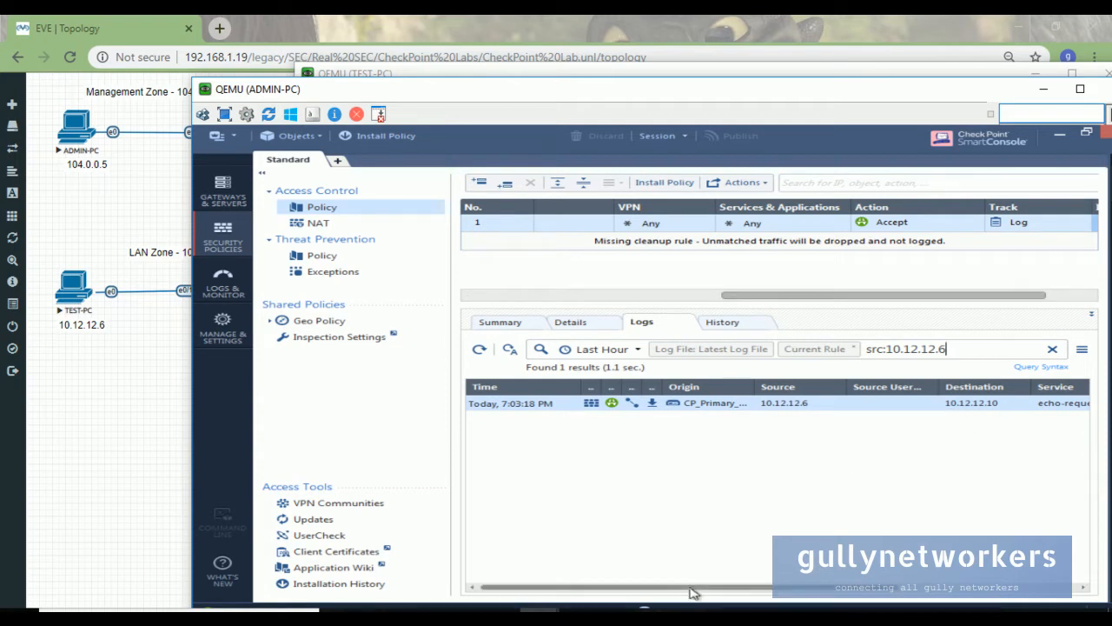
pyautogui.moveTo(734, 591); pyautogui.dragTo(919, 592)
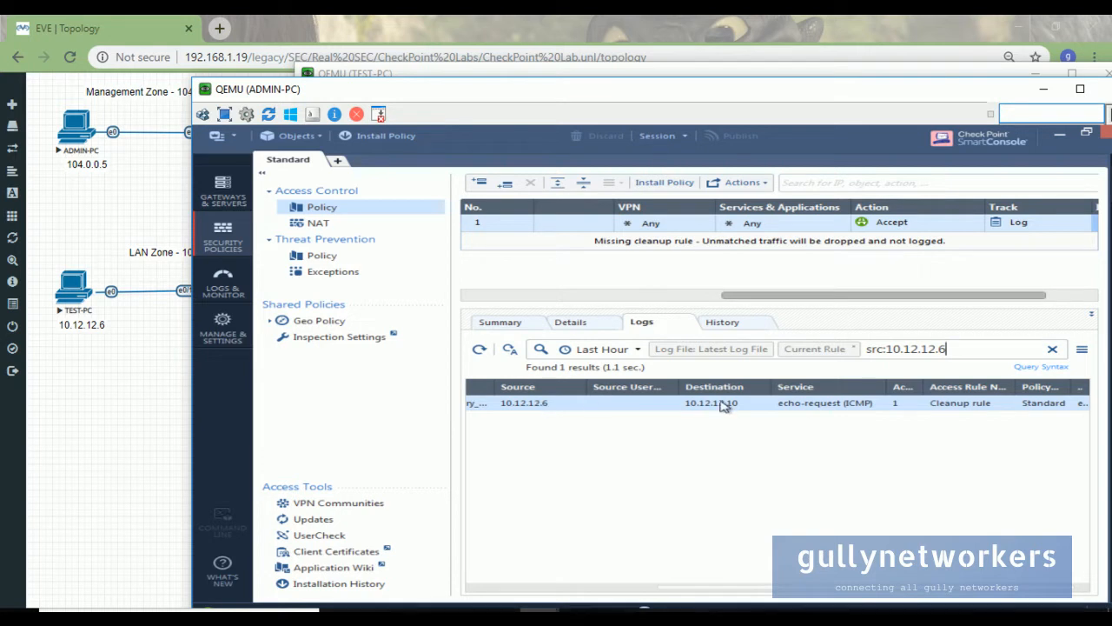
pyautogui.moveTo(451, 264); pyautogui.dragTo(394, 269)
pyautogui.moveTo(479, 91); pyautogui.dragTo(376, 79)
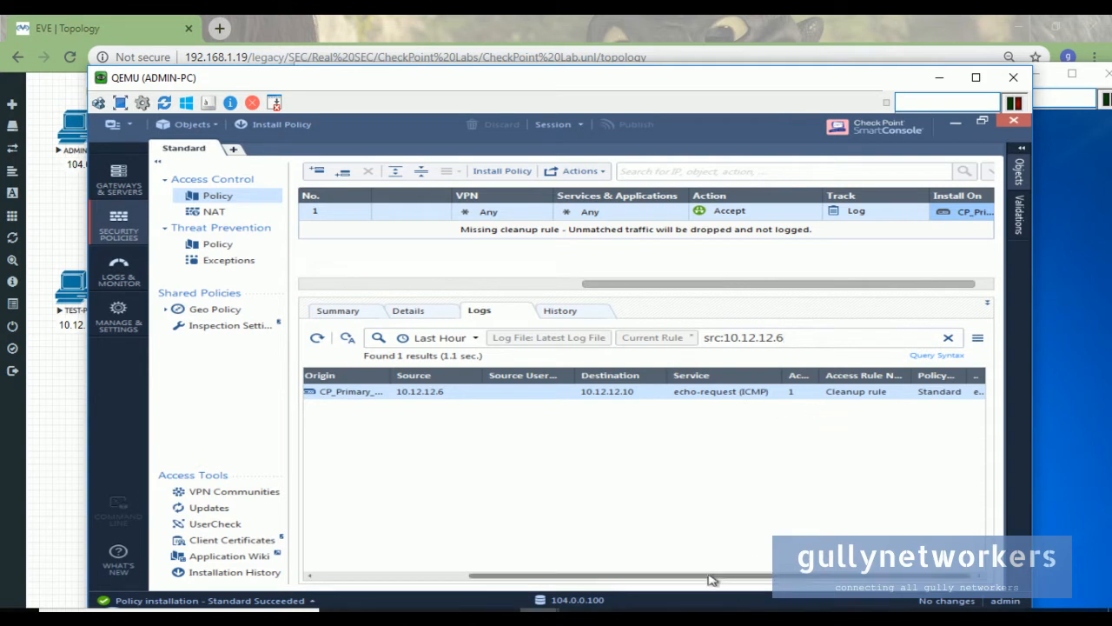
# - Open the Log Details of the 10.12.12.6 echo-request and review its Cleanup rule and source zone
pyautogui.doubleClick(864, 393)
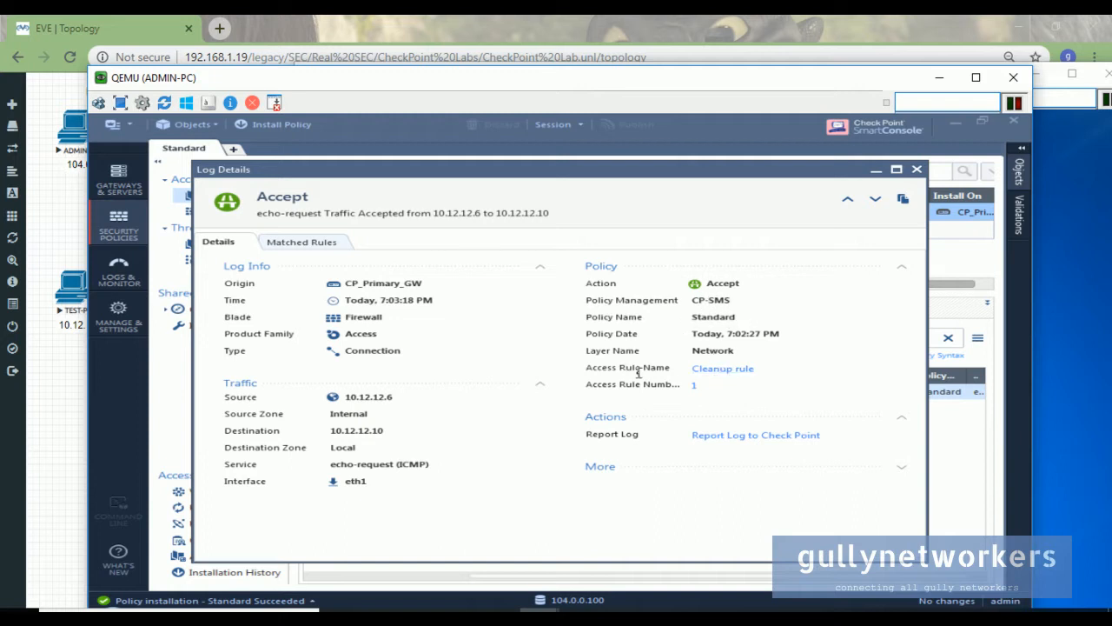
pyautogui.click(724, 369)
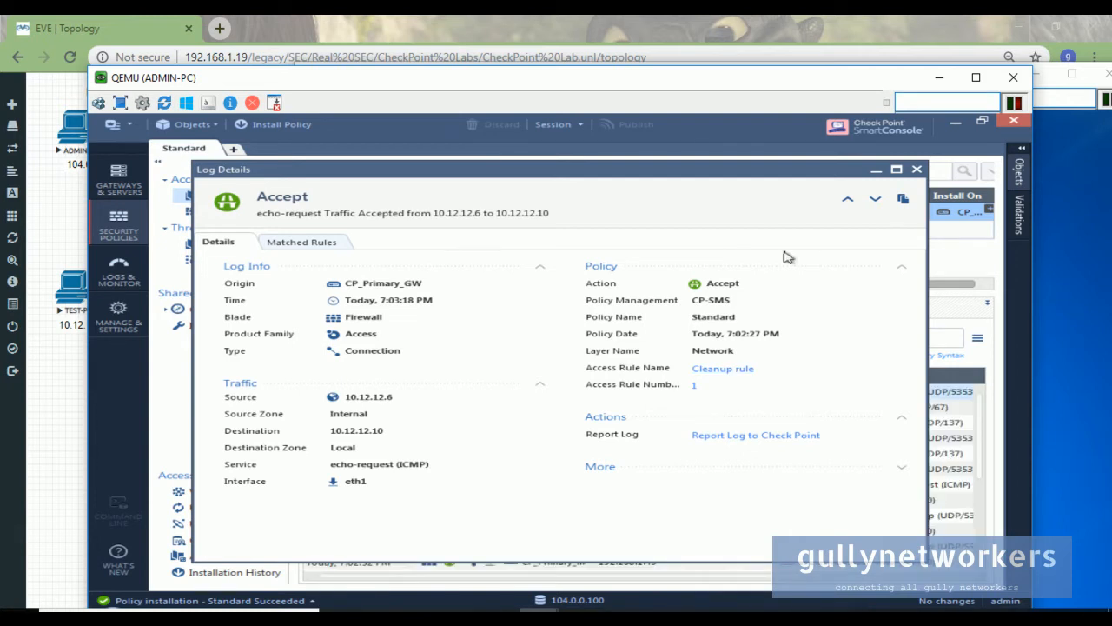
pyautogui.moveTo(817, 178); pyautogui.dragTo(852, 139)
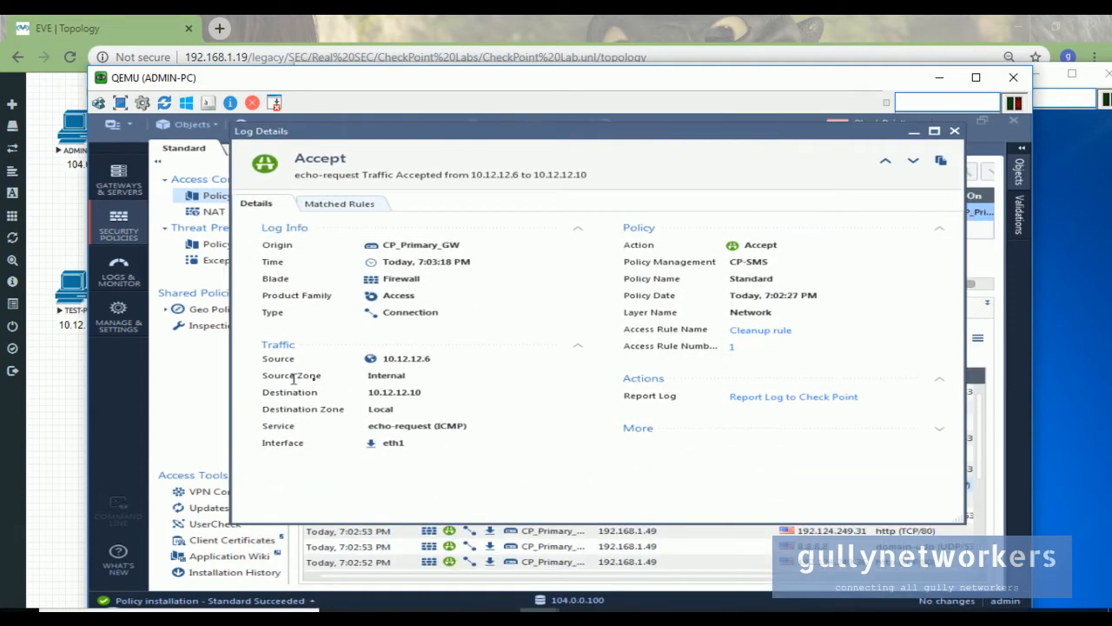
pyautogui.moveTo(416, 371); pyautogui.dragTo(328, 399)
# - Check TEST-PC's successful pings, then show Matched Rules: rule 1, Network layer, Cleanup, Accept
pyautogui.moveTo(228, 87); pyautogui.dragTo(610, 77)
pyautogui.moveTo(416, 74); pyautogui.dragTo(629, 90)
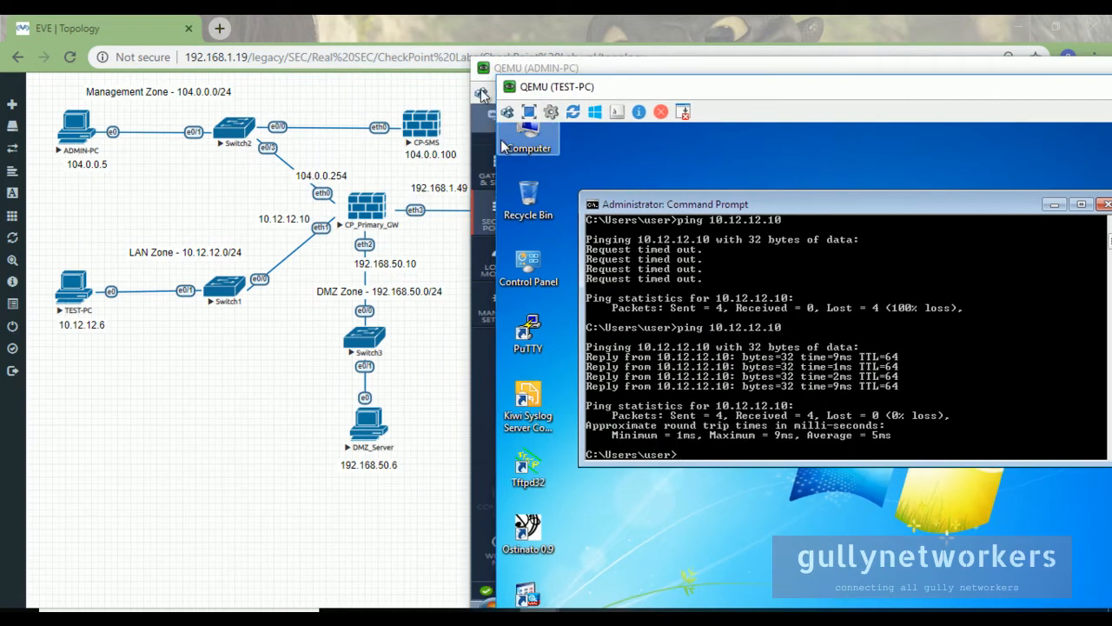
pyautogui.click(515, 70)
pyautogui.moveTo(884, 71); pyautogui.dragTo(633, 68)
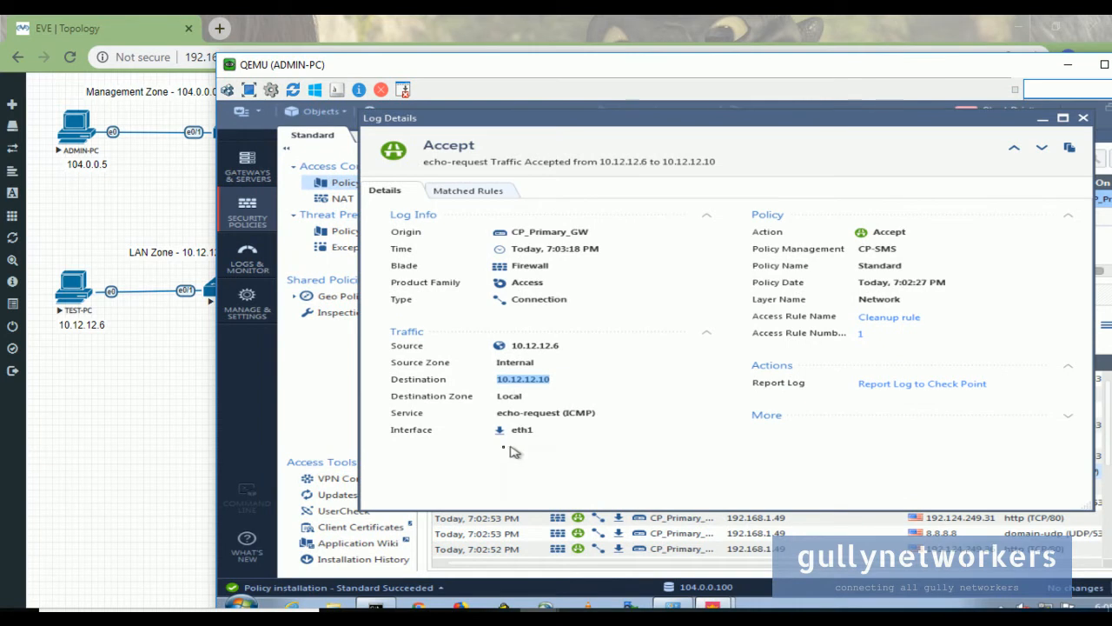
pyautogui.moveTo(363, 72); pyautogui.dragTo(542, 66)
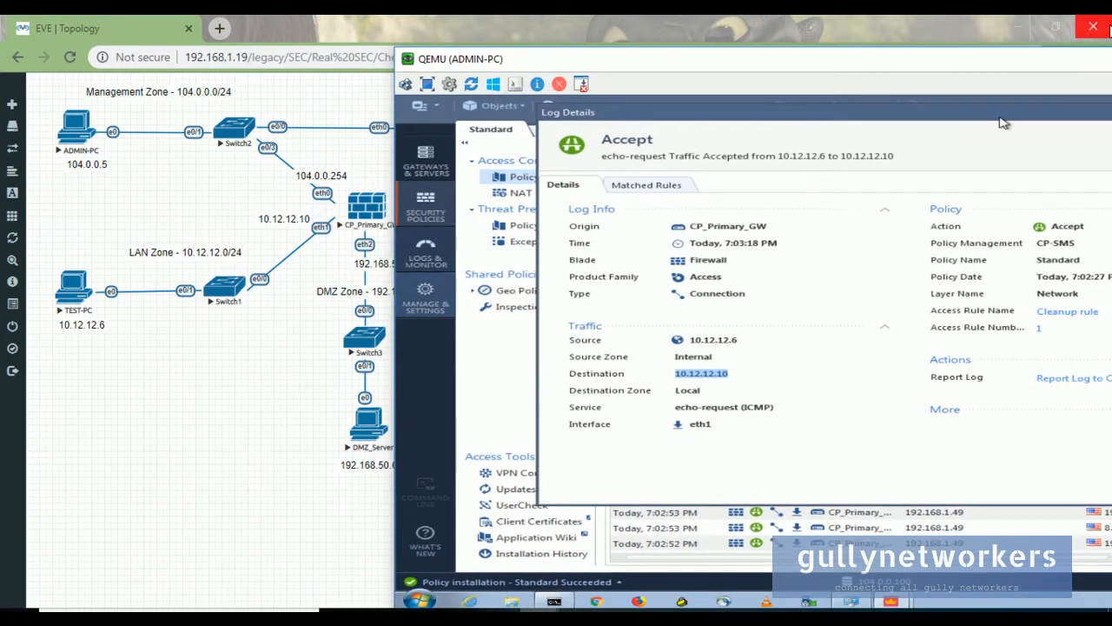
pyautogui.moveTo(1042, 64); pyautogui.dragTo(867, 53)
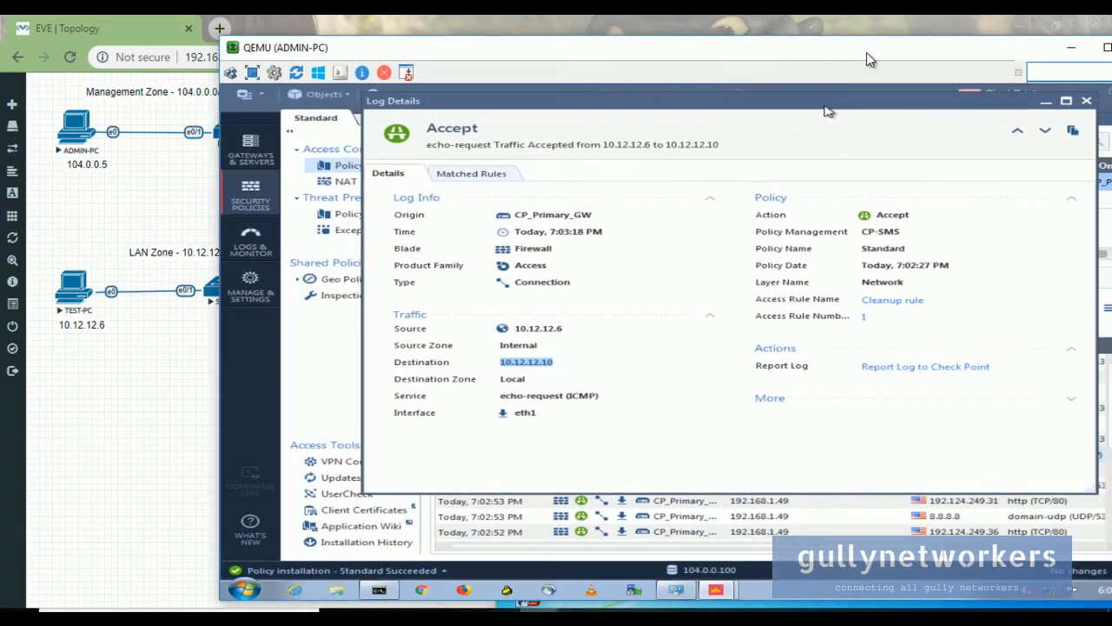
pyautogui.click(509, 176)
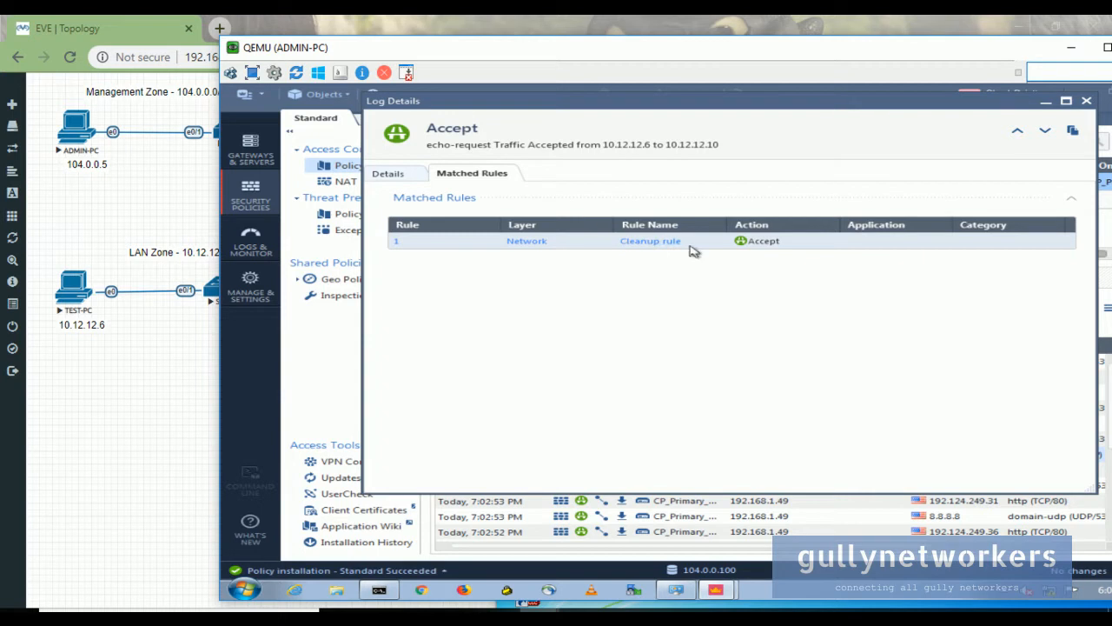
# - Close Log Details and scroll the rulebase to the Action column, with 23 last-hour logs below
pyautogui.moveTo(940, 54); pyautogui.dragTo(863, 69)
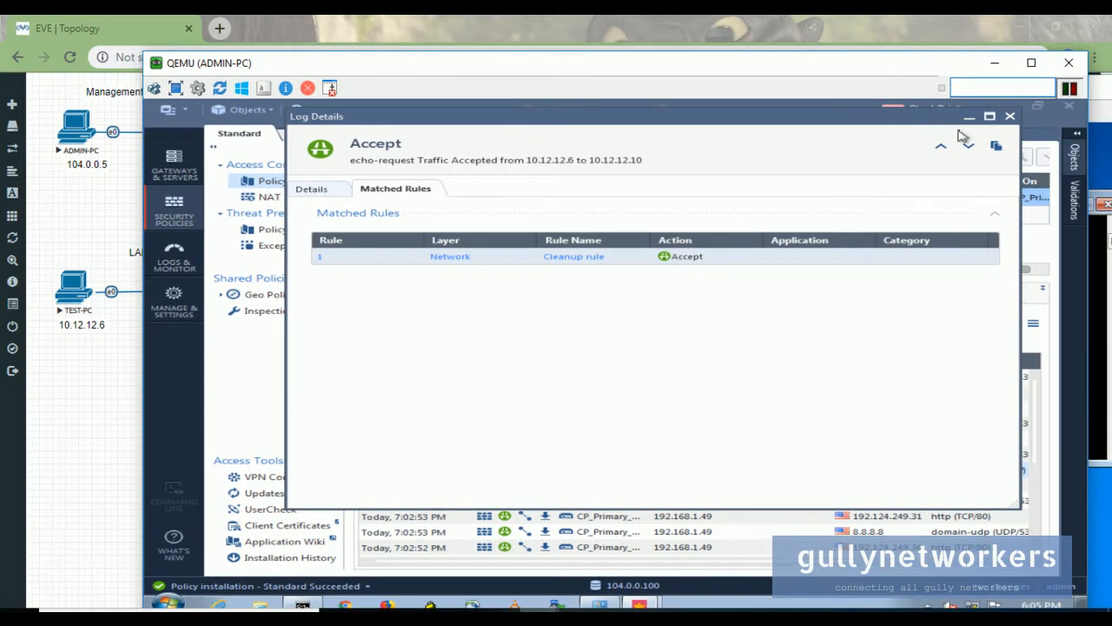
pyautogui.click(1008, 116)
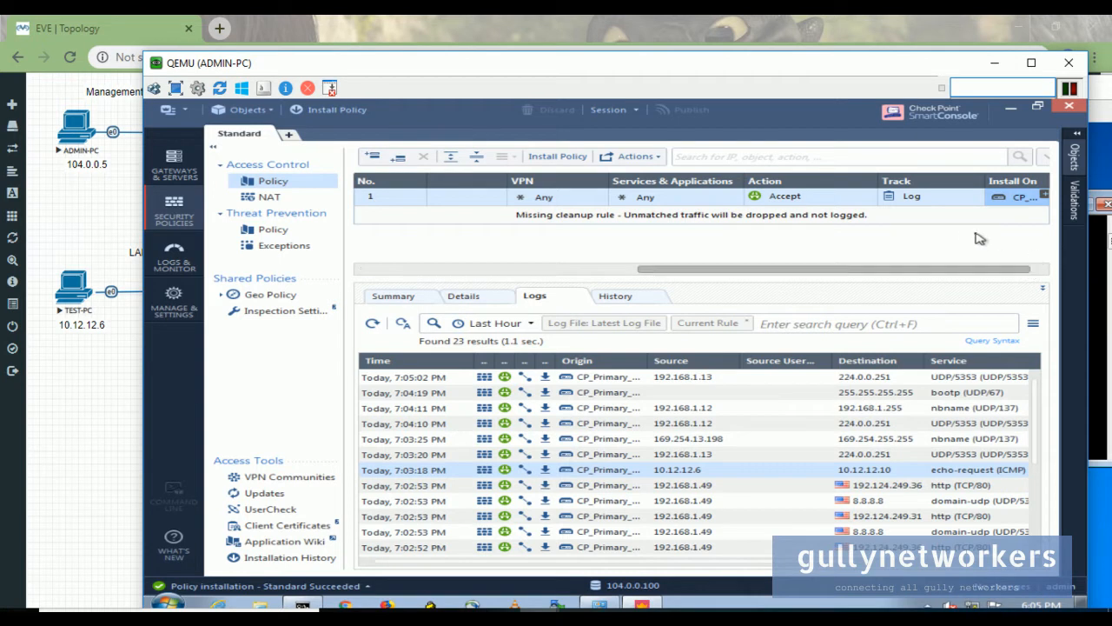
pyautogui.moveTo(985, 269); pyautogui.dragTo(1000, 268)
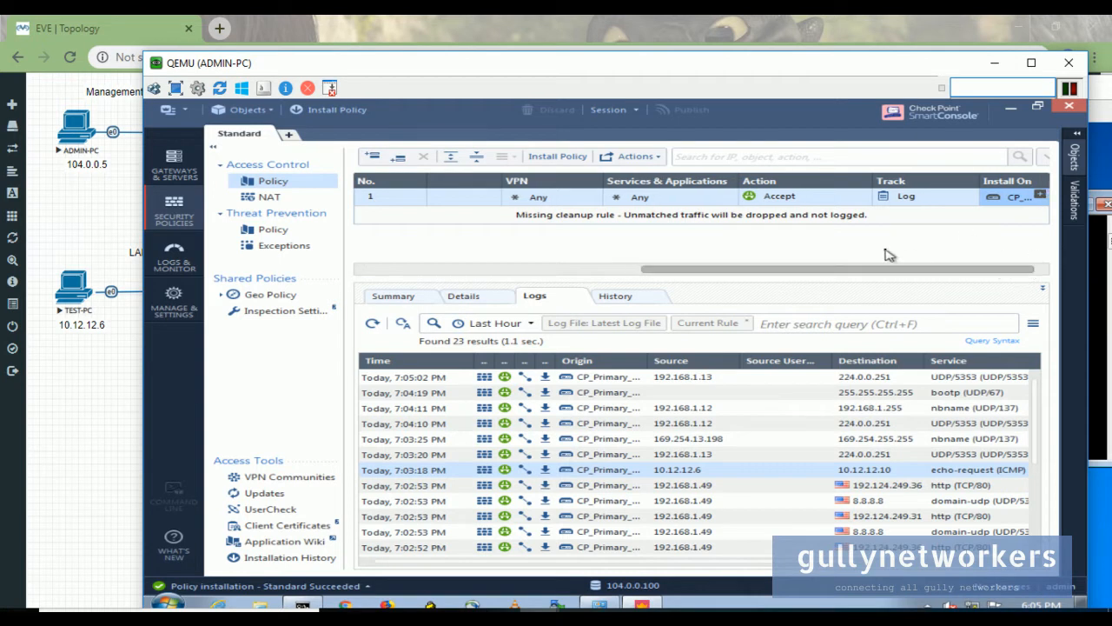
pyautogui.click(405, 271)
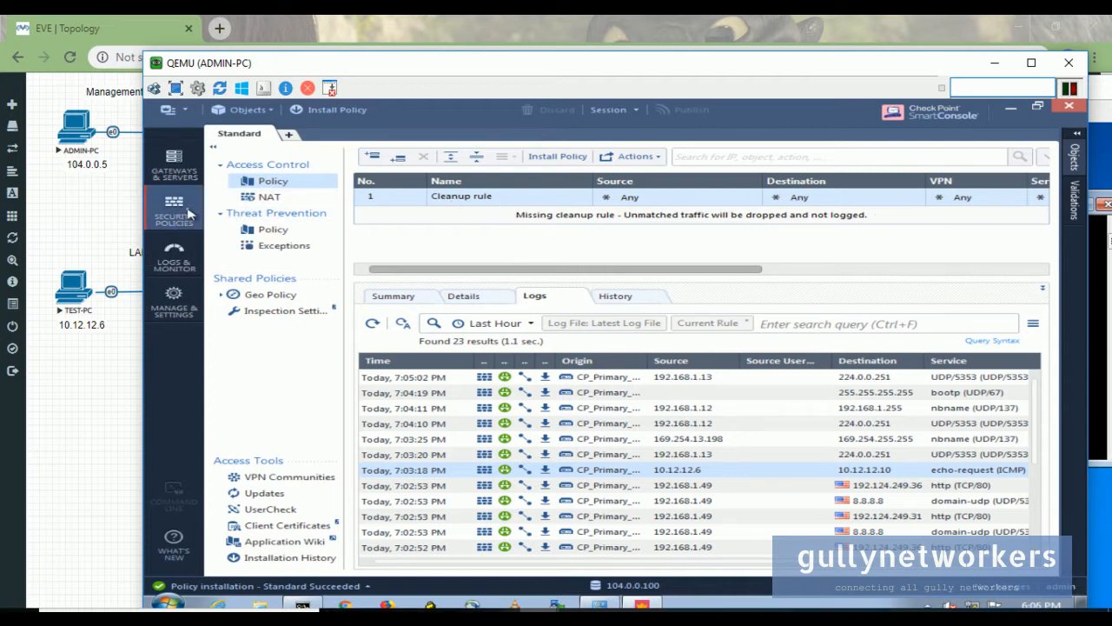
pyautogui.moveTo(699, 271); pyautogui.dragTo(973, 267)
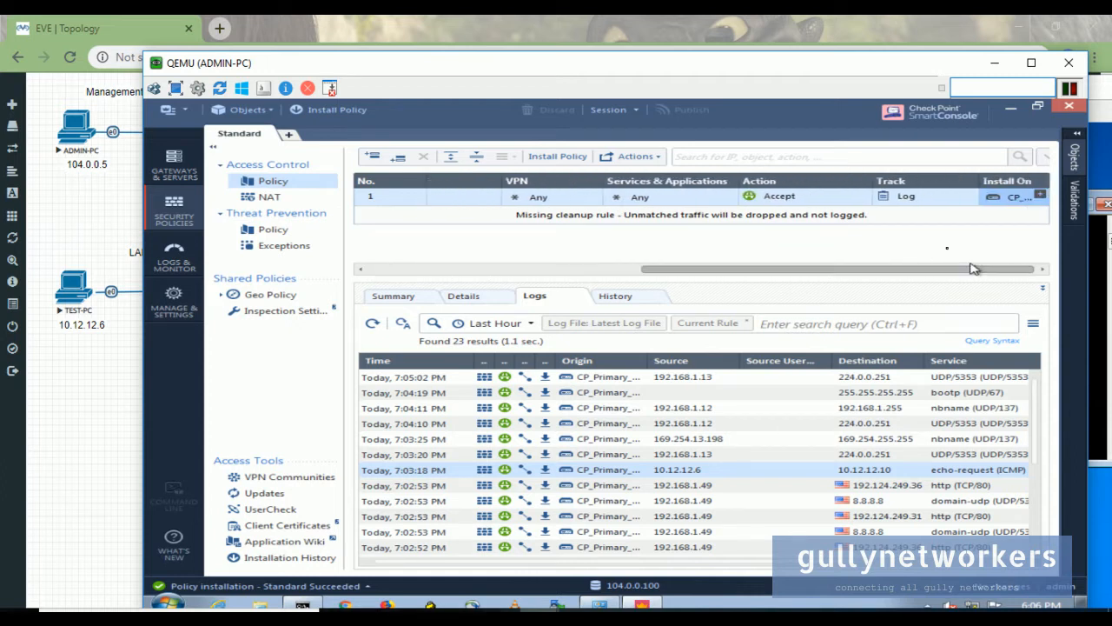
pyautogui.click(859, 195)
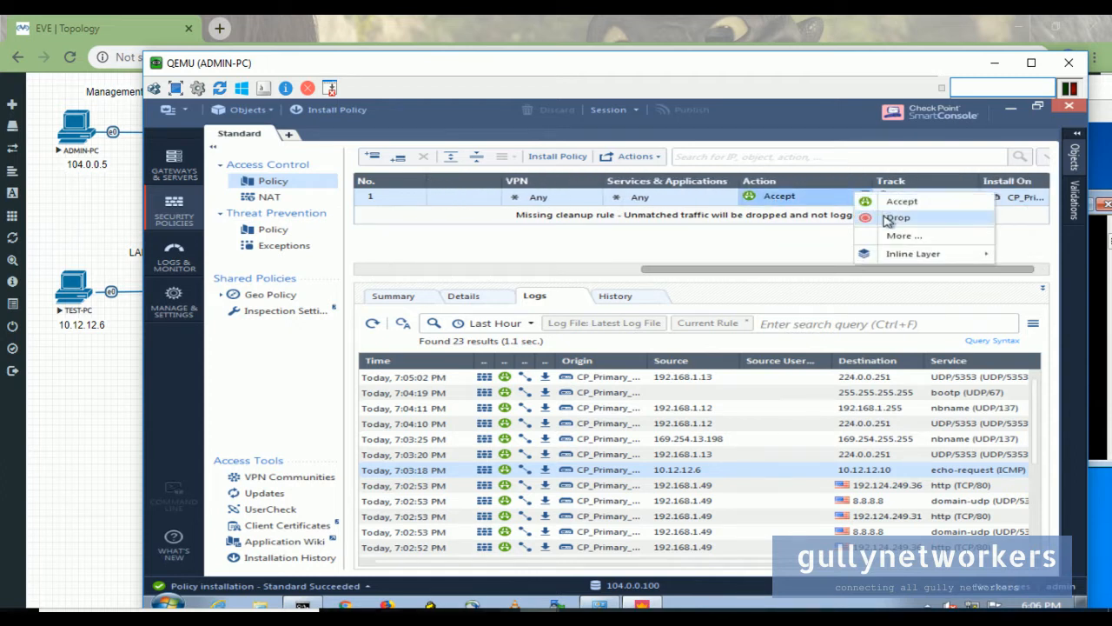
# - Change the Cleanup rule's action from Accept to Drop and enlarge the rulebase pane
pyautogui.click(891, 219)
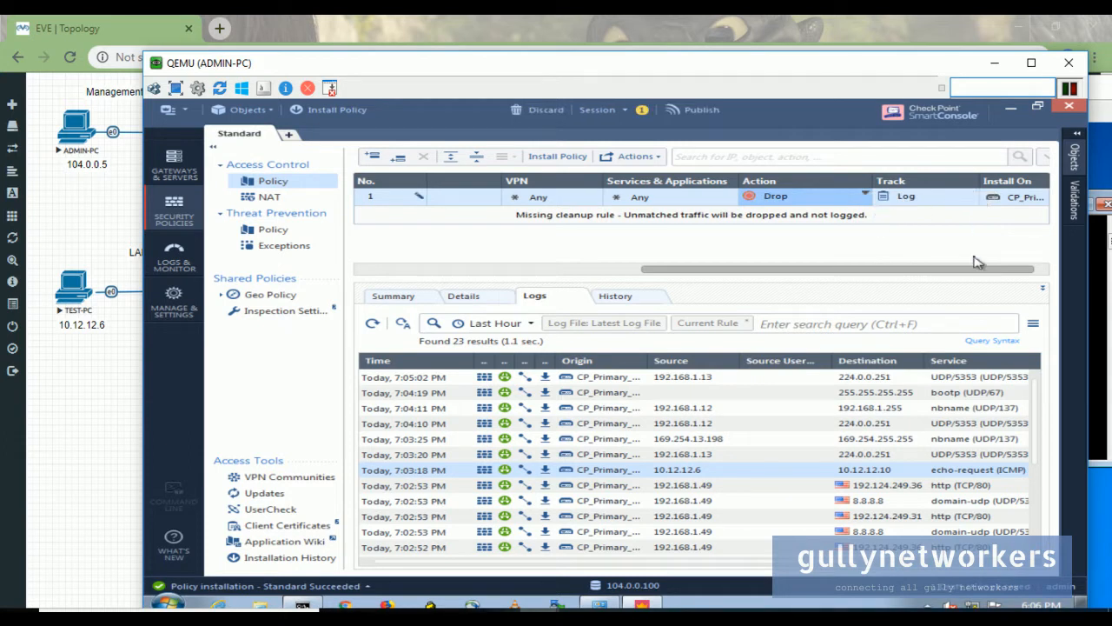
pyautogui.moveTo(978, 274); pyautogui.dragTo(565, 278)
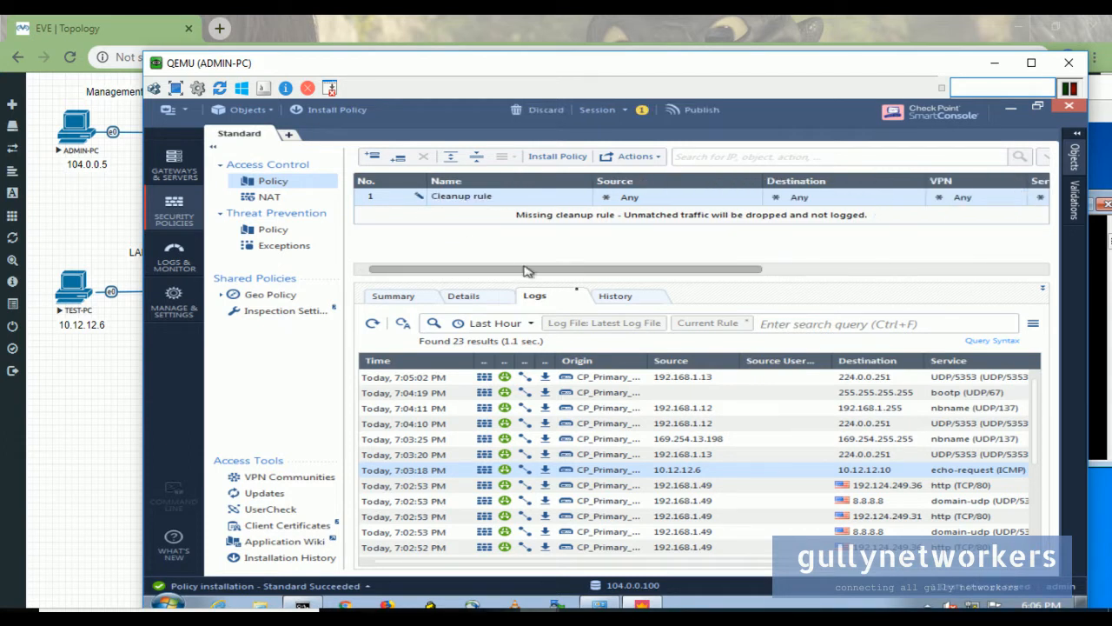
pyautogui.moveTo(711, 285); pyautogui.dragTo(702, 386)
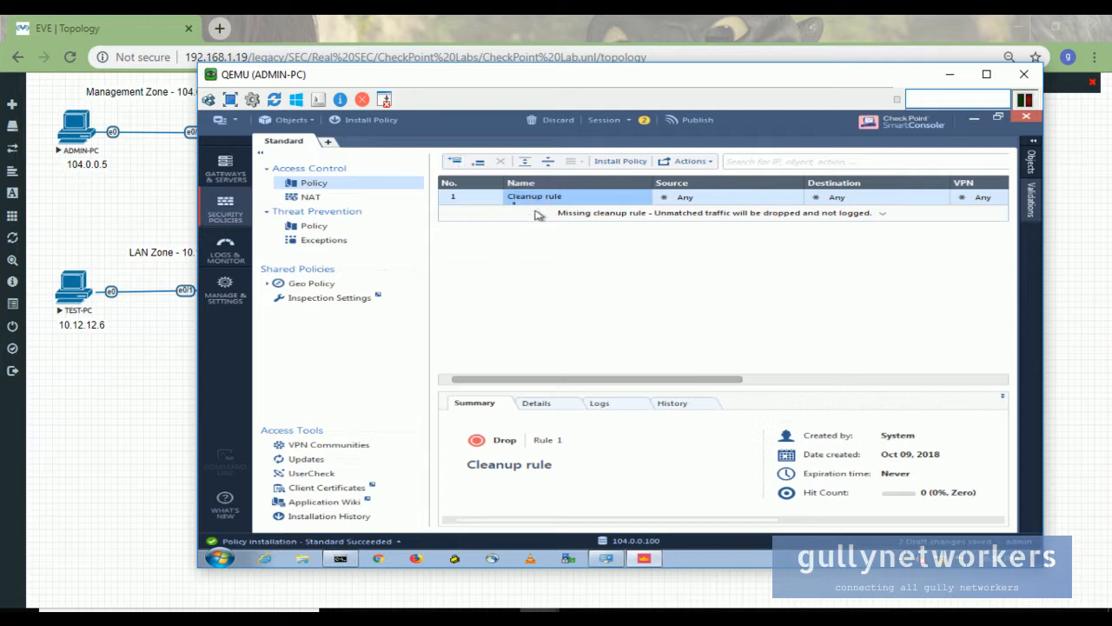
# - Insert a new rule above Cleanup and name it MGMT_INT
pyautogui.click(456, 163)
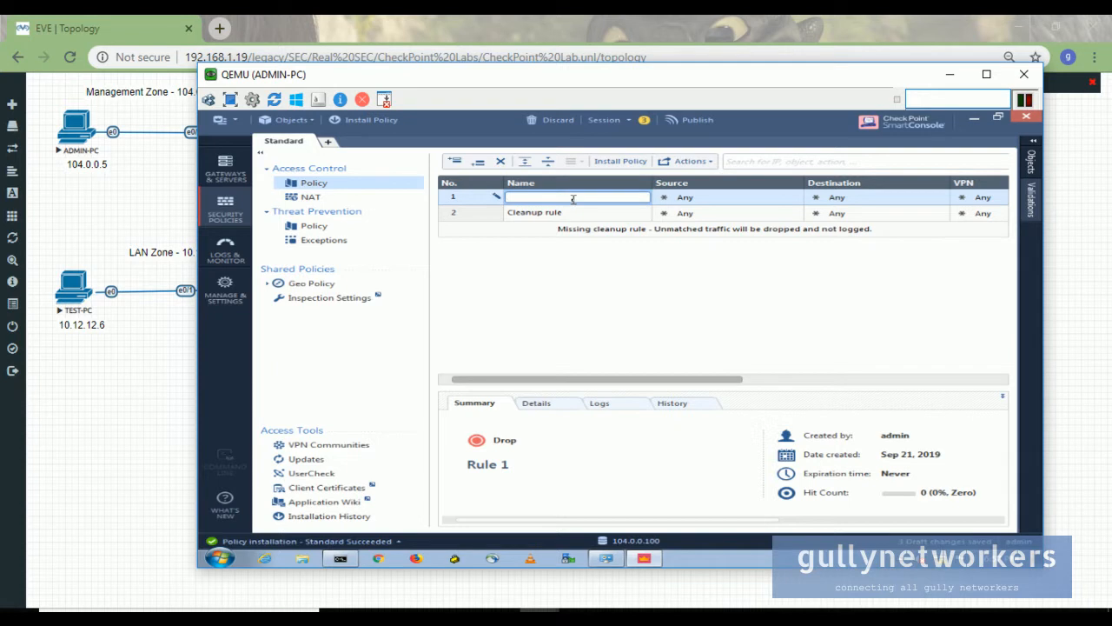
pyautogui.write('MGMT_INT')
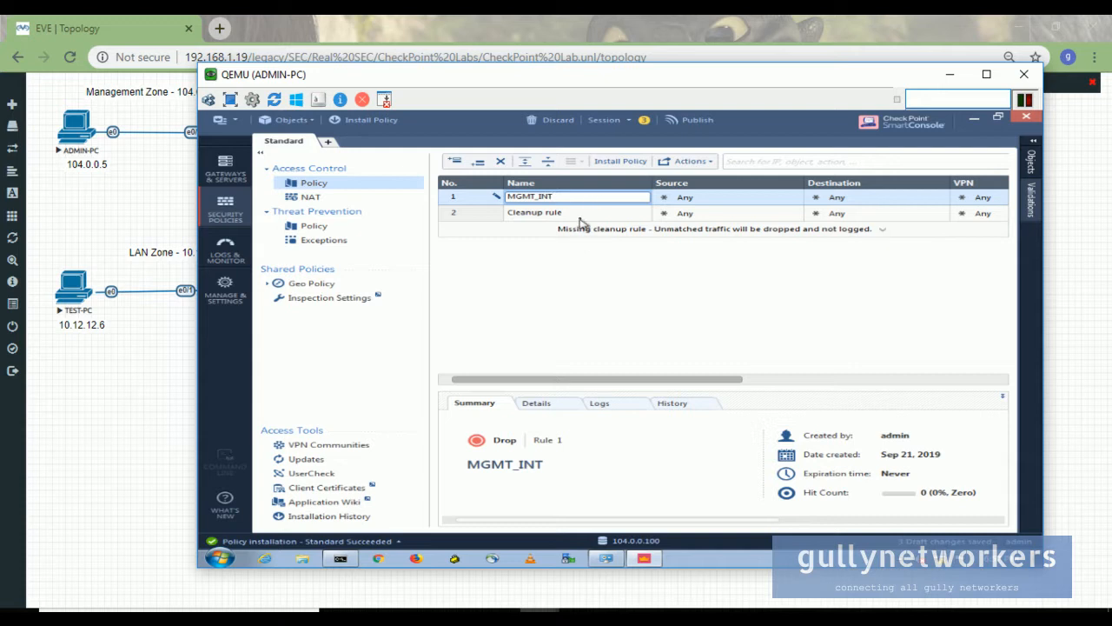
pyautogui.moveTo(529, 87); pyautogui.dragTo(588, 261)
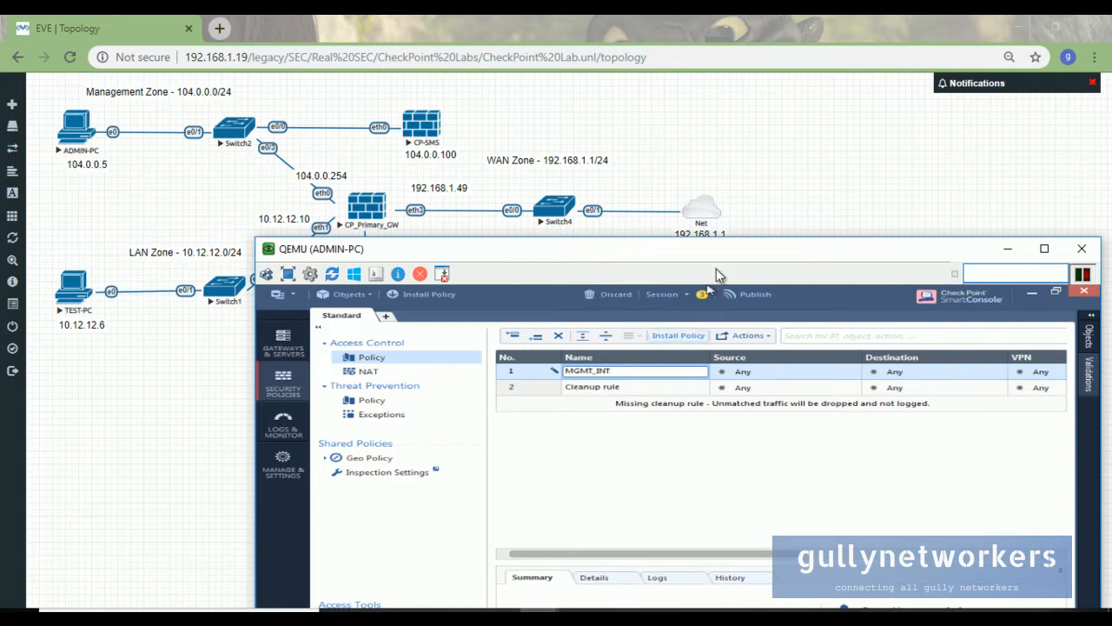
pyautogui.moveTo(718, 259); pyautogui.dragTo(566, 262)
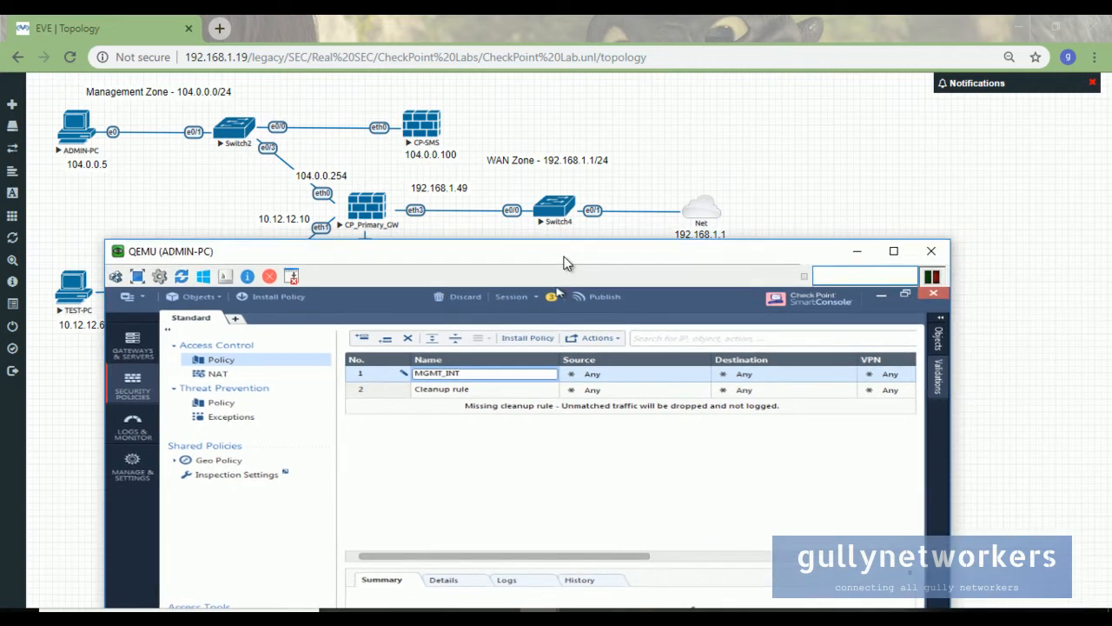
# - Create network object MGMT_NETWORK (104.0.0.0, mask 255.255.255.0) as MGMT_INT's source
pyautogui.click(703, 374)
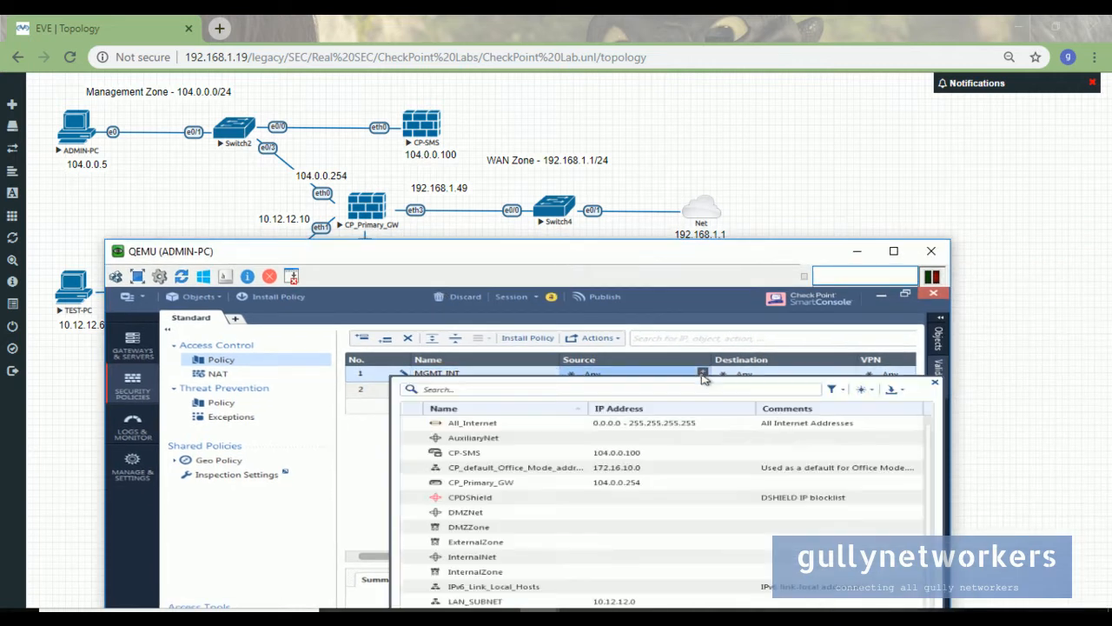
pyautogui.moveTo(684, 252); pyautogui.dragTo(772, 131)
pyautogui.moveTo(407, 132); pyautogui.dragTo(479, 132)
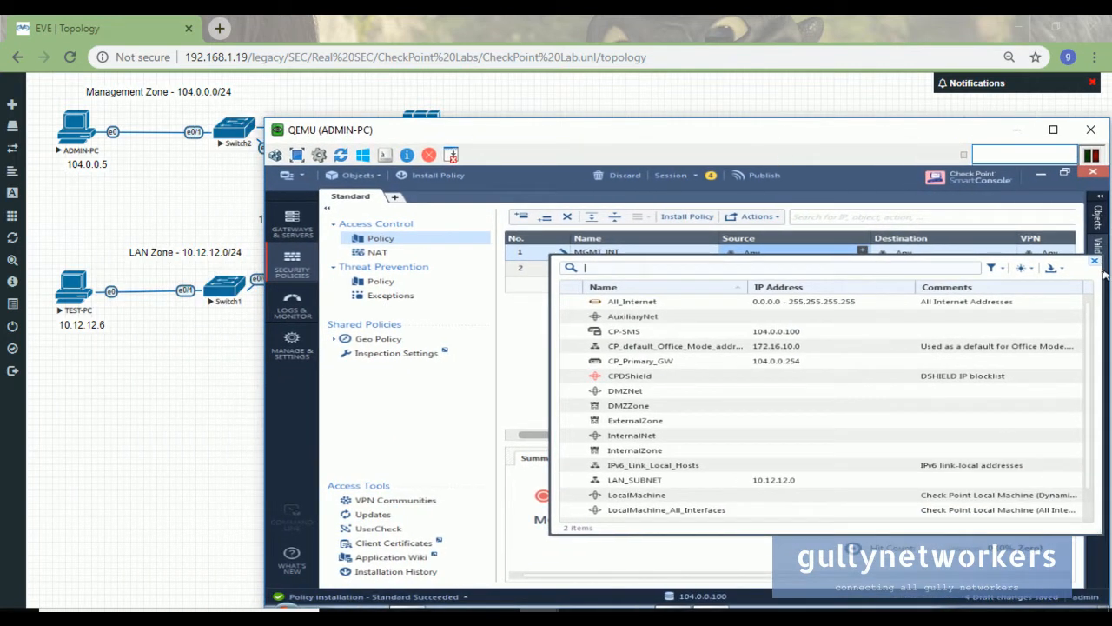
pyautogui.click(1035, 275)
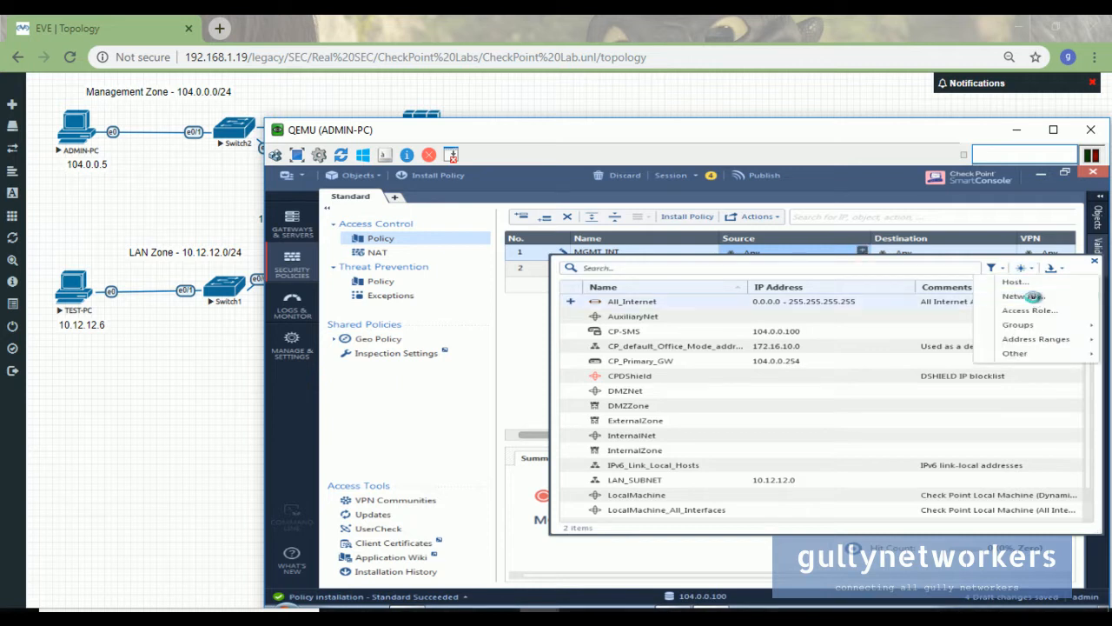
pyautogui.click(1042, 297)
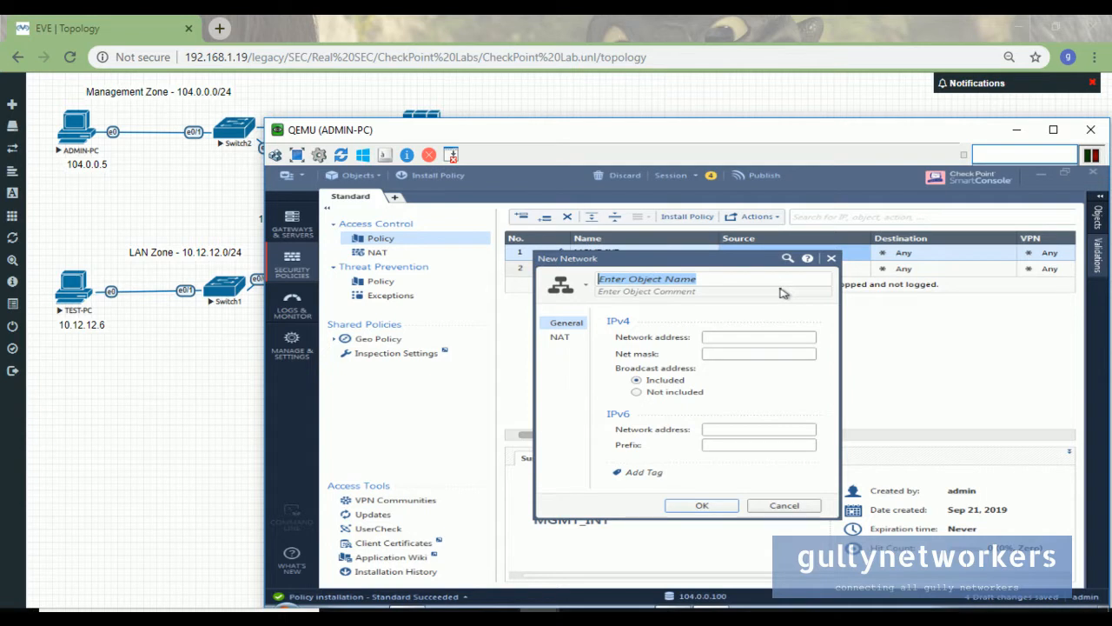
pyautogui.write('MGMT_NETWORK')
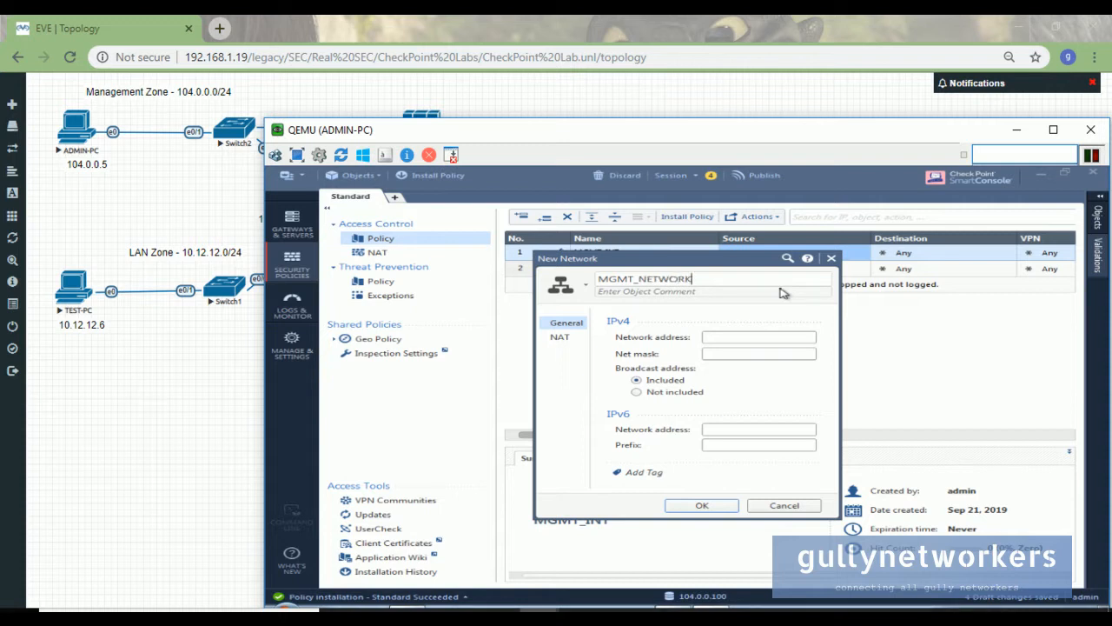
pyautogui.press('Tab')
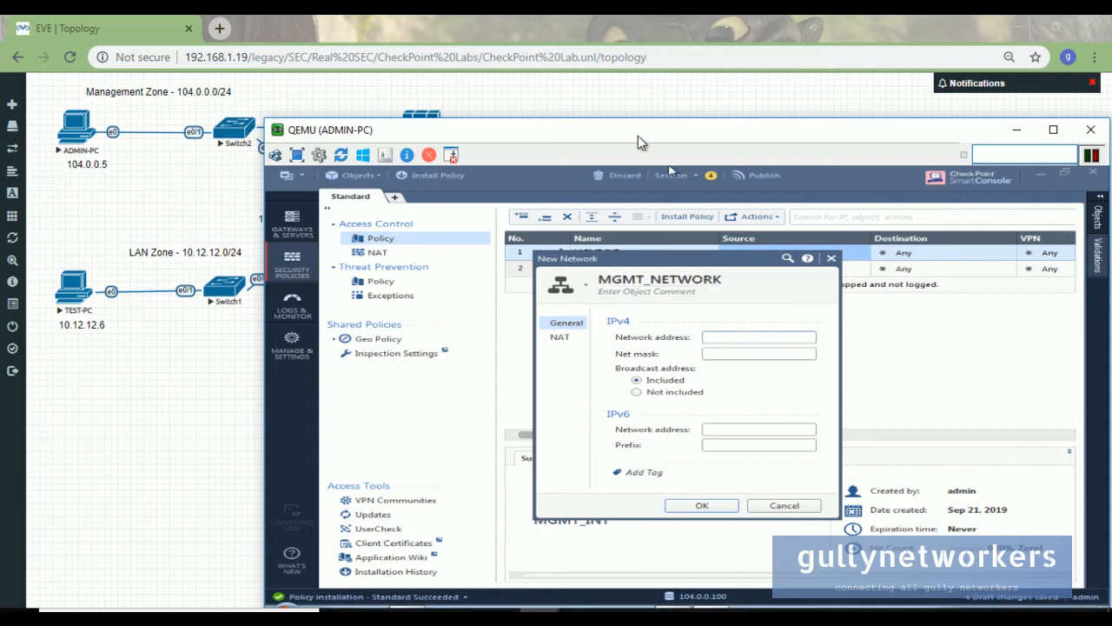
pyautogui.moveTo(636, 132); pyautogui.dragTo(666, 151)
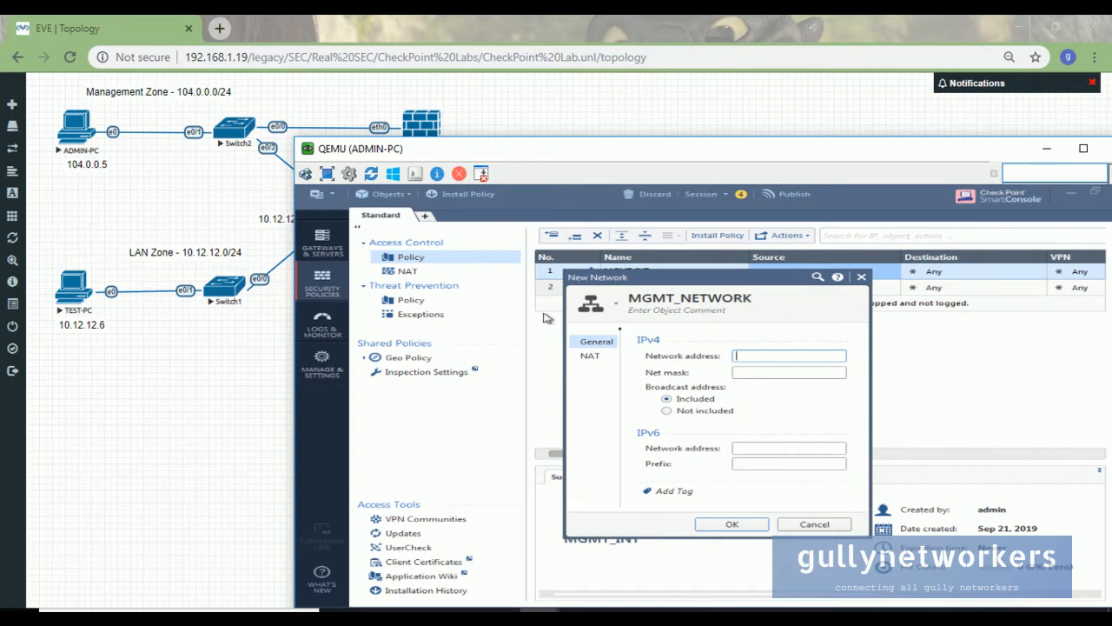
pyautogui.write('104')
pyautogui.write('25')
pyautogui.write('5.255.255.0')
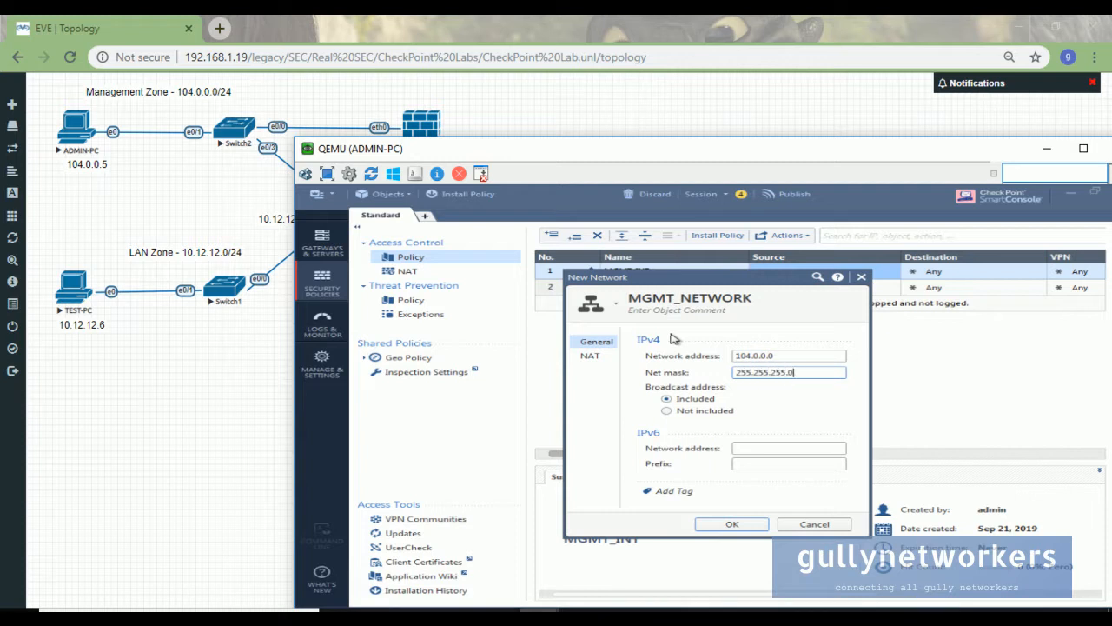
pyautogui.click(738, 524)
pyautogui.moveTo(951, 160); pyautogui.dragTo(727, 217)
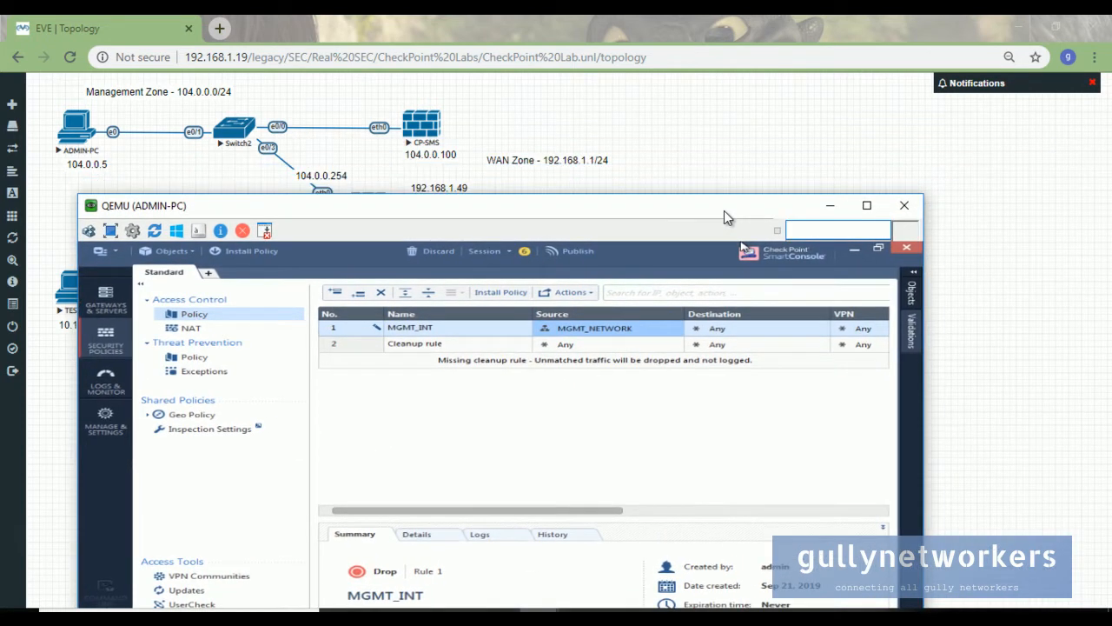
# - Create host MGMT_IP at 104.0.0.254 as MGMT_INT's destination, keeping it despite the duplicate-IP warning
pyautogui.moveTo(724, 211); pyautogui.dragTo(770, 266)
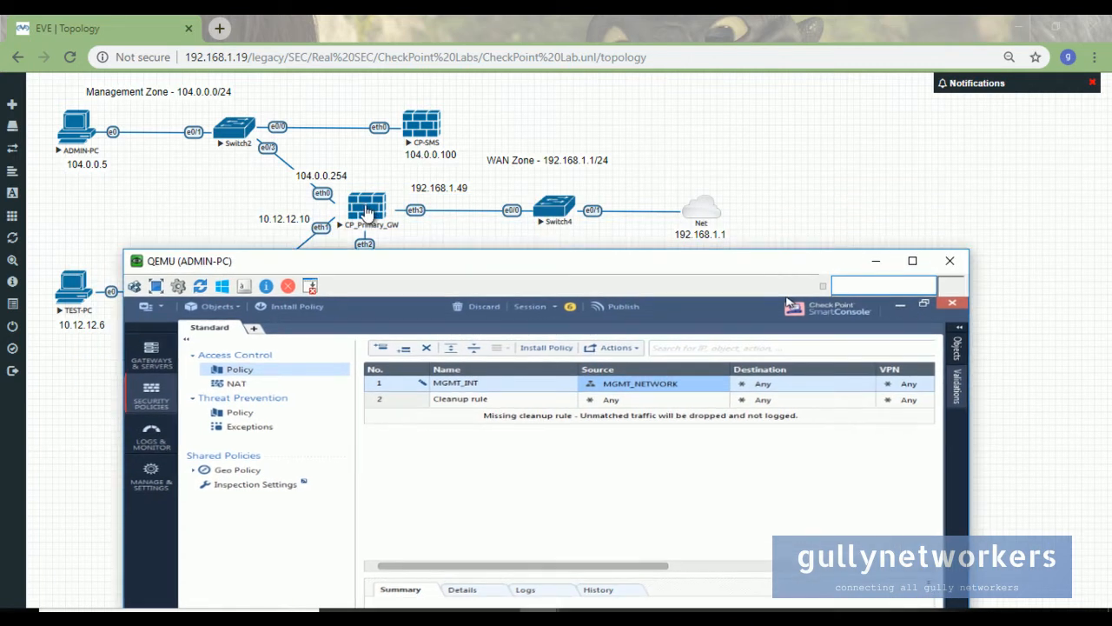
pyautogui.click(867, 383)
pyautogui.click(880, 398)
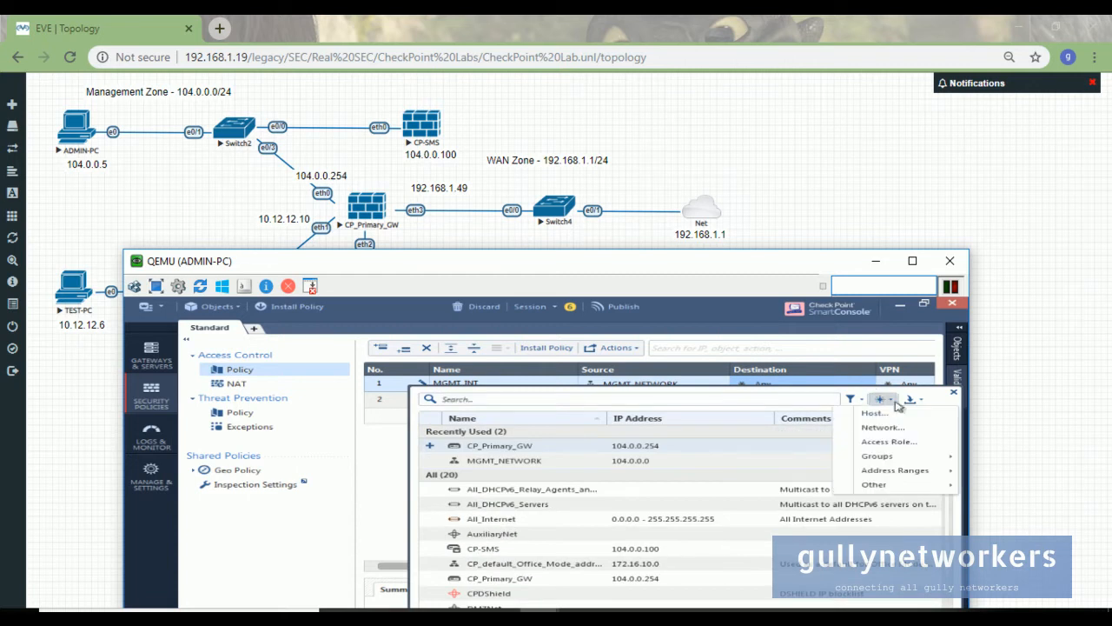
pyautogui.click(907, 417)
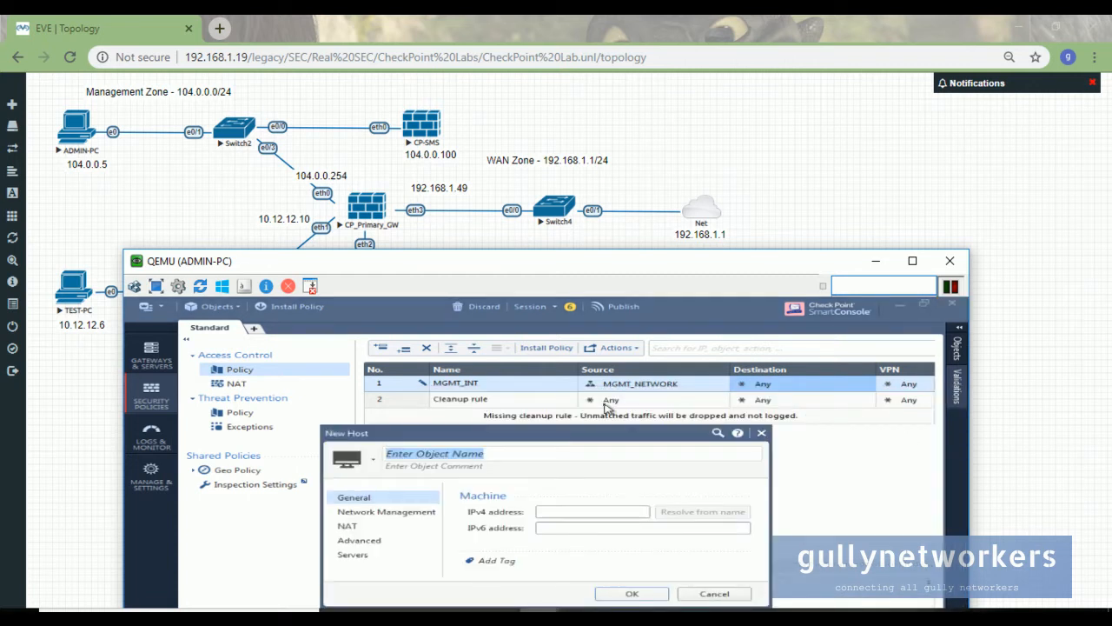
pyautogui.write('m')
pyautogui.press('BackSpace')
pyautogui.press('BackSpace')
pyautogui.write('MGMT_IP')
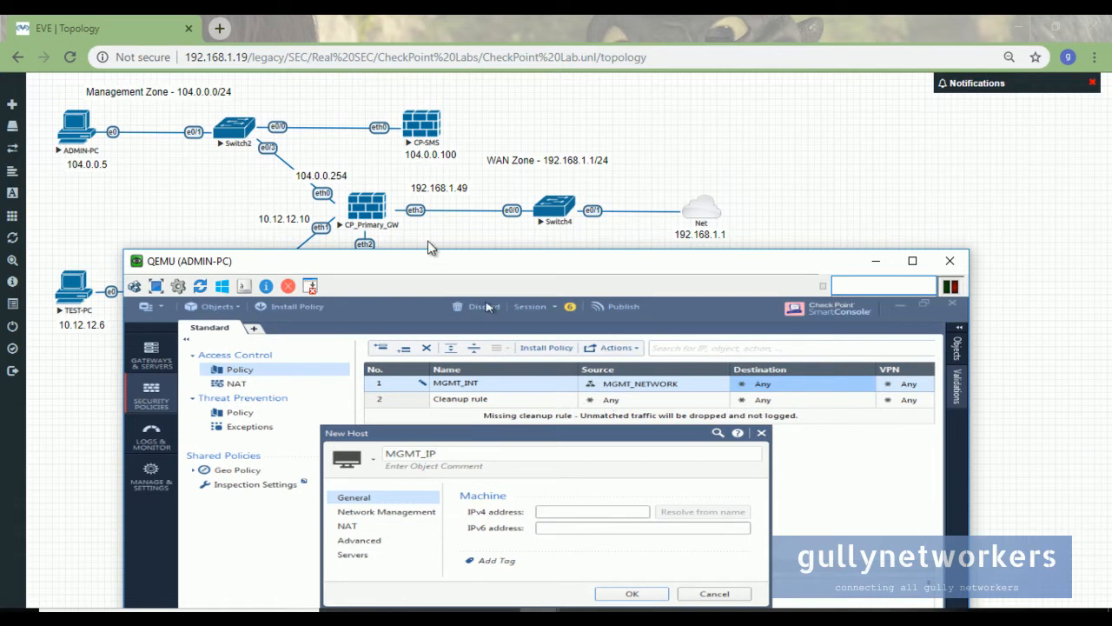
pyautogui.moveTo(360, 258); pyautogui.dragTo(676, 49)
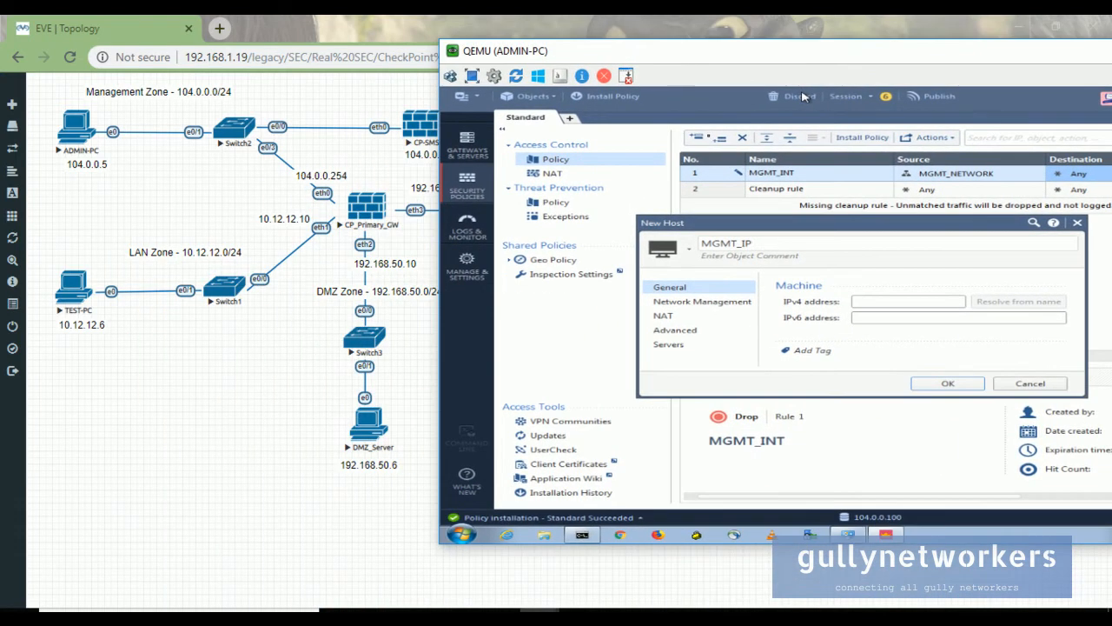
pyautogui.click(913, 301)
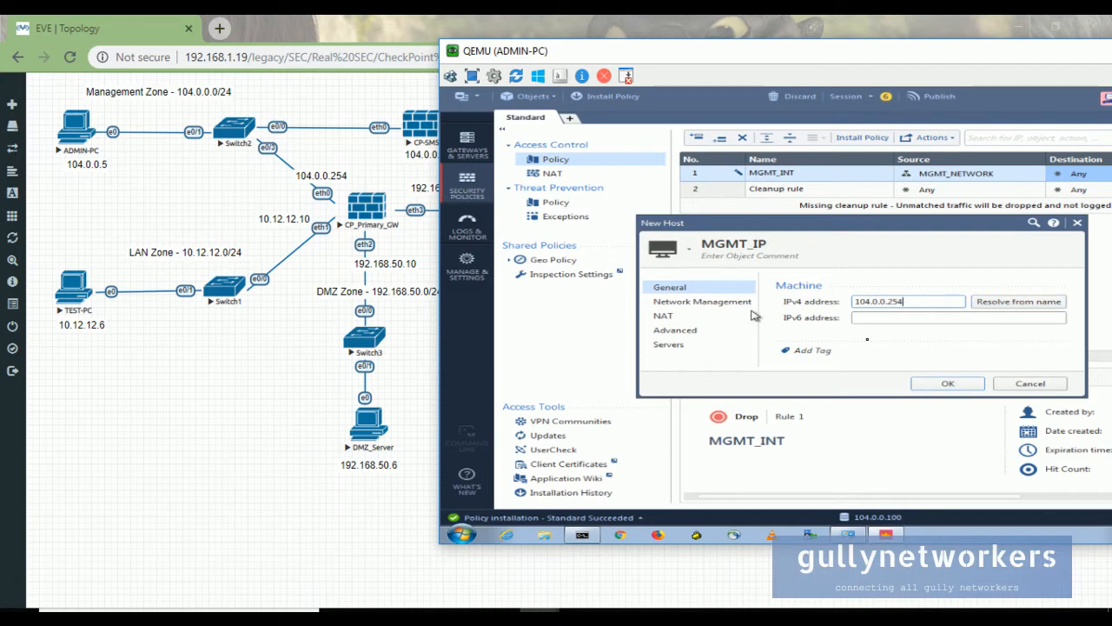
pyautogui.click(949, 385)
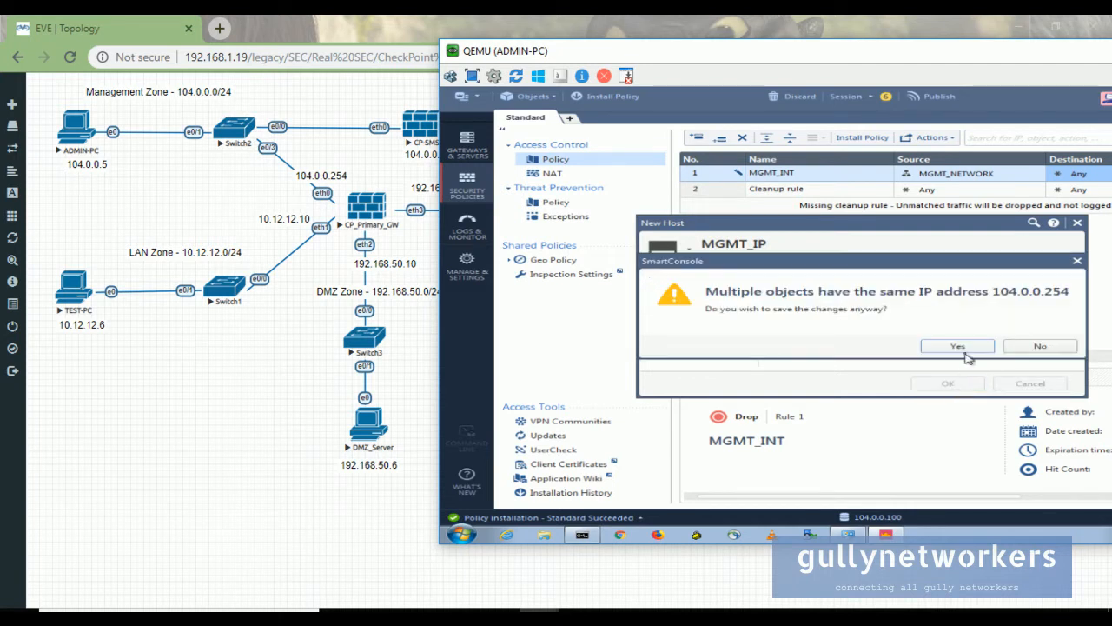
pyautogui.click(958, 347)
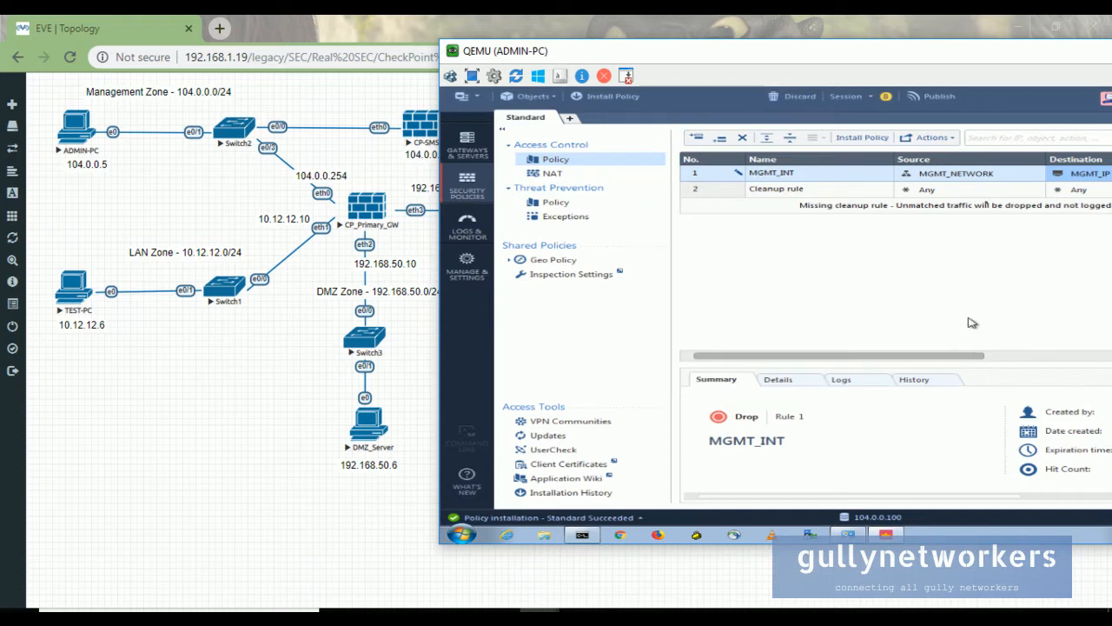
# - Set the MGMT_INT rule's action to Accept
pyautogui.moveTo(921, 50); pyautogui.dragTo(725, 129)
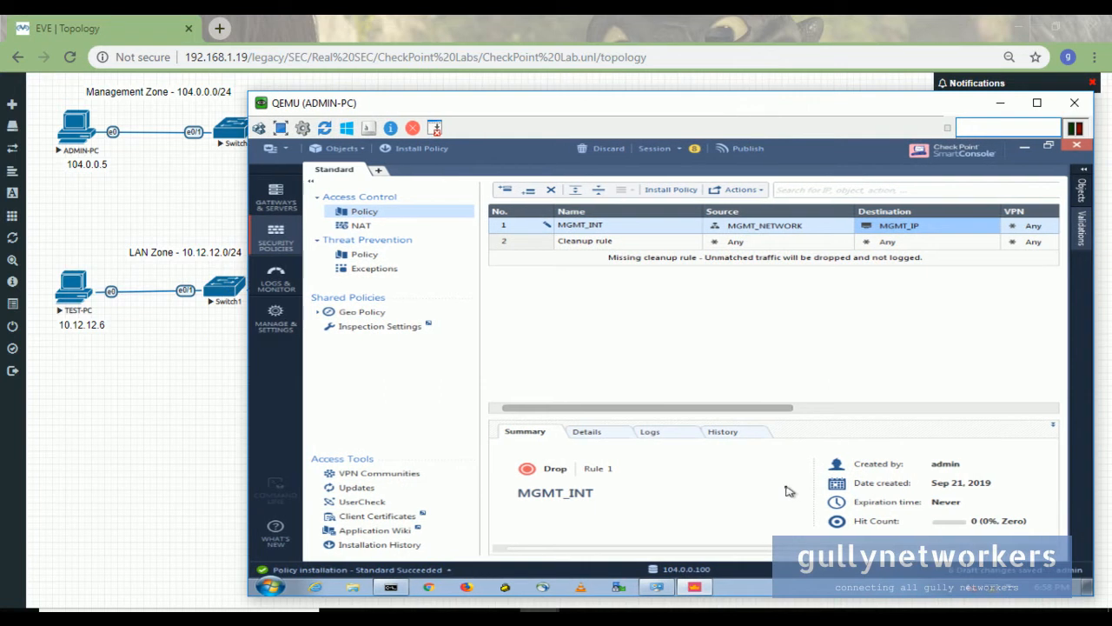
pyautogui.moveTo(770, 412); pyautogui.dragTo(961, 410)
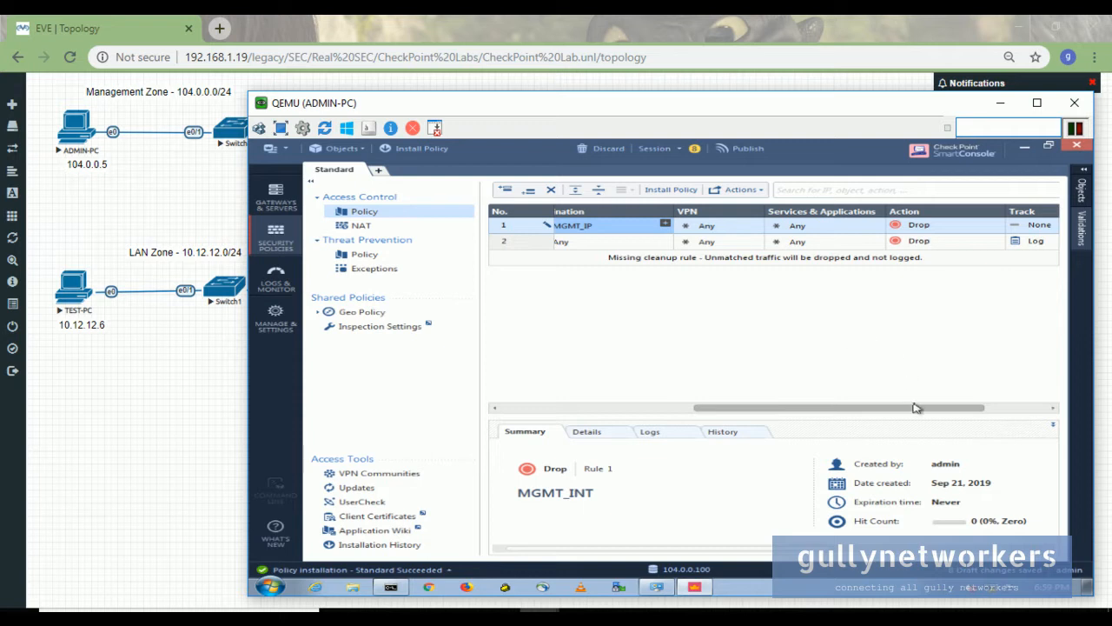
pyautogui.click(1000, 225)
pyautogui.click(999, 233)
# - Set MGMT_INT's Track to Log and its Install On target to CP_Primary_GW
pyautogui.moveTo(876, 405); pyautogui.dragTo(686, 407)
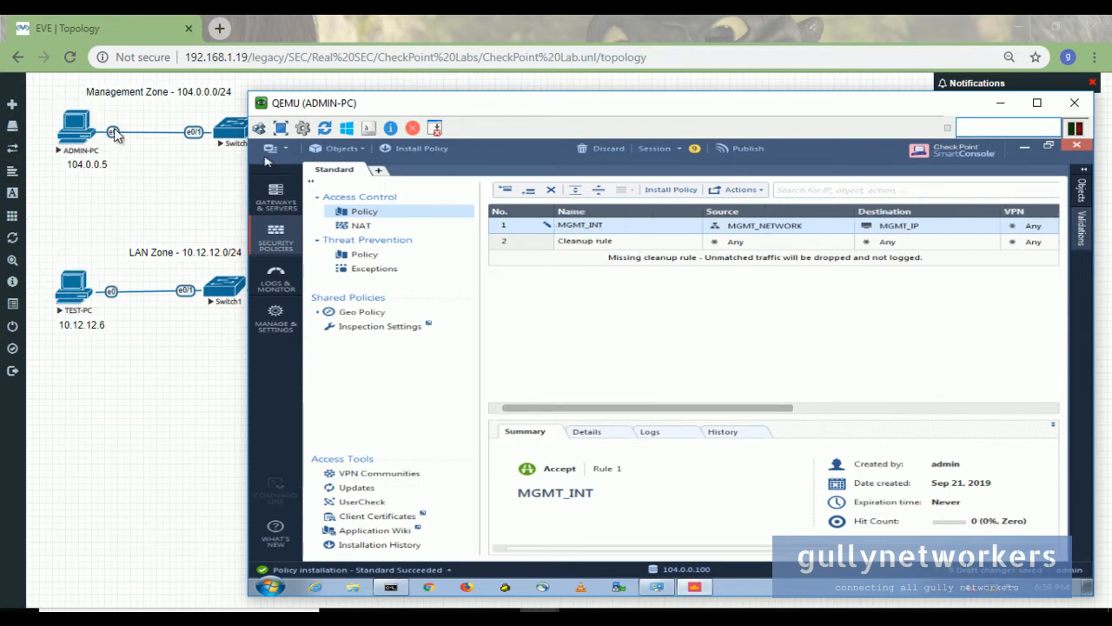
pyautogui.moveTo(418, 105); pyautogui.dragTo(611, 155)
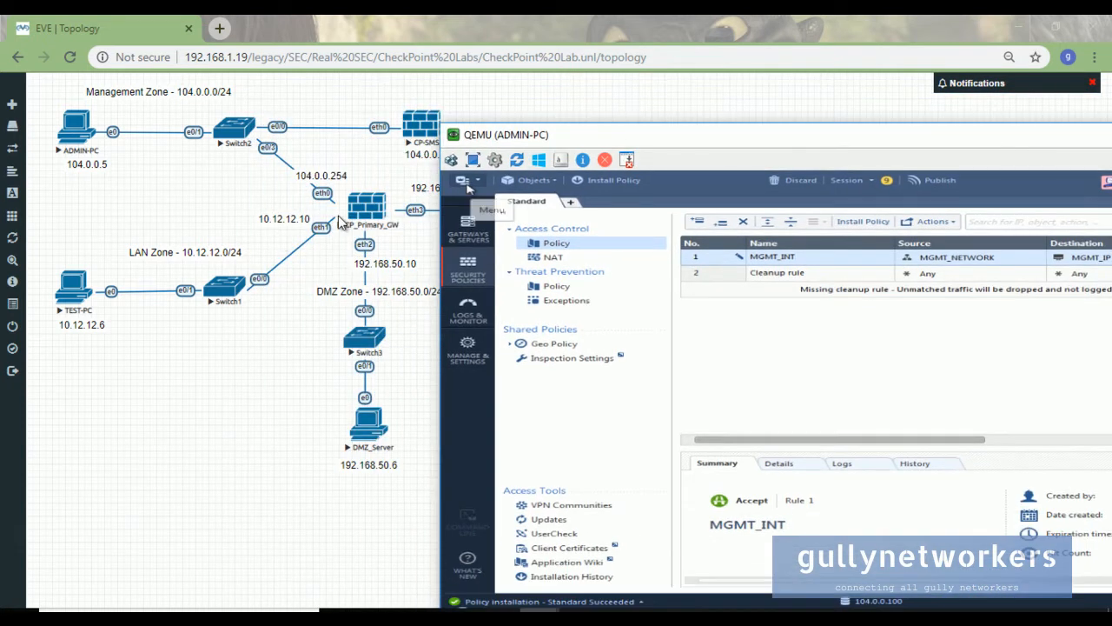
pyautogui.moveTo(944, 144); pyautogui.dragTo(720, 162)
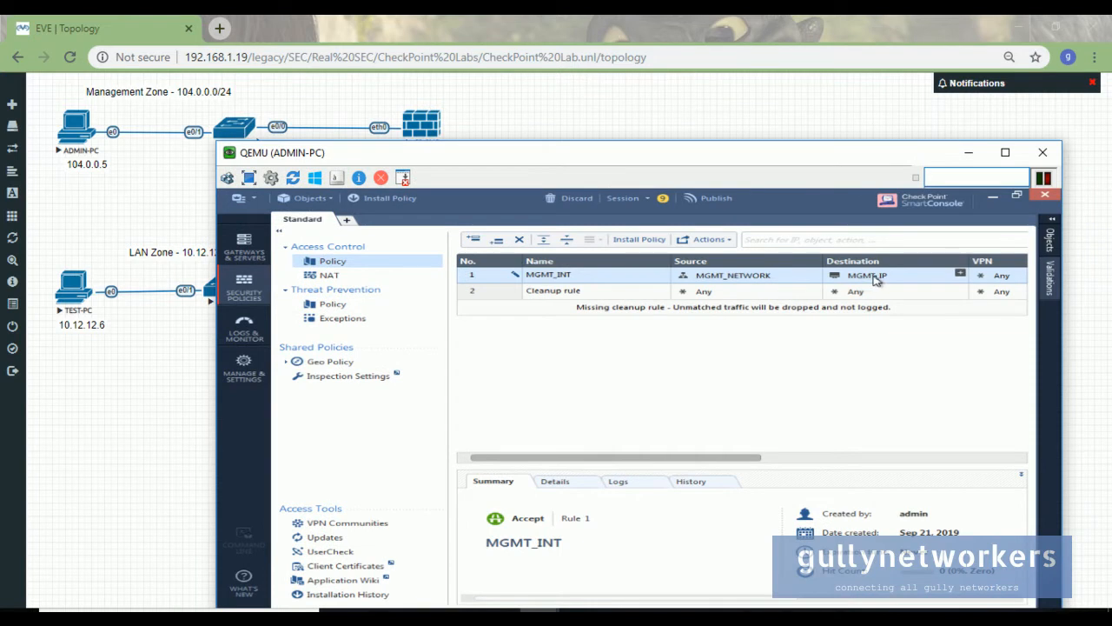
pyautogui.moveTo(880, 281)
pyautogui.moveTo(813, 156); pyautogui.dragTo(741, 159)
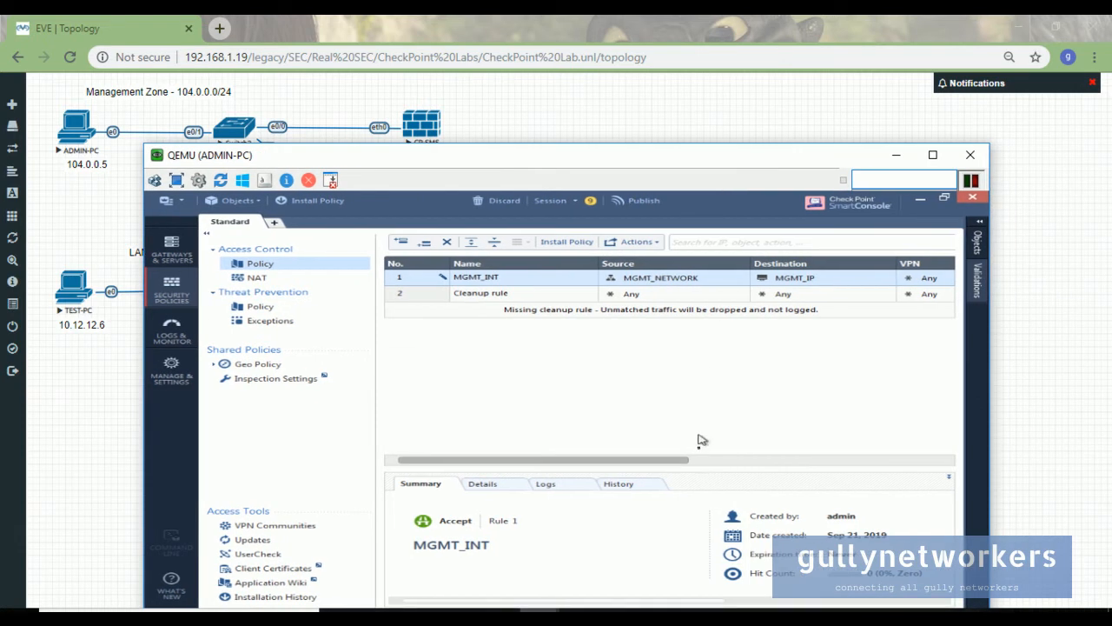
pyautogui.moveTo(689, 463); pyautogui.dragTo(869, 462)
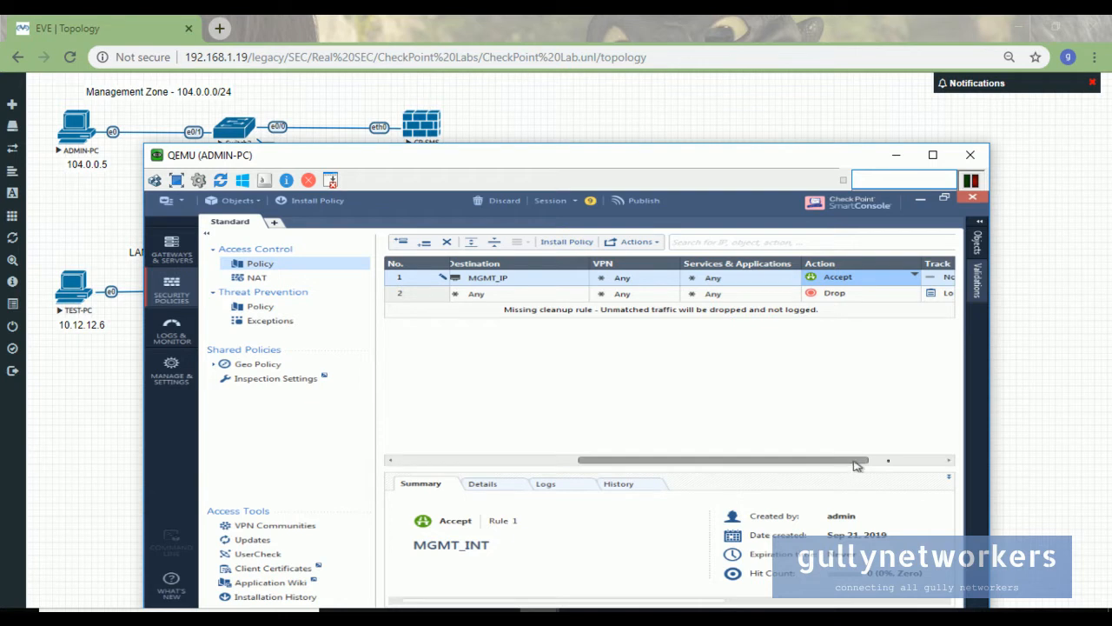
pyautogui.moveTo(850, 467); pyautogui.dragTo(923, 465)
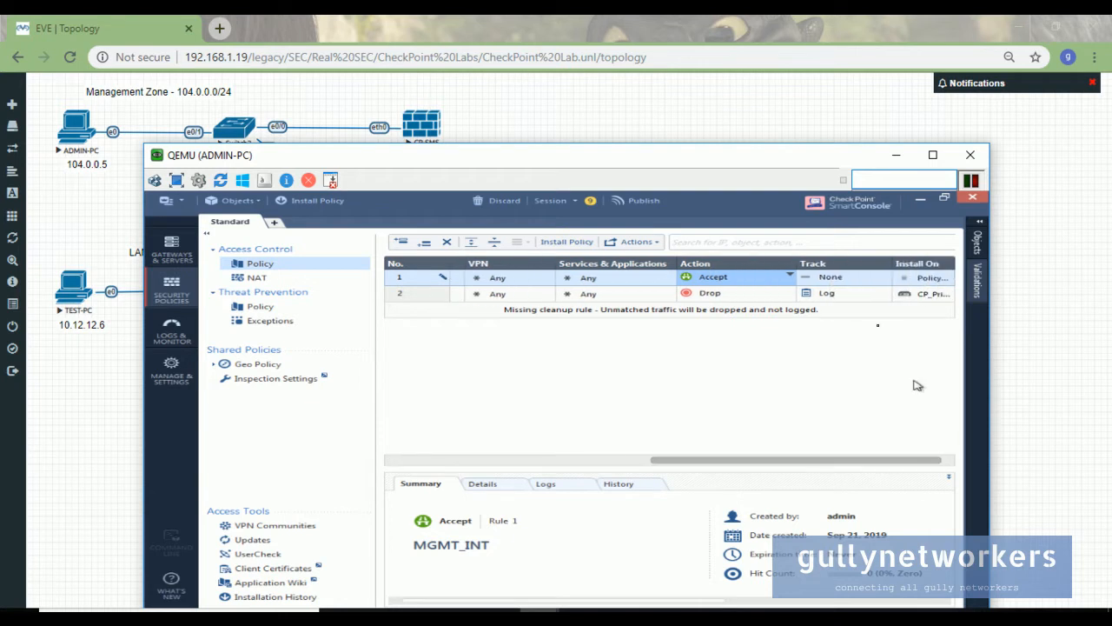
pyautogui.click(883, 278)
pyautogui.click(841, 308)
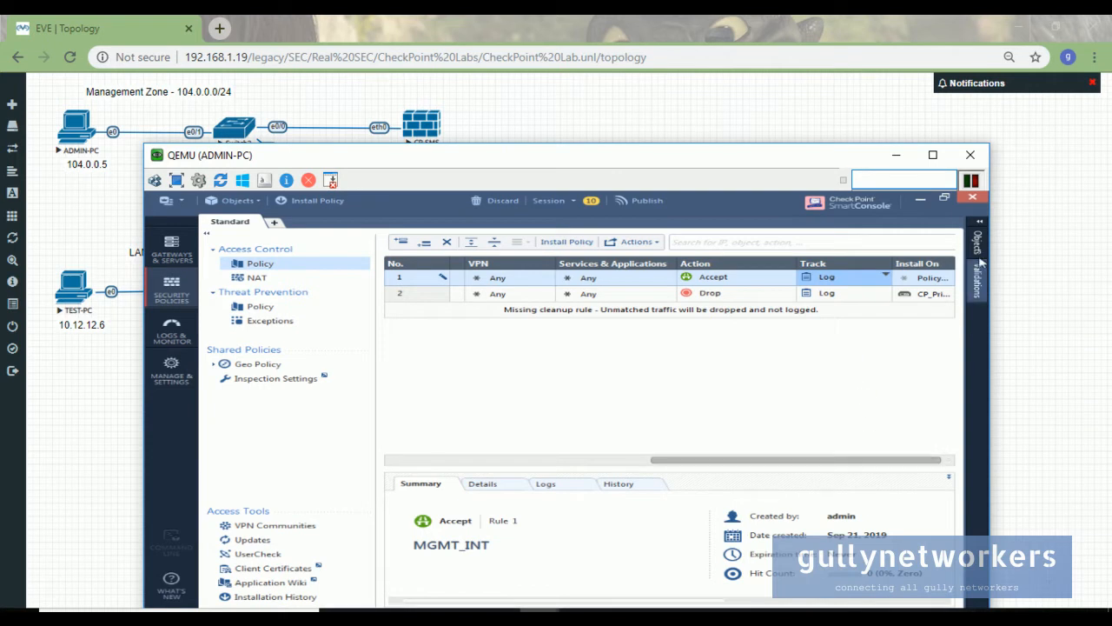
pyautogui.click(948, 277)
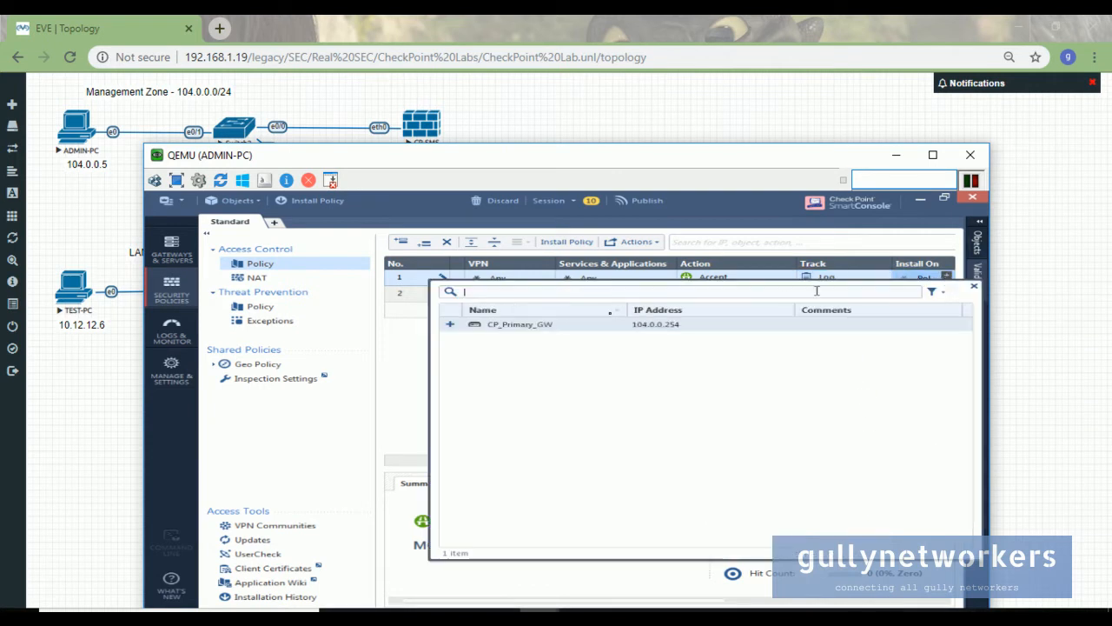
pyautogui.click(587, 330)
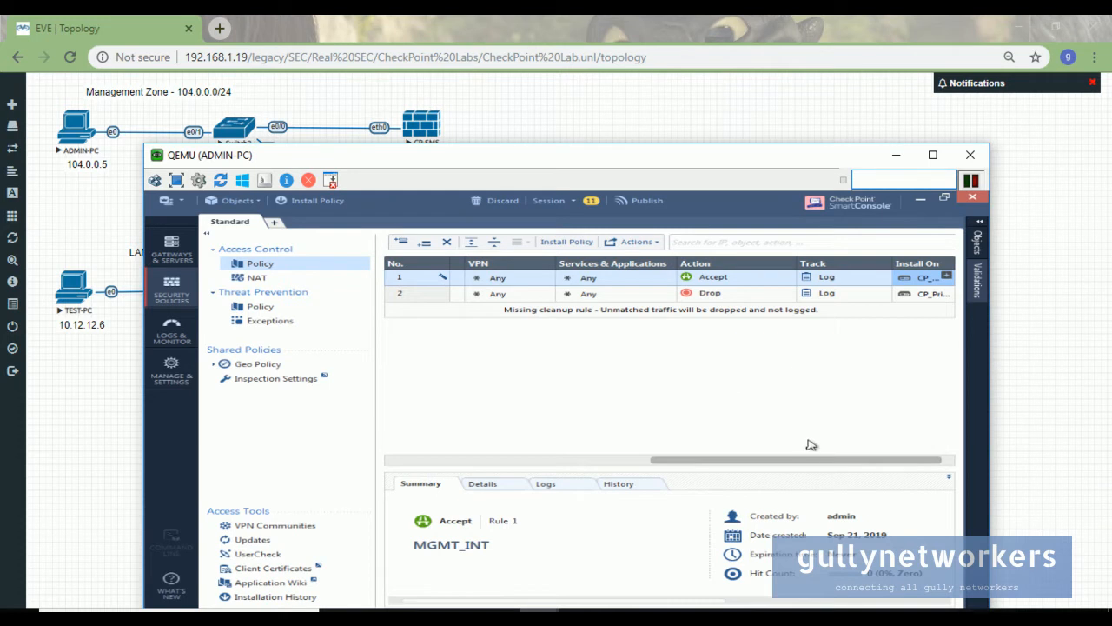
pyautogui.moveTo(809, 460); pyautogui.dragTo(342, 447)
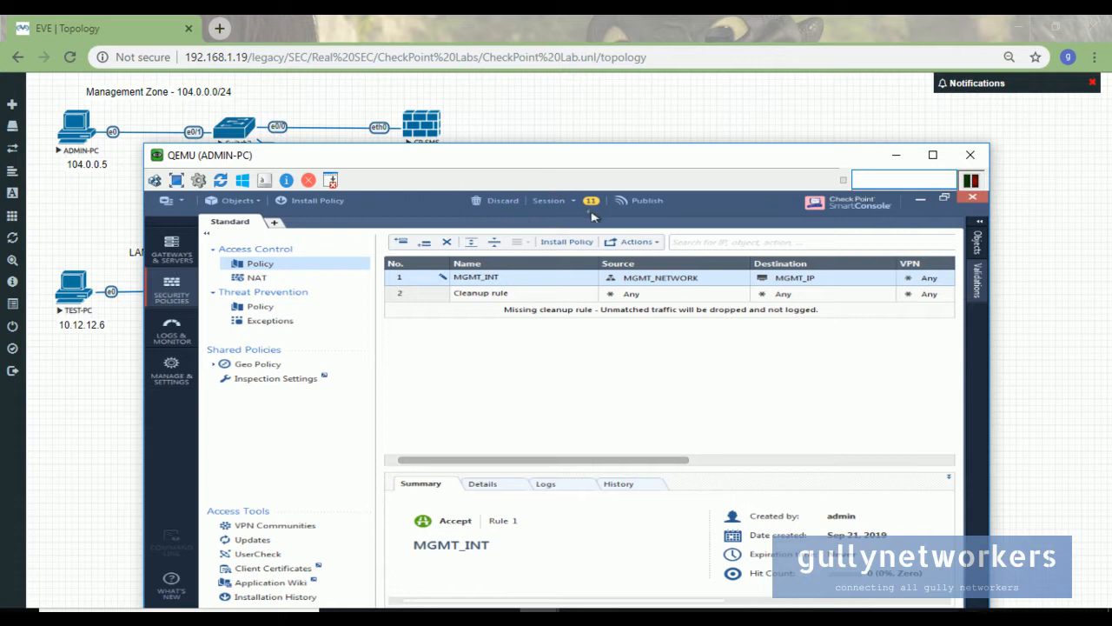
# - Choose Publish & Install for the 11 changes, then install Standard on CP_Primary_GW
pyautogui.click(567, 241)
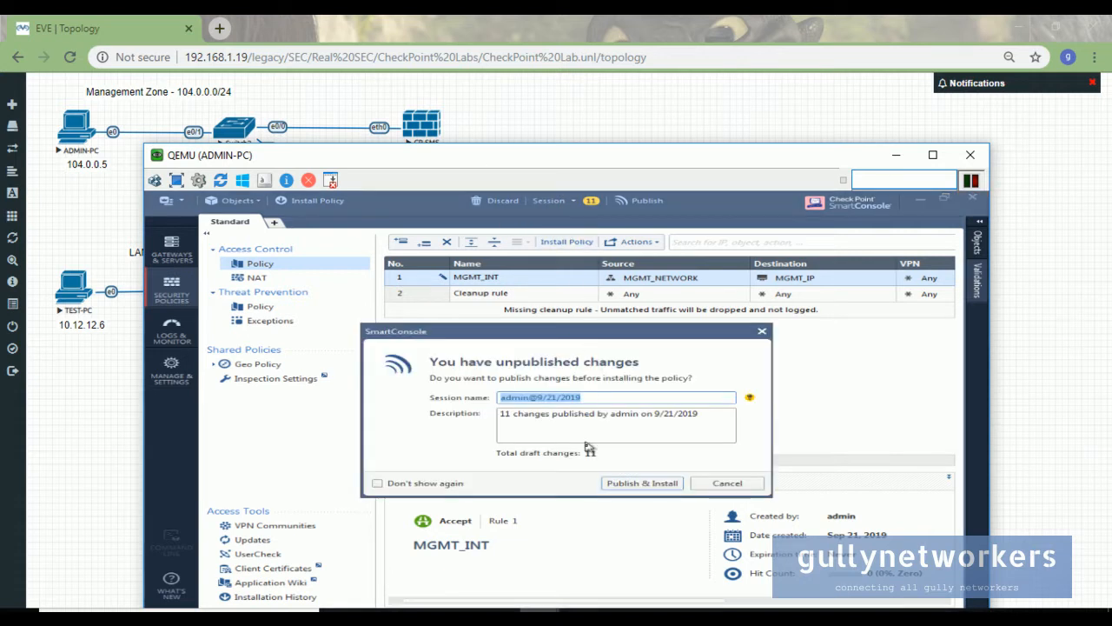
pyautogui.click(645, 492)
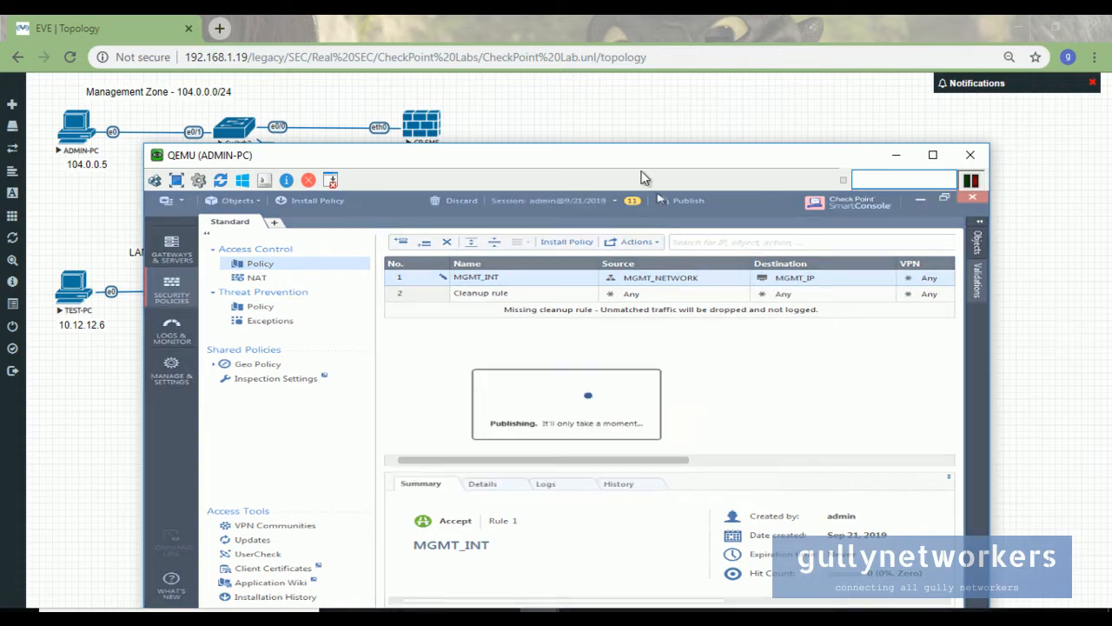
pyautogui.moveTo(627, 161); pyautogui.dragTo(701, 98)
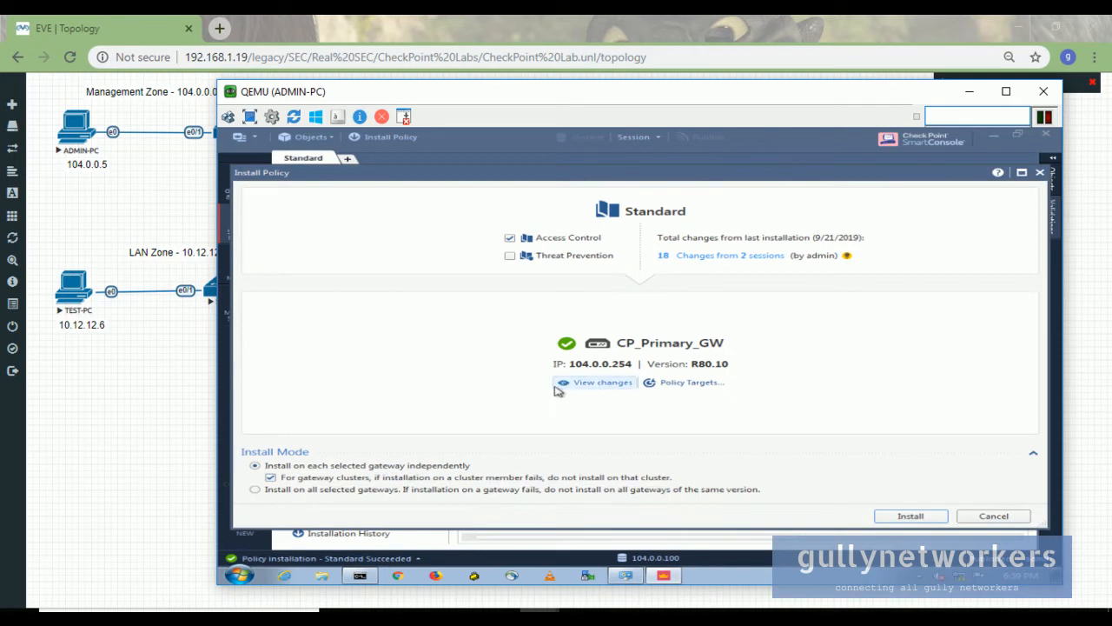
pyautogui.click(910, 516)
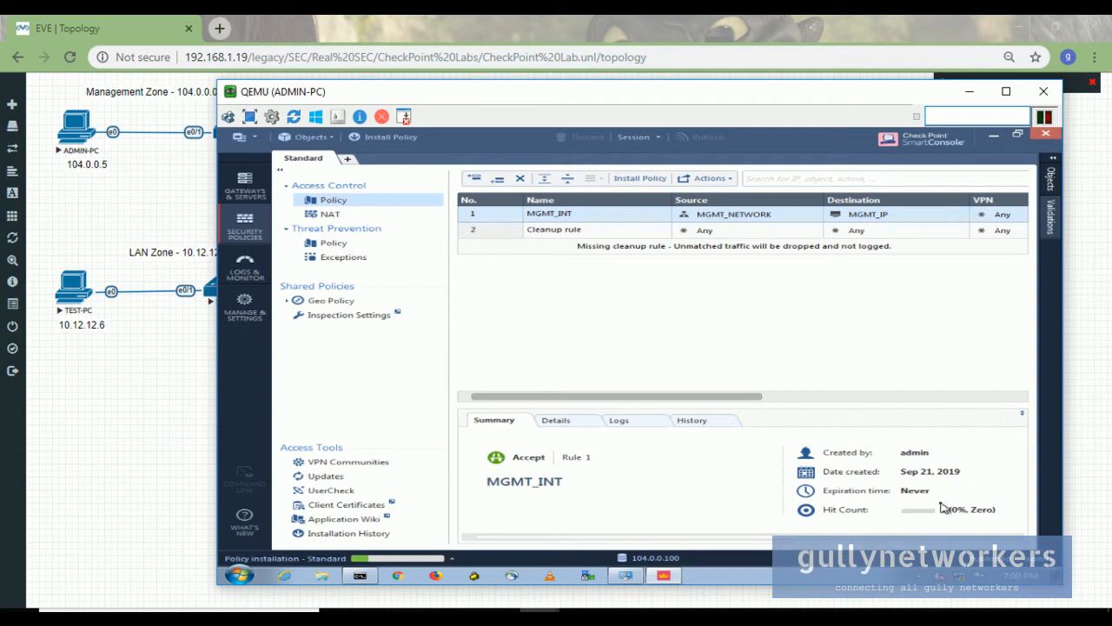
pyautogui.moveTo(662, 576)
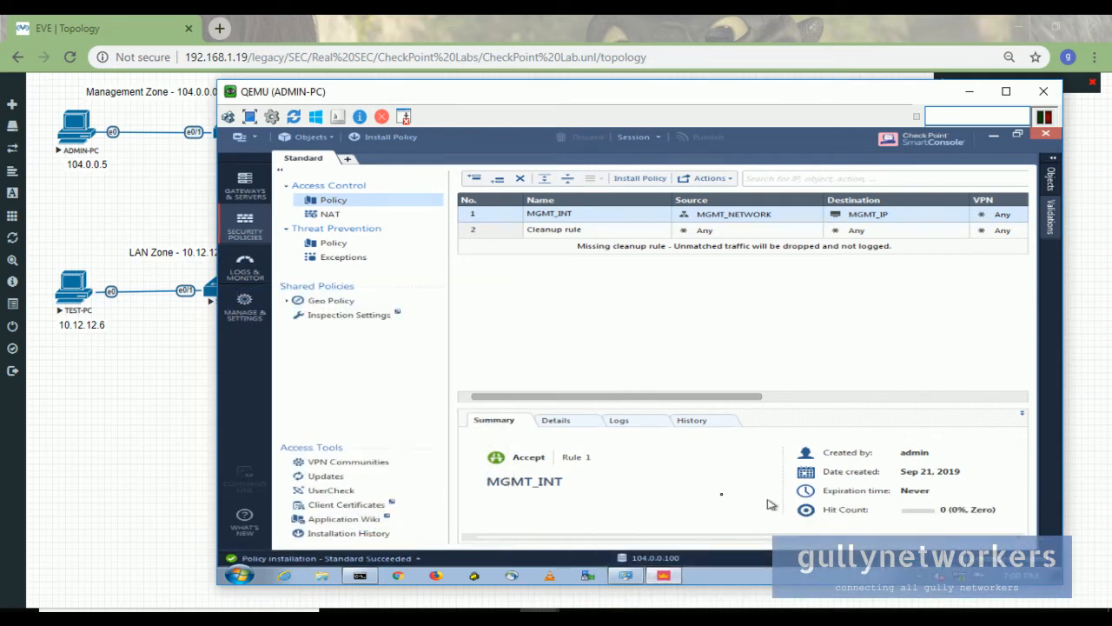
# - Review and close the successful installation's details, then minimize ADMIN-PC to reveal the EVE topology
pyautogui.click(345, 561)
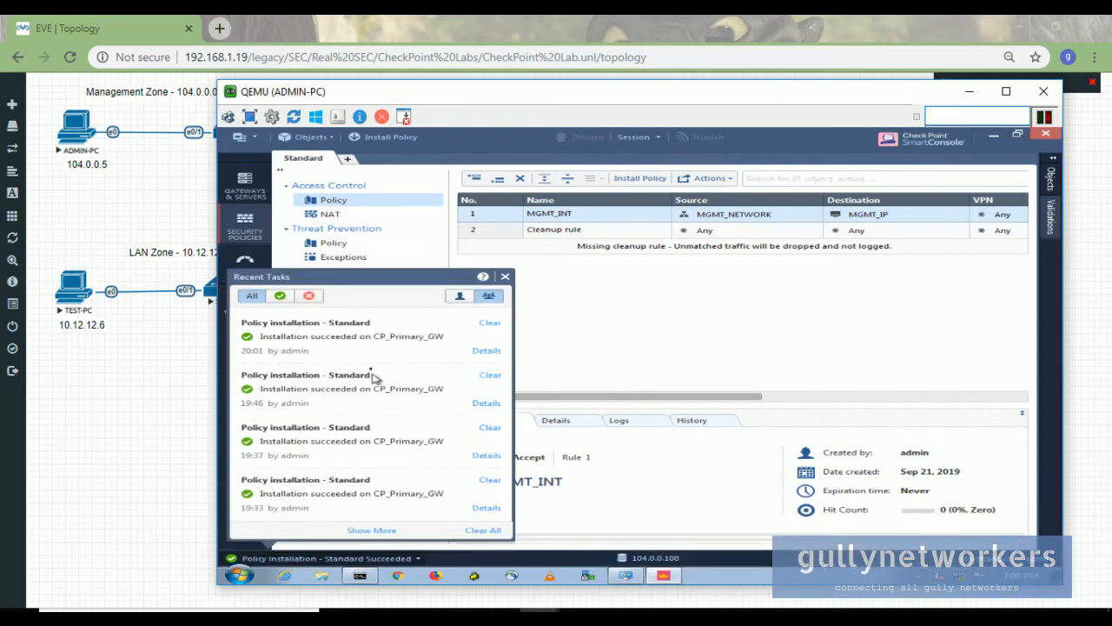
pyautogui.click(480, 352)
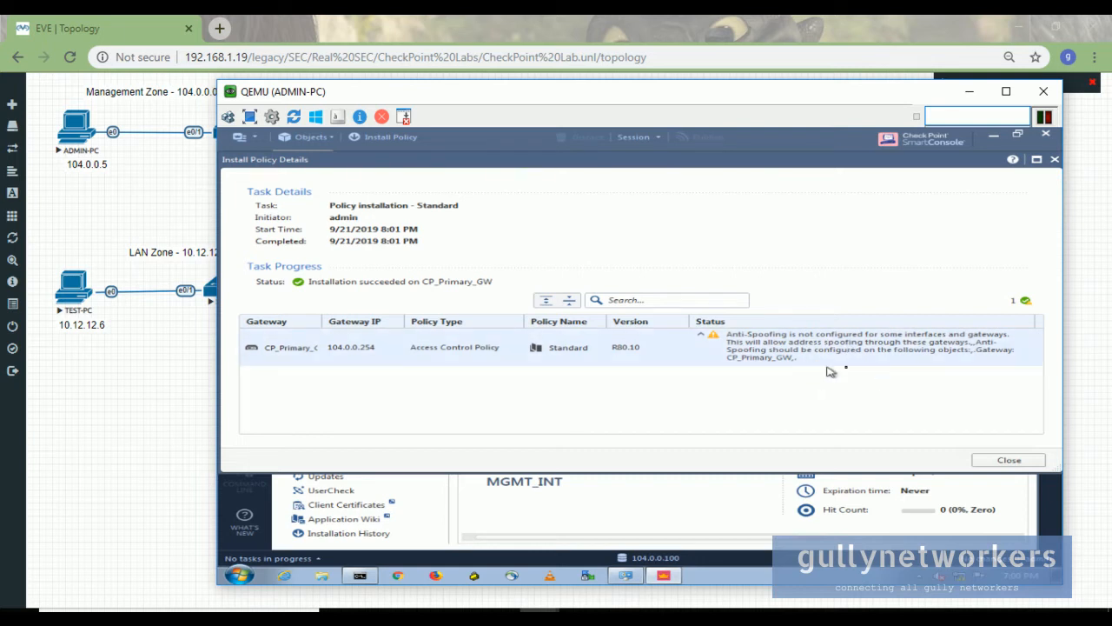
pyautogui.click(1001, 459)
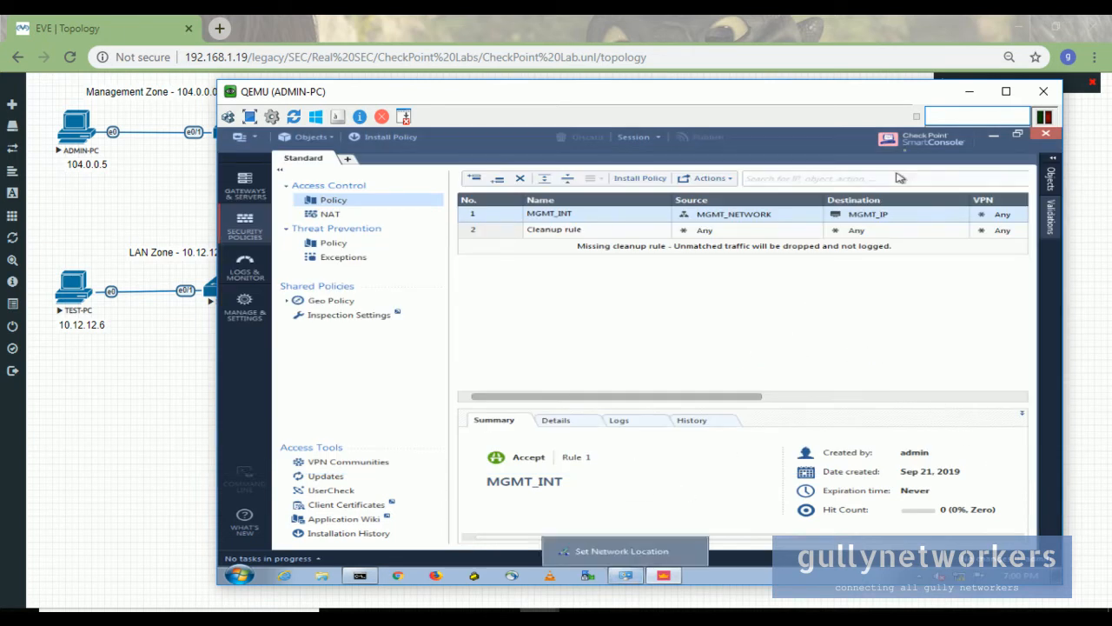
pyautogui.click(970, 91)
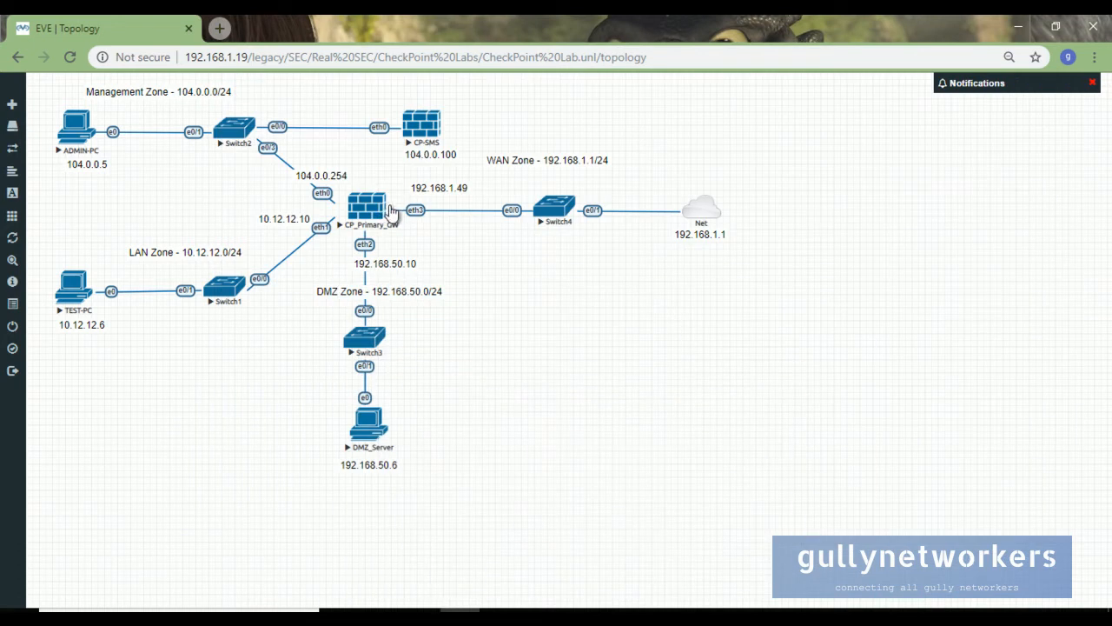
# - Stop the running ping in the CP_Primary_GW console and clear the screen
pyautogui.moveTo(538, 609)
pyautogui.moveTo(503, 545)
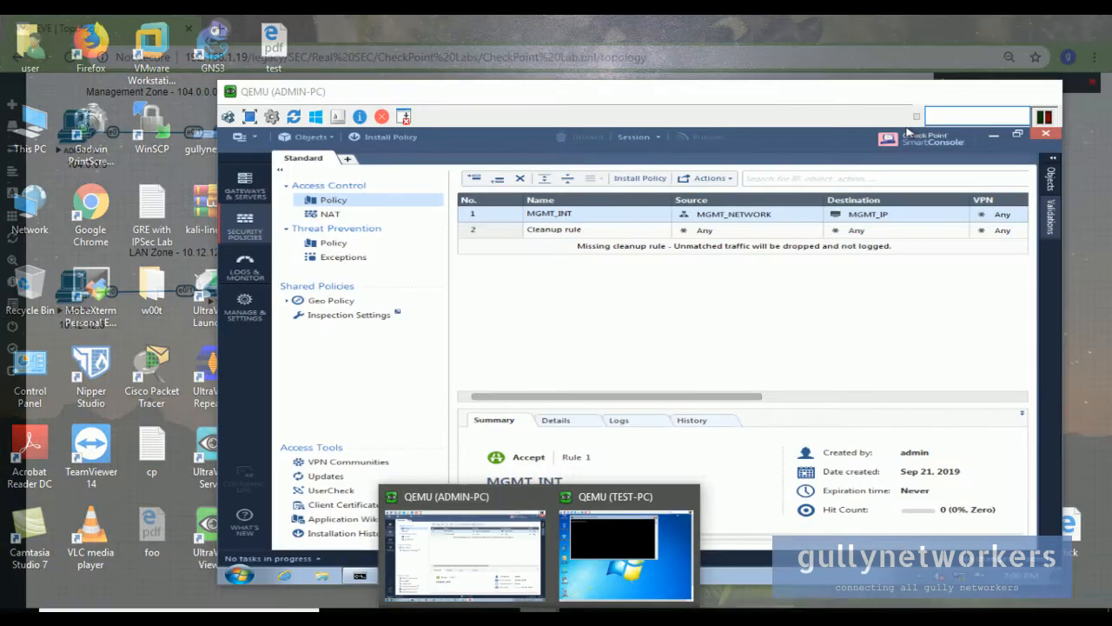
pyautogui.moveTo(339, 613)
pyautogui.click(368, 565)
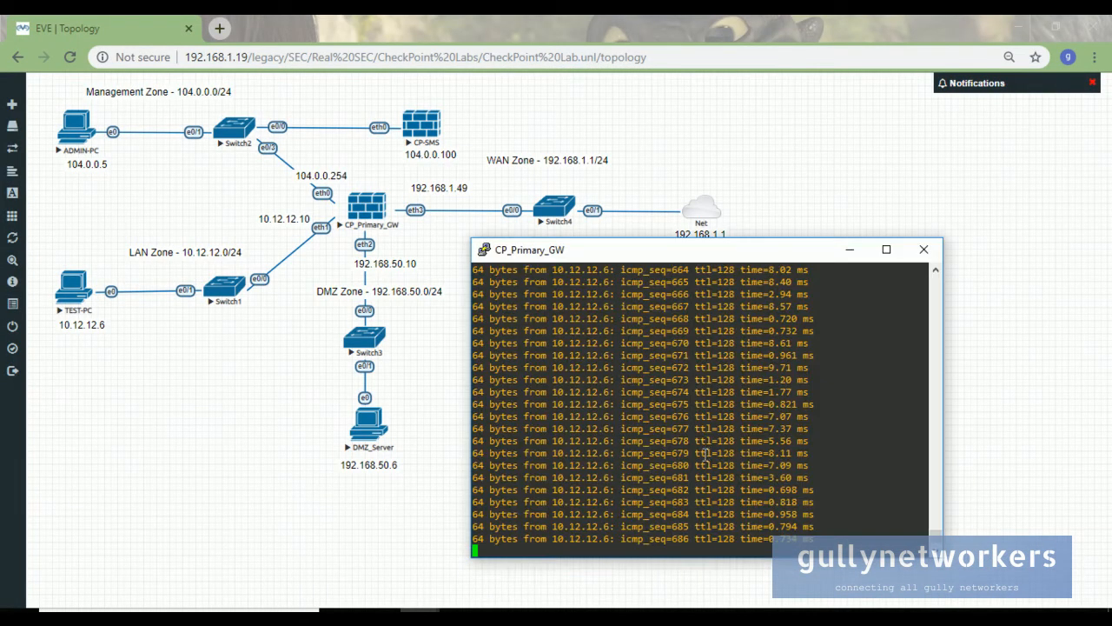
pyautogui.hotkey('ctrl', 'c')
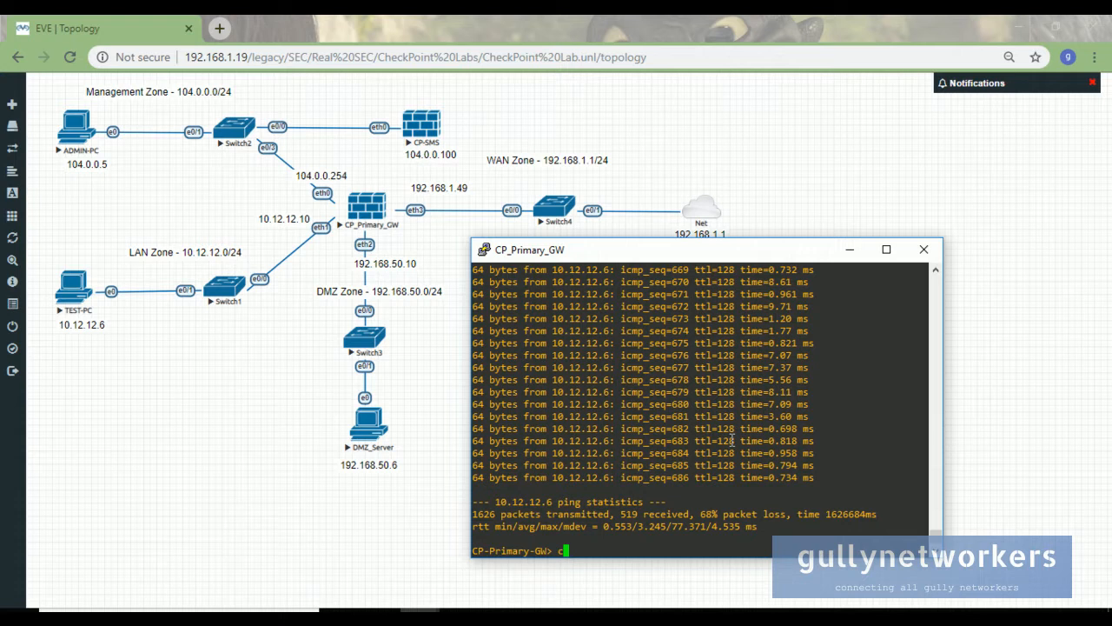
pyautogui.write('clear')
pyautogui.press('Return')
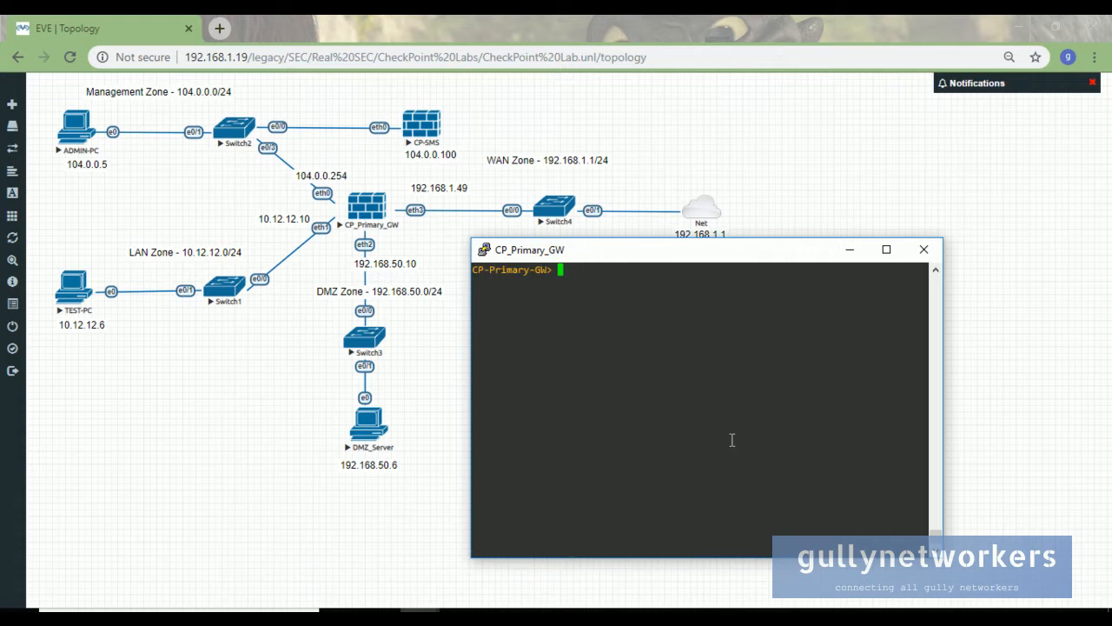
# - Ping TEST-PC at 10.12.12.6 and stop it, showing 100% packet loss
pyautogui.write('ping 10.12.12.6')
pyautogui.press('Return')
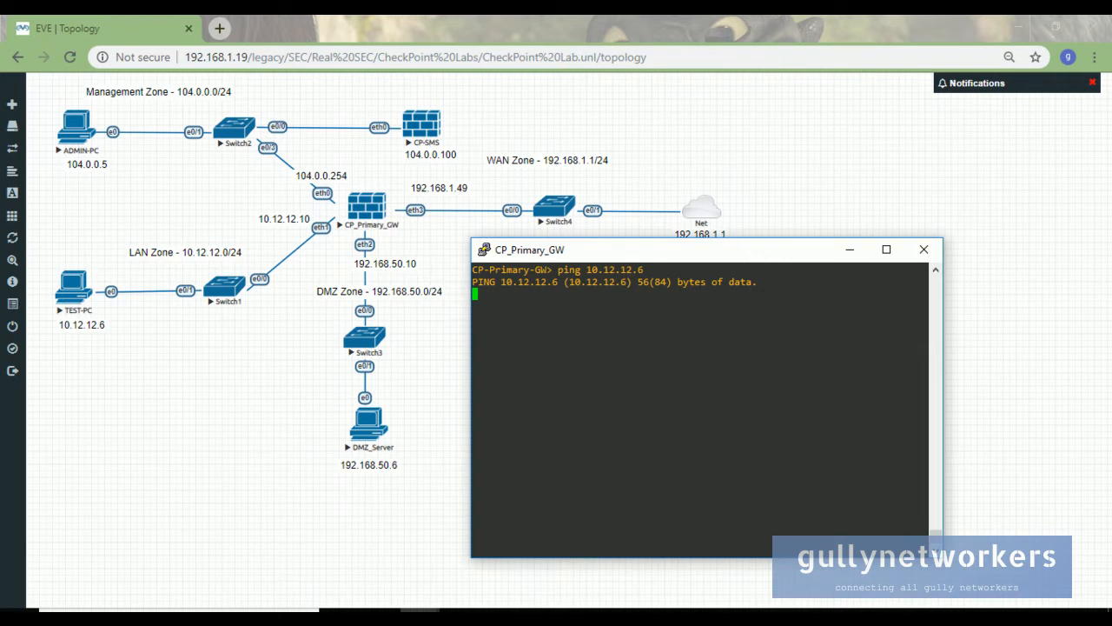
pyautogui.hotkey('ctrl', 'c')
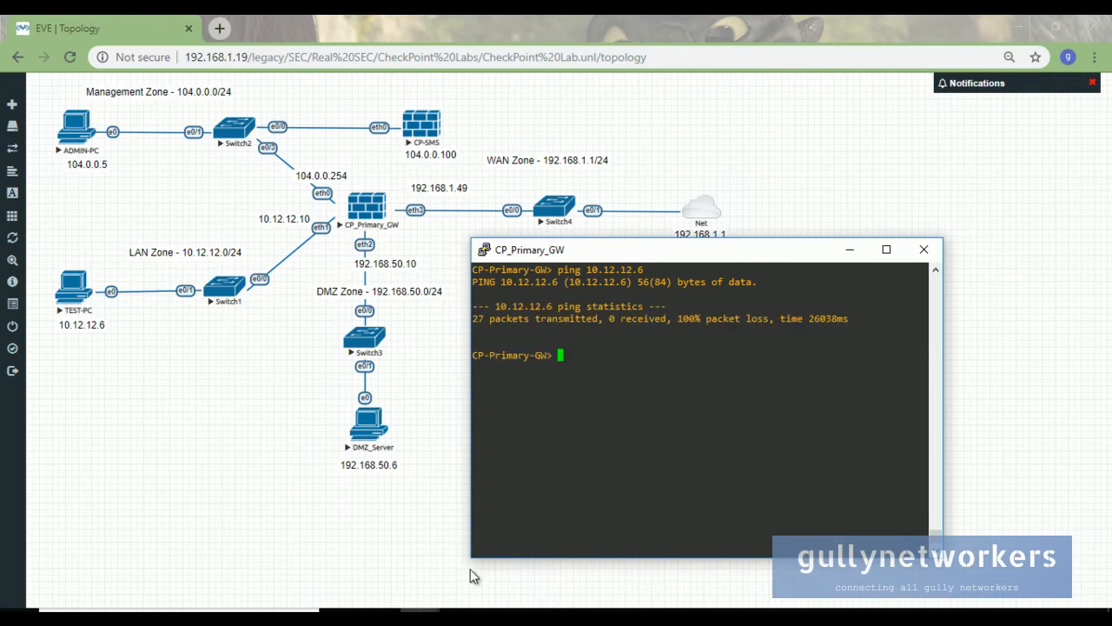
pyautogui.moveTo(420, 610)
# - Insert a new rule below MGMT_INT and name it LAN_WAN
pyautogui.moveTo(481, 605)
pyautogui.click(504, 563)
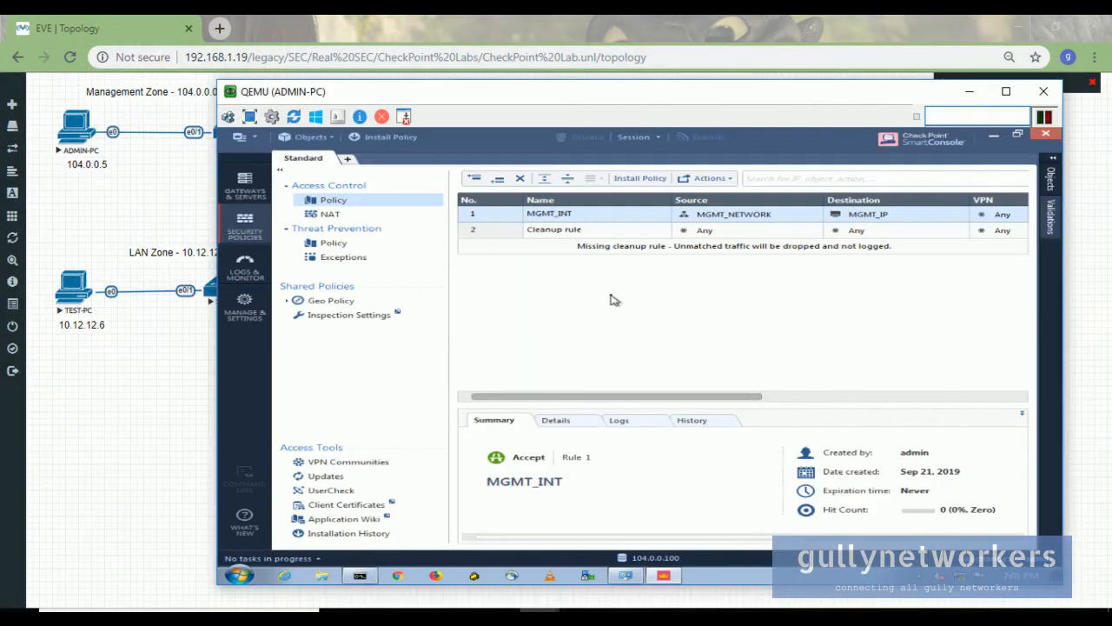
pyautogui.click(498, 179)
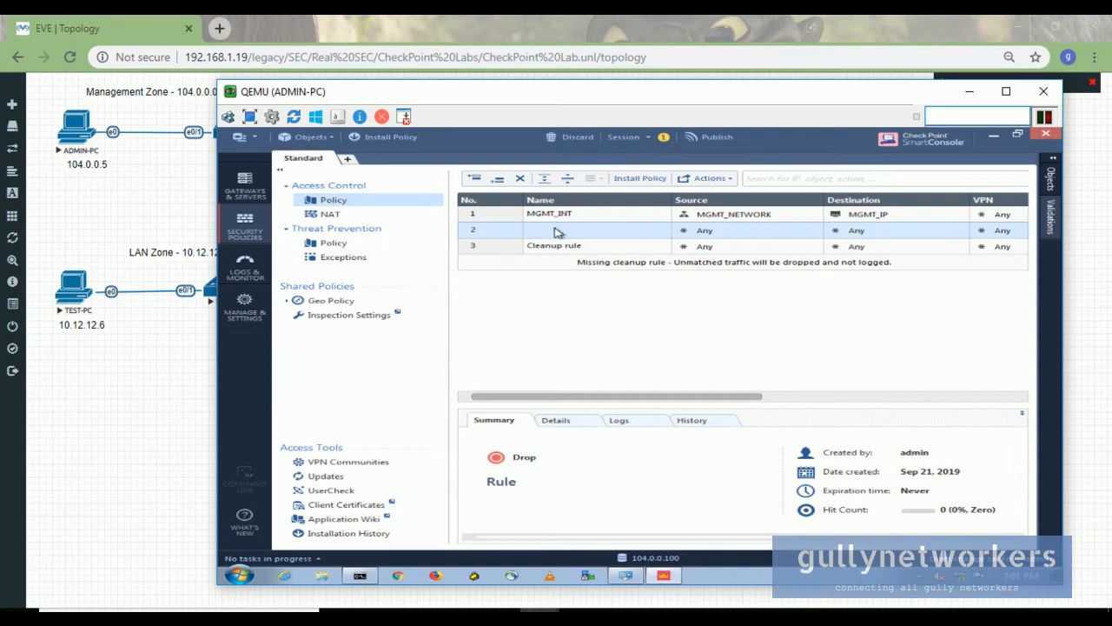
pyautogui.click(556, 229)
pyautogui.write('LAN_WAN')
pyautogui.press('Return')
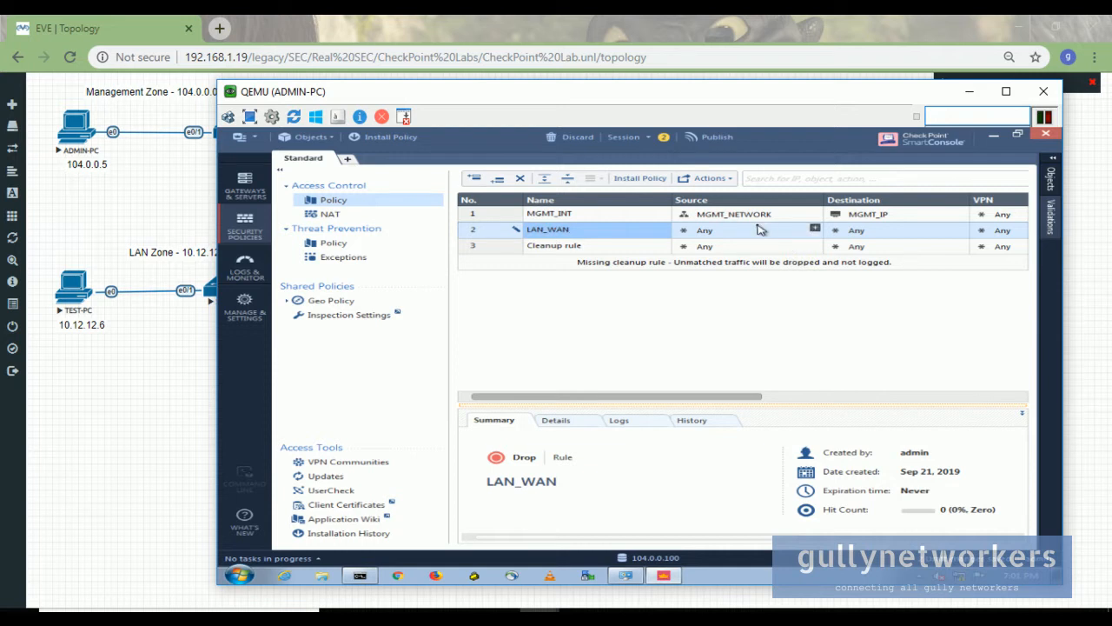
# - Create network LAN_SUBNET (10.12.12.0/255.255.255.0) as the rule's source, keeping it despite duplicate warnings
pyautogui.click(814, 228)
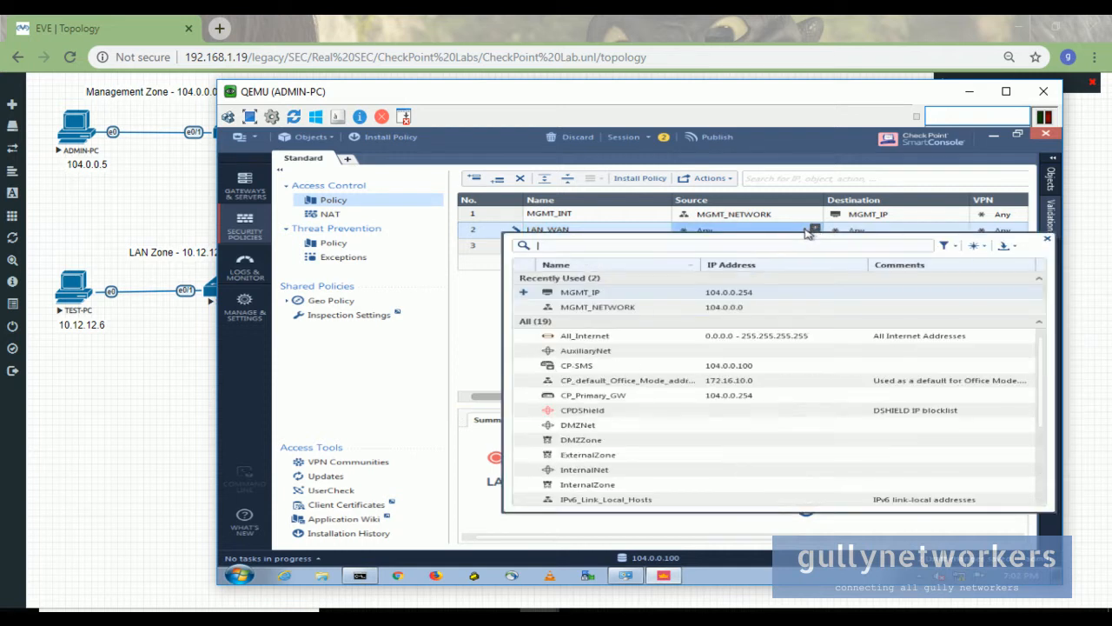
pyautogui.click(975, 246)
pyautogui.click(975, 274)
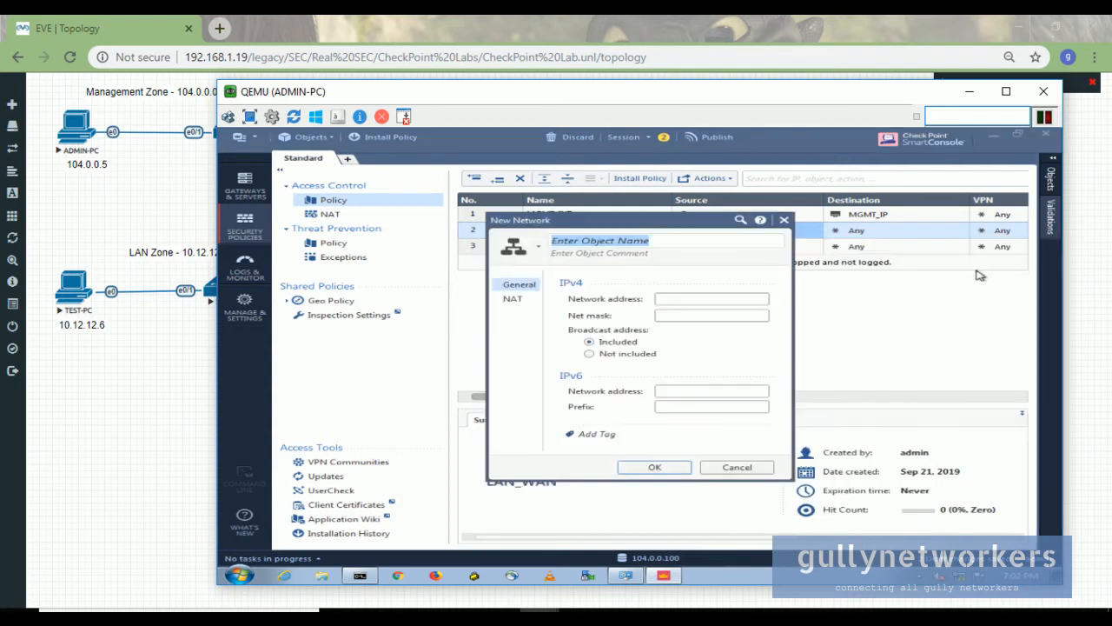
pyautogui.write('LAN_SUBNET')
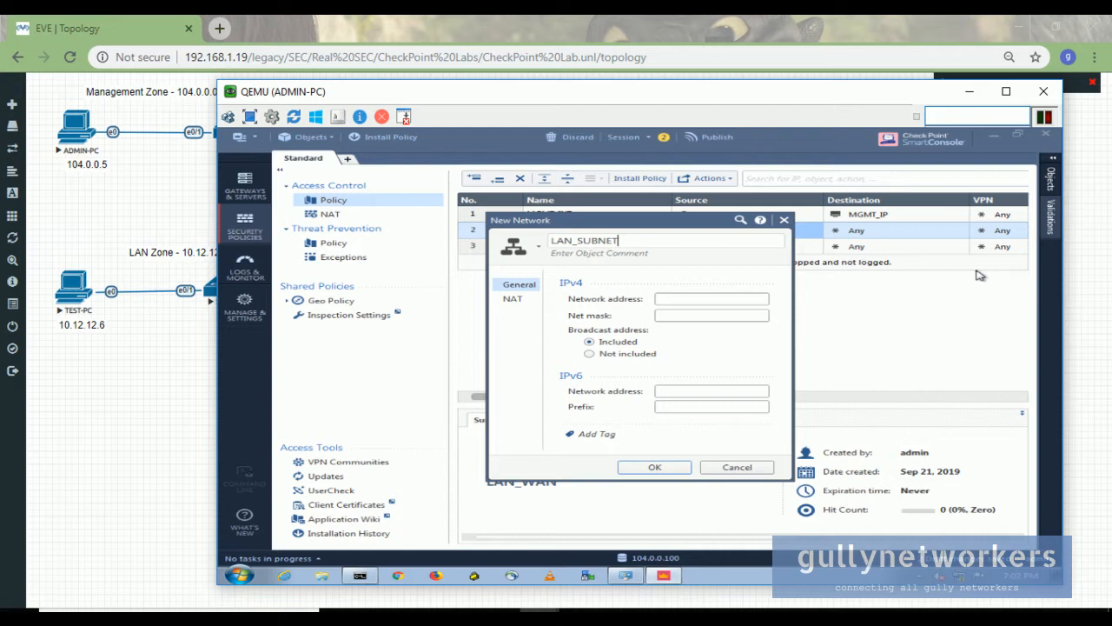
pyautogui.press('Tab')
pyautogui.click(668, 298)
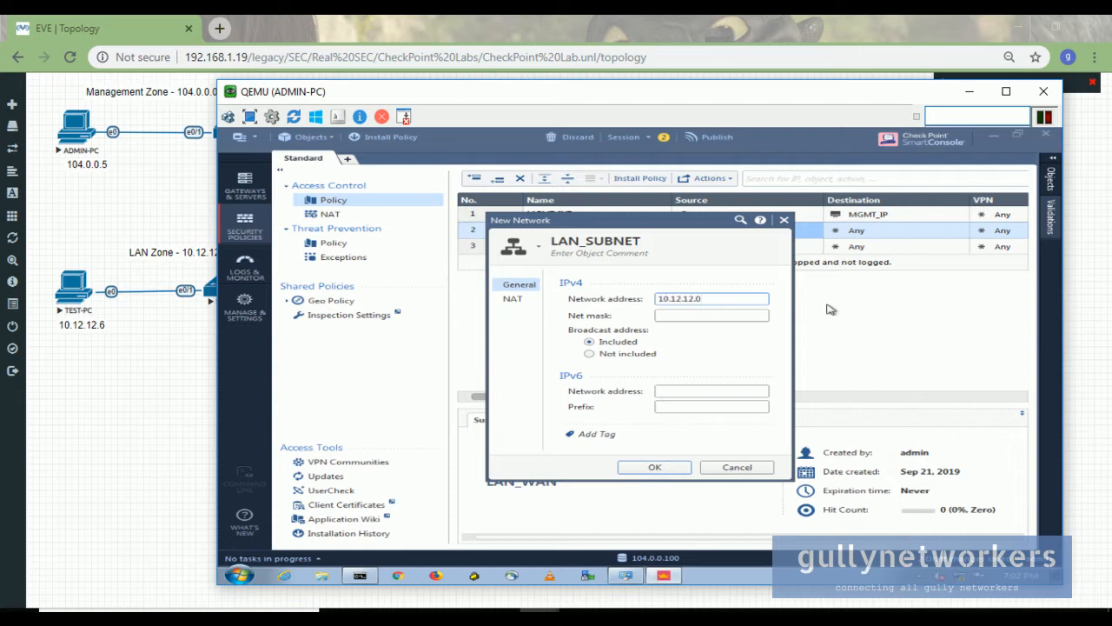
pyautogui.moveTo(407, 99); pyautogui.dragTo(591, 99)
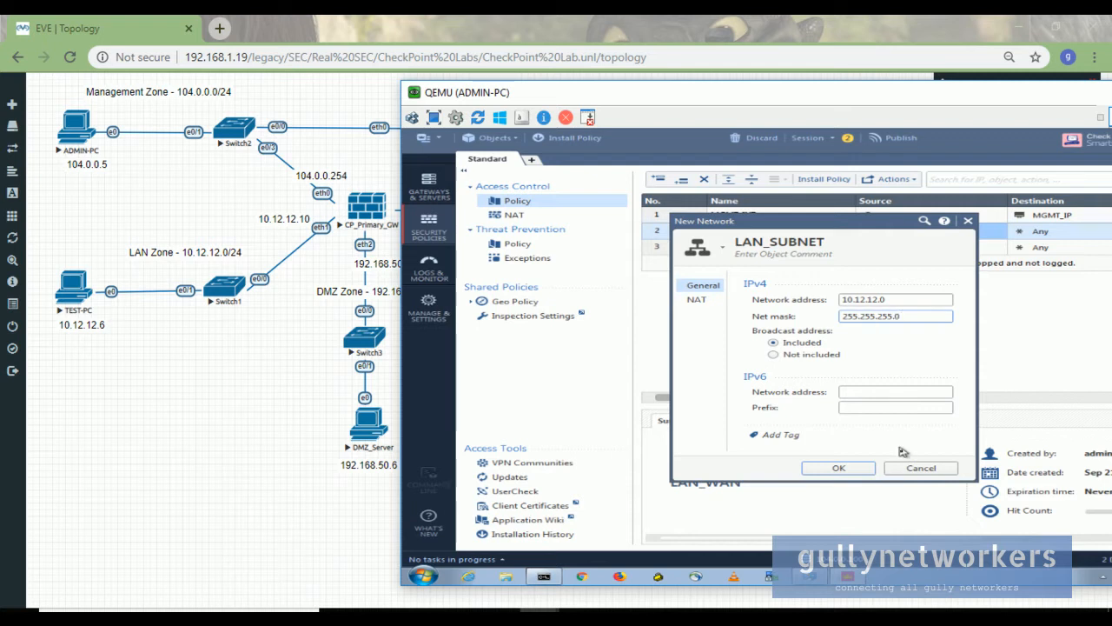
pyautogui.click(856, 468)
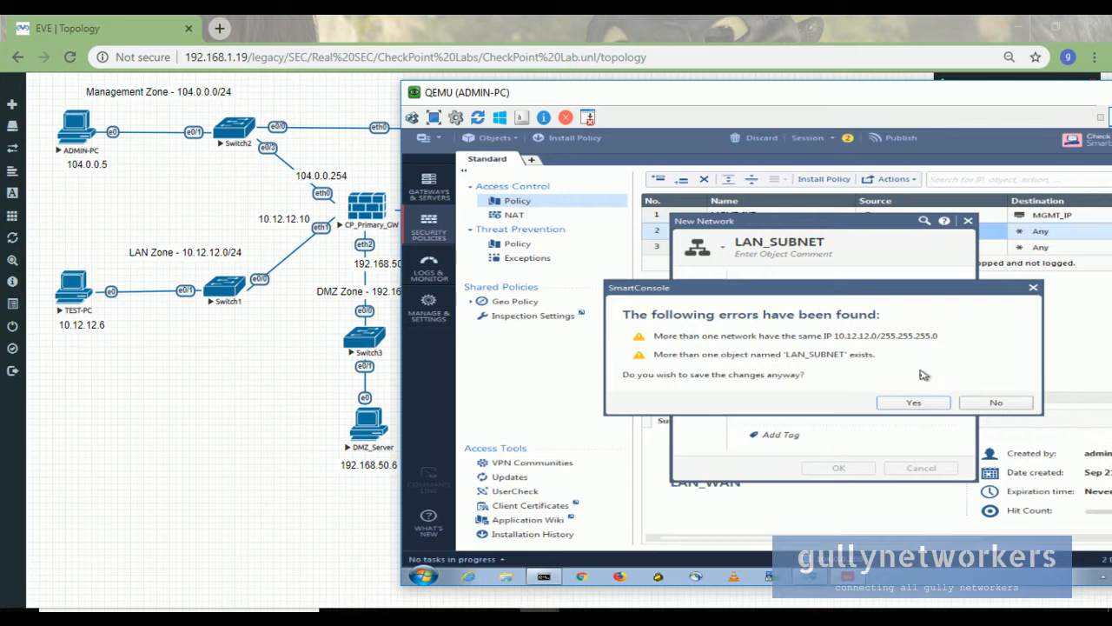
pyautogui.click(924, 403)
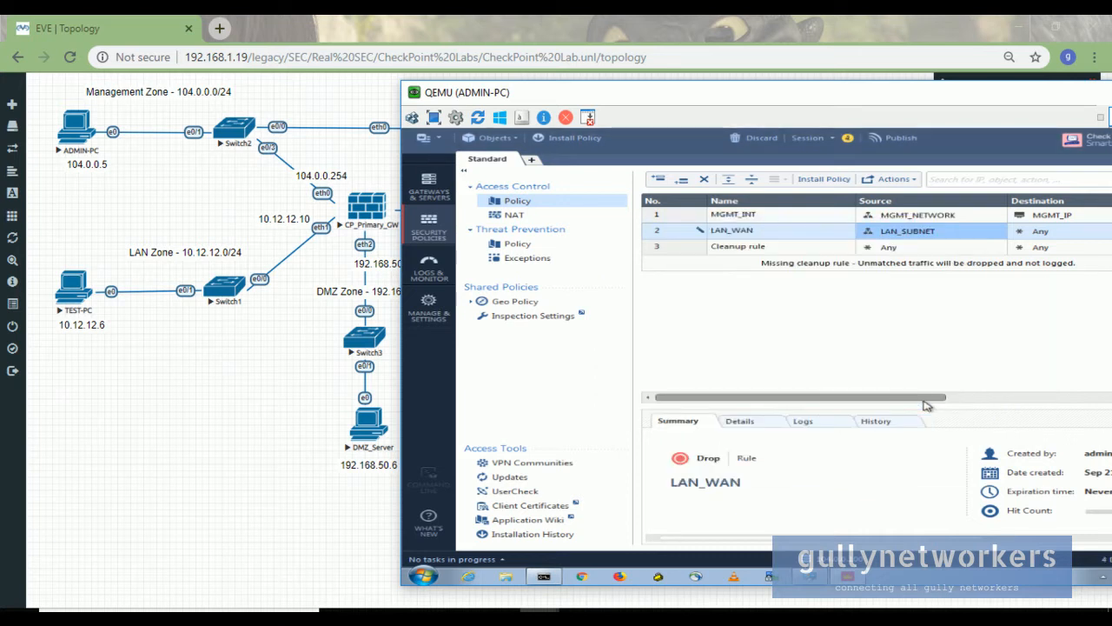
# - Leave LAN_WAN's destination as Any and set its action to Accept
pyautogui.moveTo(987, 96); pyautogui.dragTo(787, 171)
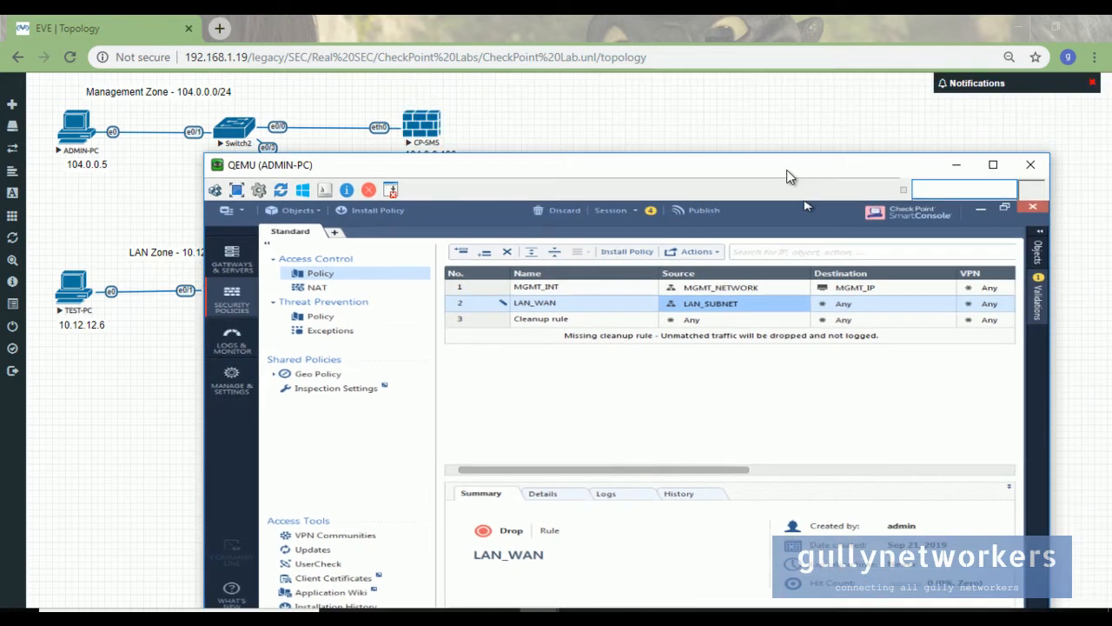
pyautogui.click(947, 303)
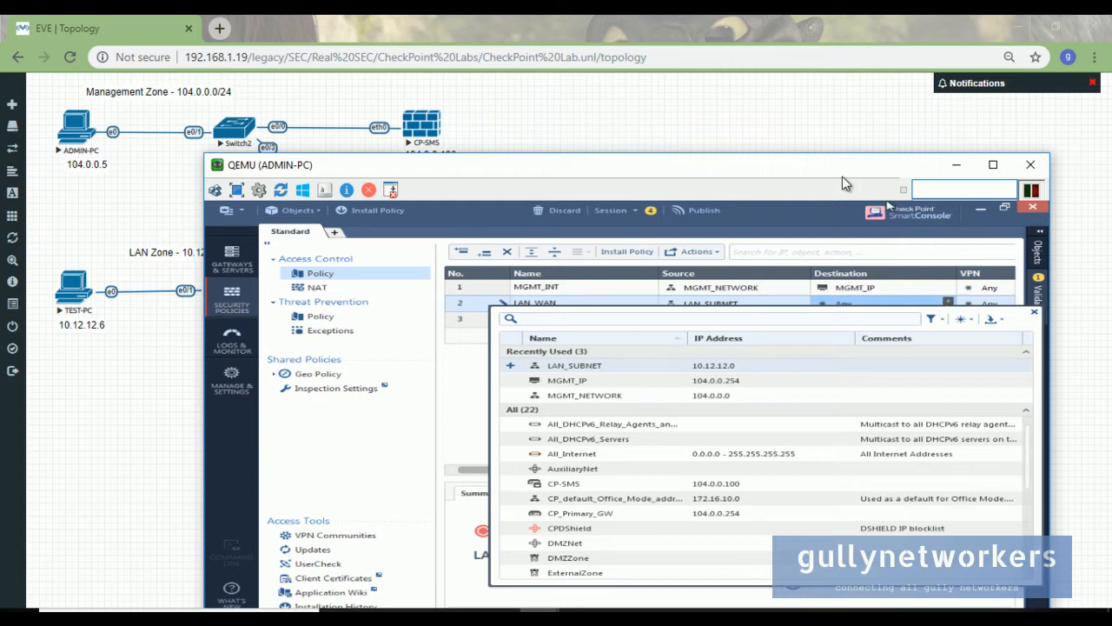
pyautogui.click(1033, 314)
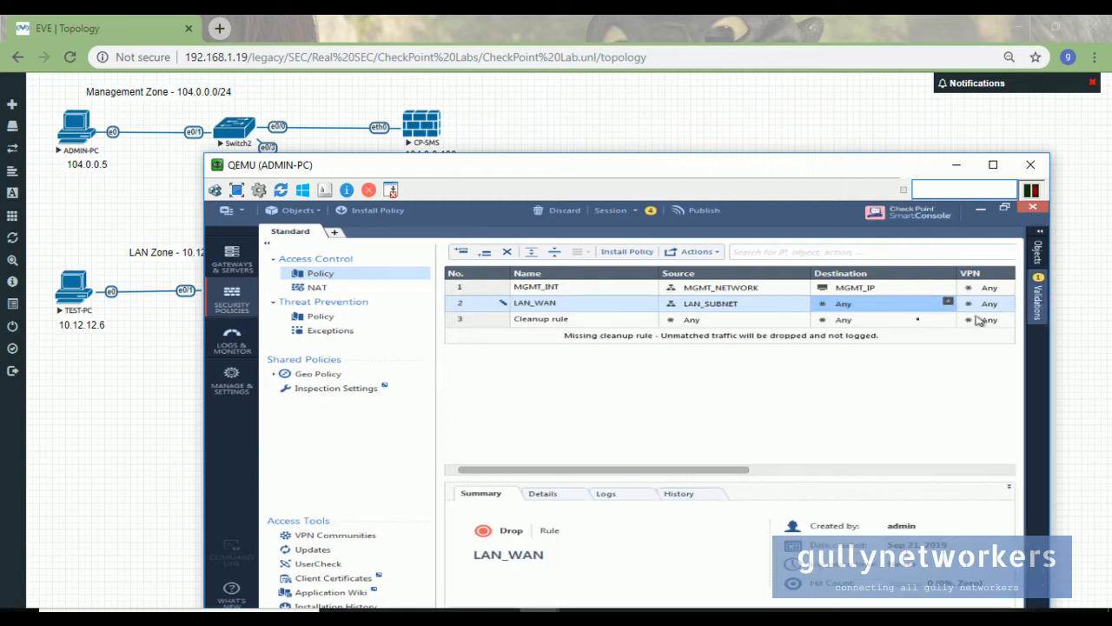
pyautogui.moveTo(728, 470); pyautogui.dragTo(922, 473)
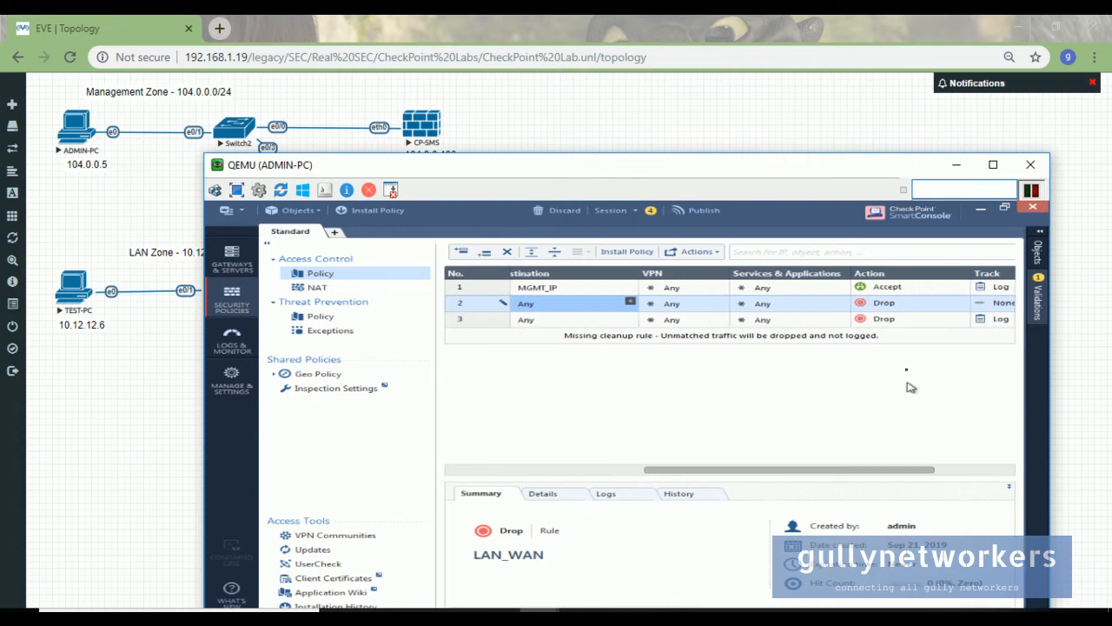
pyautogui.click(964, 301)
pyautogui.click(940, 315)
# - Set LAN_WAN's tracking to Log and install it only on CP_Primary_GW
pyautogui.moveTo(867, 479); pyautogui.dragTo(938, 477)
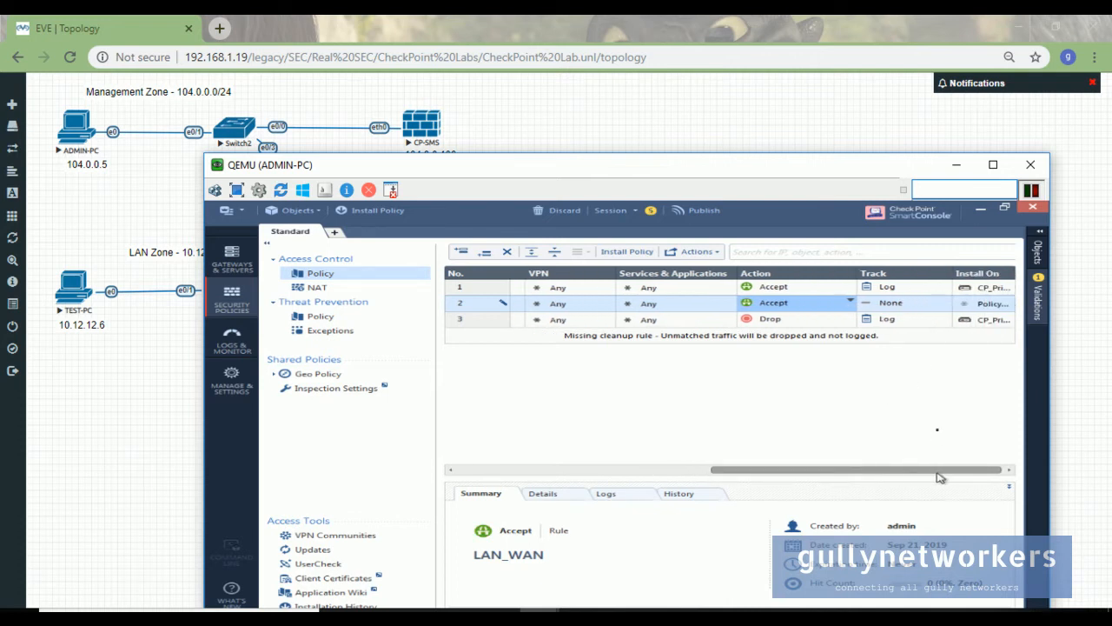
pyautogui.click(946, 303)
pyautogui.click(952, 327)
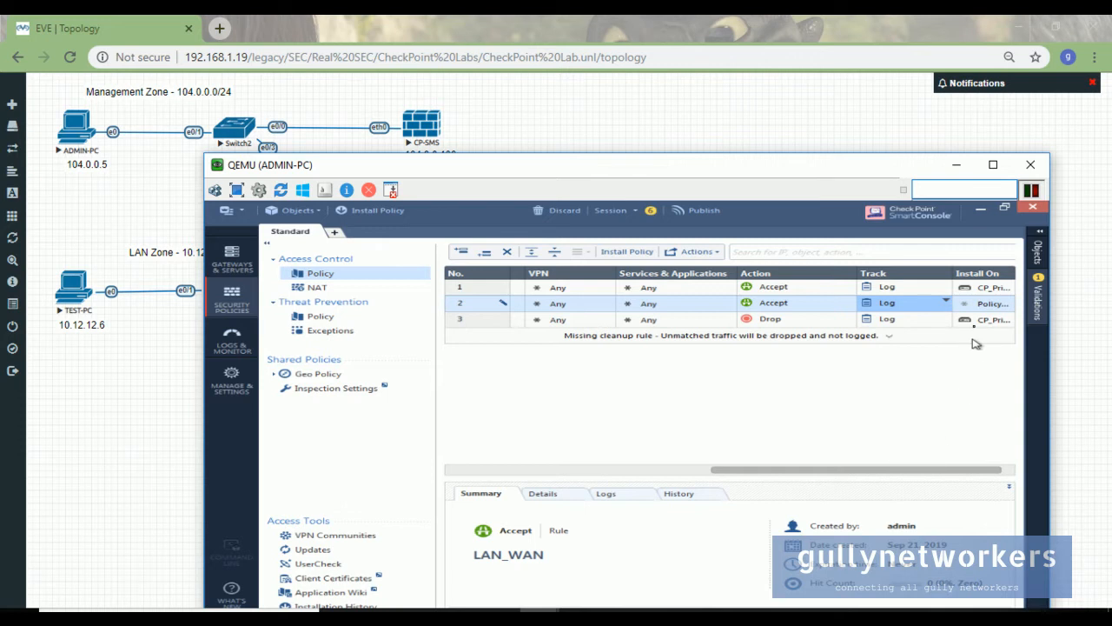
pyautogui.click(1008, 303)
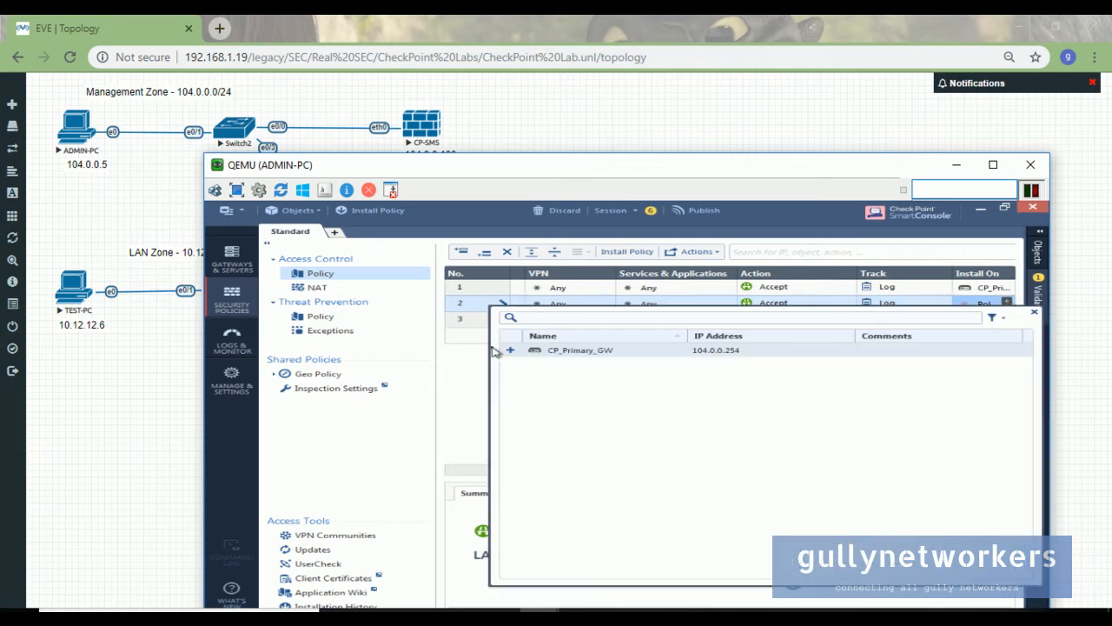
pyautogui.click(598, 351)
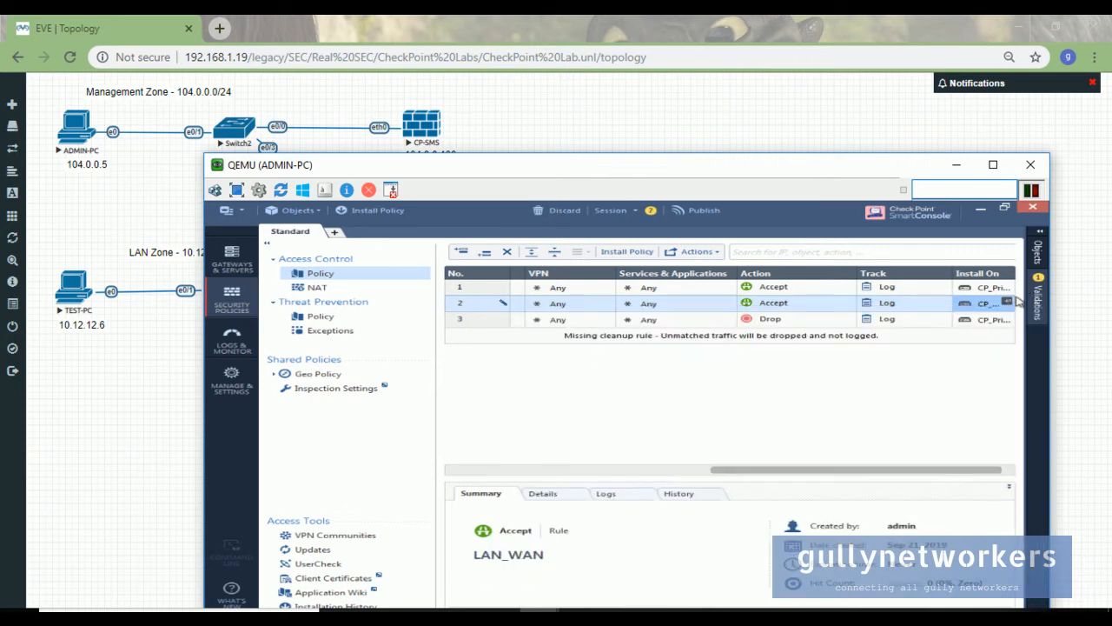
# - Publish and install the policy, then view the LAN_SUBNET name uniqueness error that blocks it
pyautogui.moveTo(768, 474); pyautogui.dragTo(397, 477)
pyautogui.click(635, 251)
pyautogui.moveTo(673, 169); pyautogui.dragTo(682, 104)
pyautogui.click(703, 432)
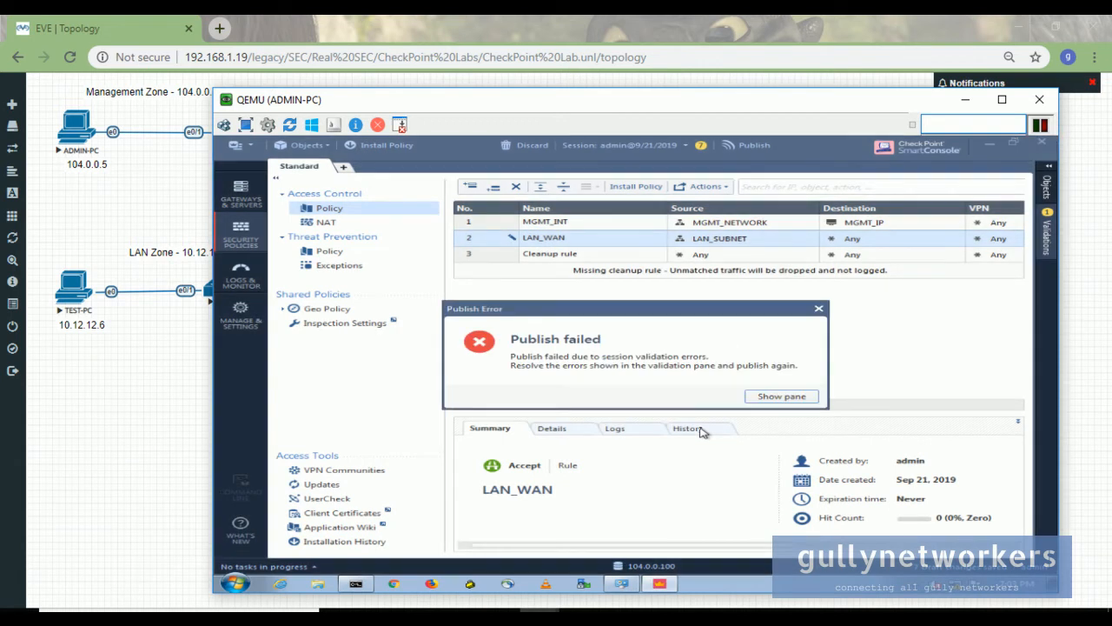
pyautogui.click(762, 398)
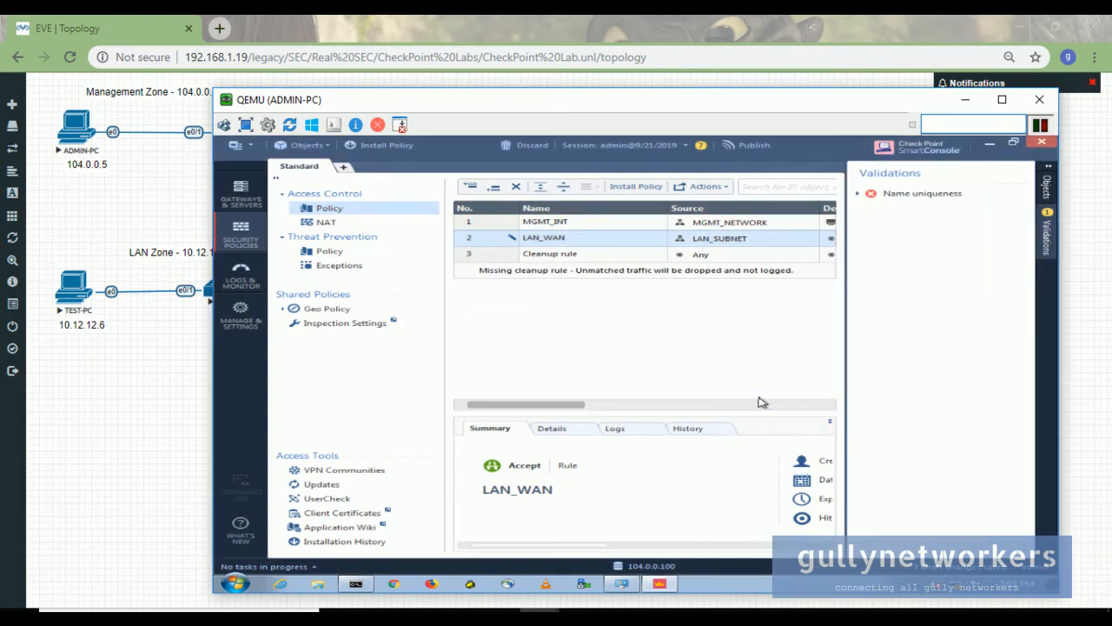
pyautogui.click(939, 193)
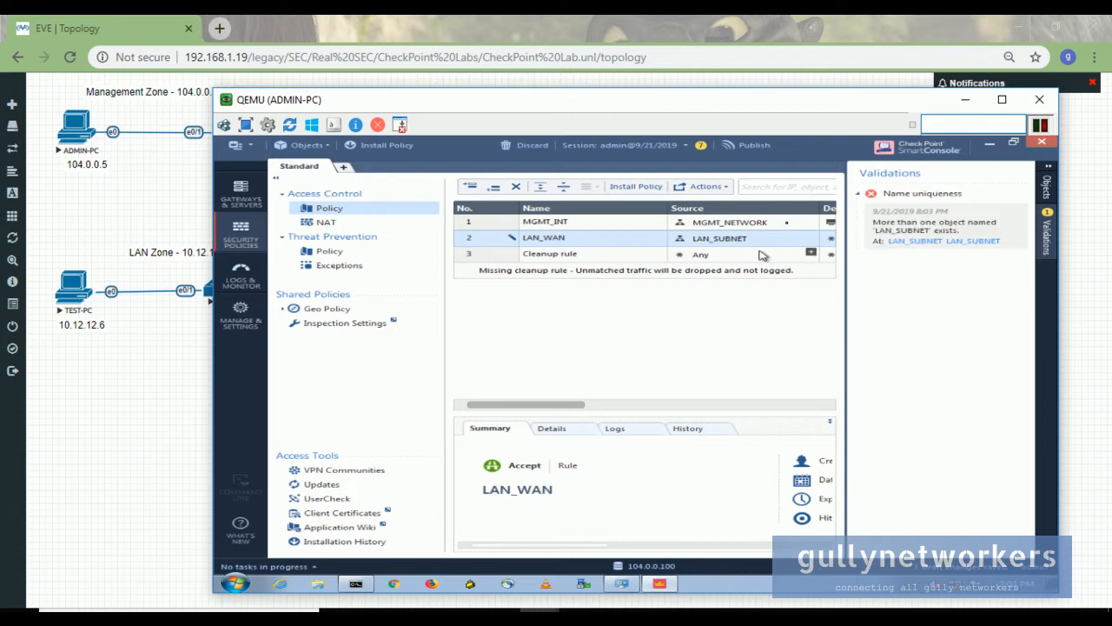
pyautogui.click(1047, 167)
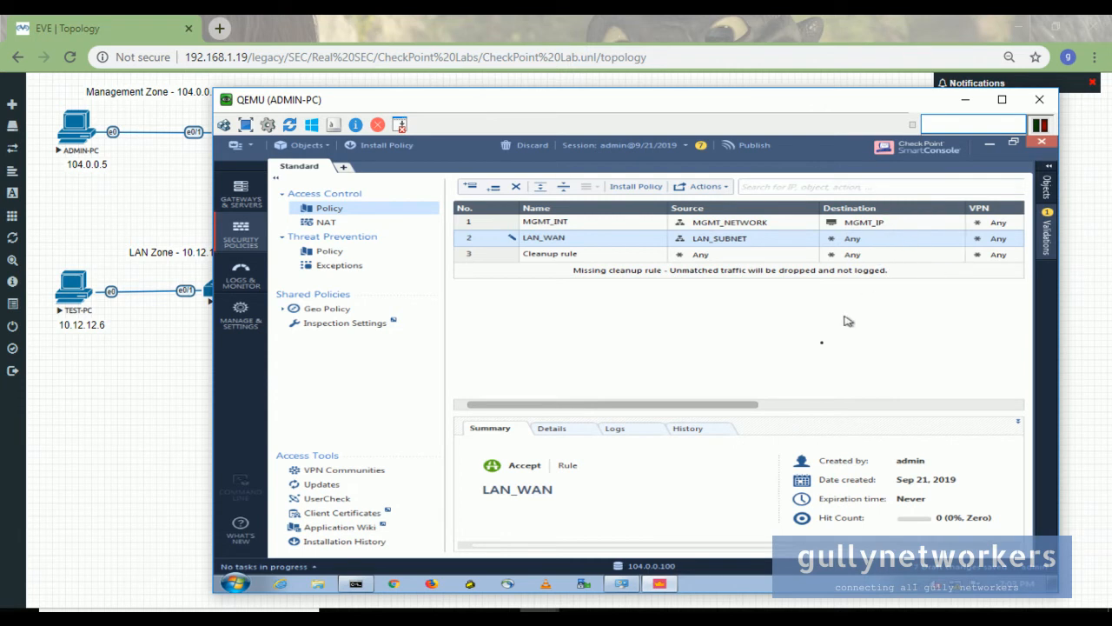
# - Inspect rule 2's source object list without changes, then open the main menu
pyautogui.moveTo(726, 407); pyautogui.dragTo(800, 411)
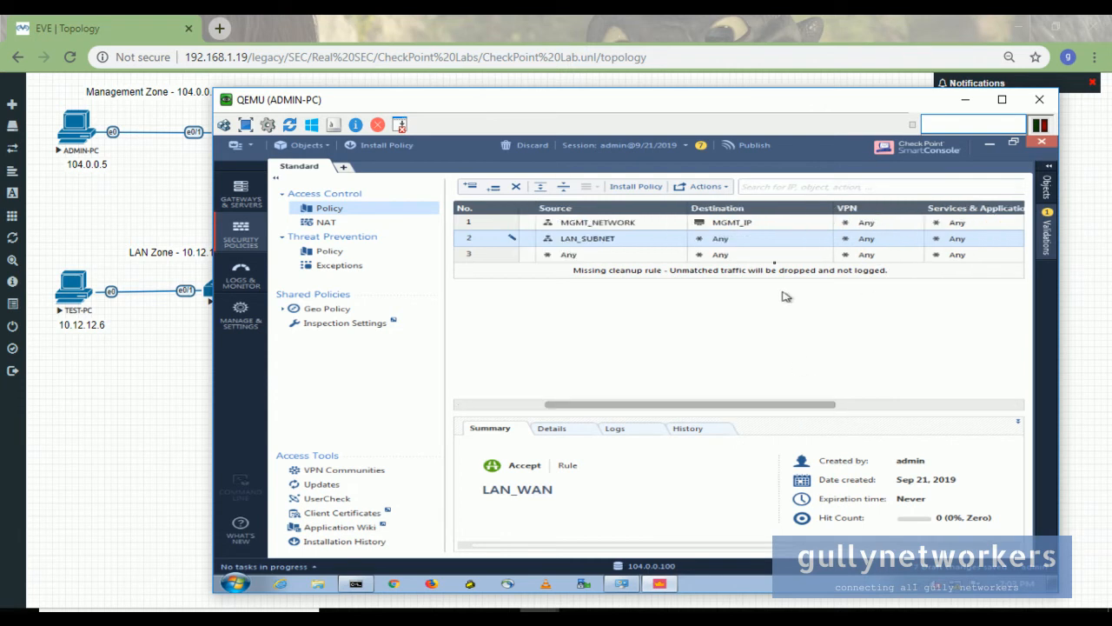
pyautogui.click(639, 241)
pyautogui.click(640, 240)
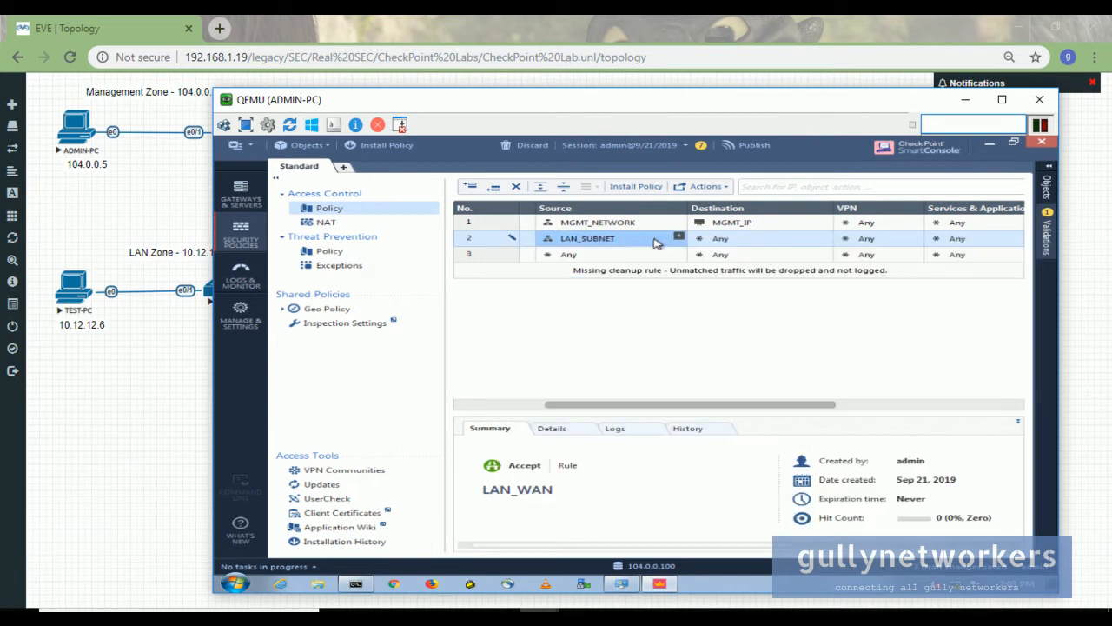
pyautogui.click(678, 238)
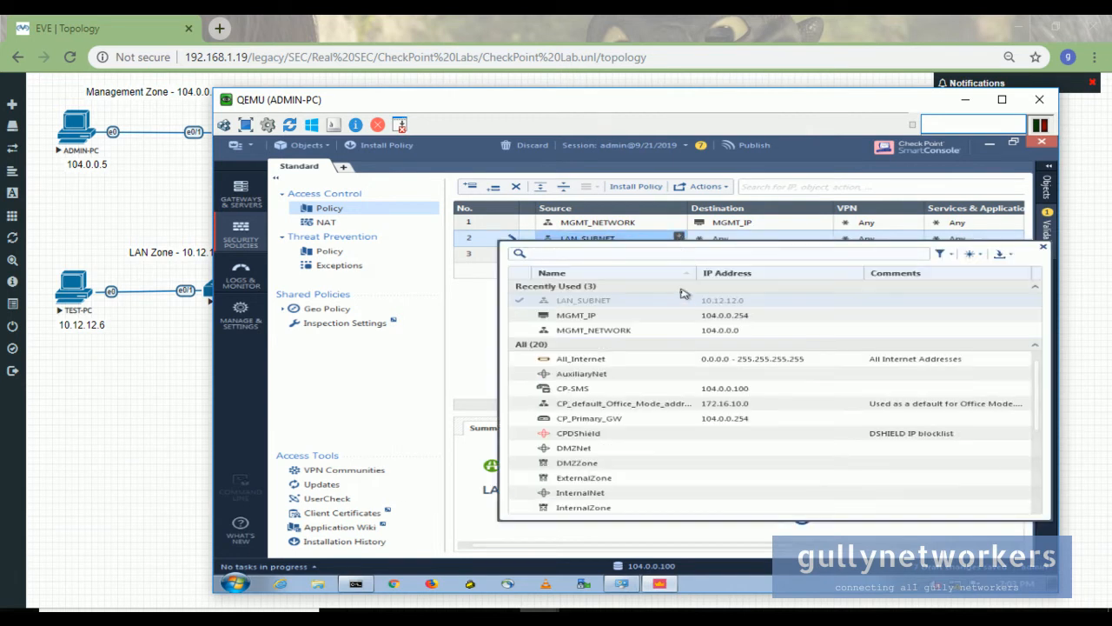
pyautogui.click(1042, 250)
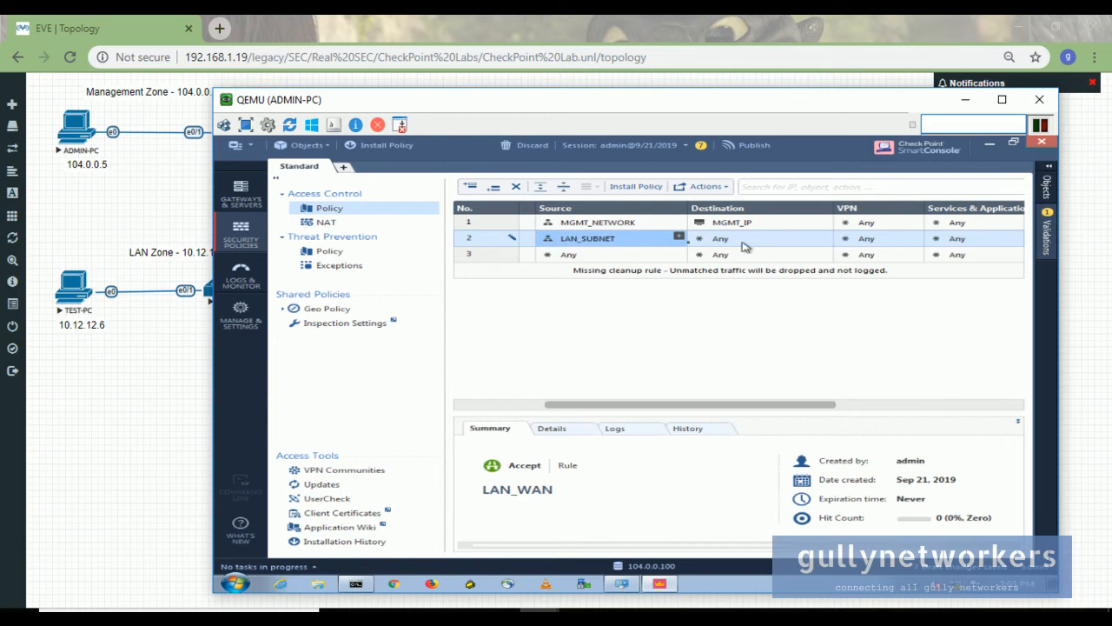
pyautogui.click(251, 146)
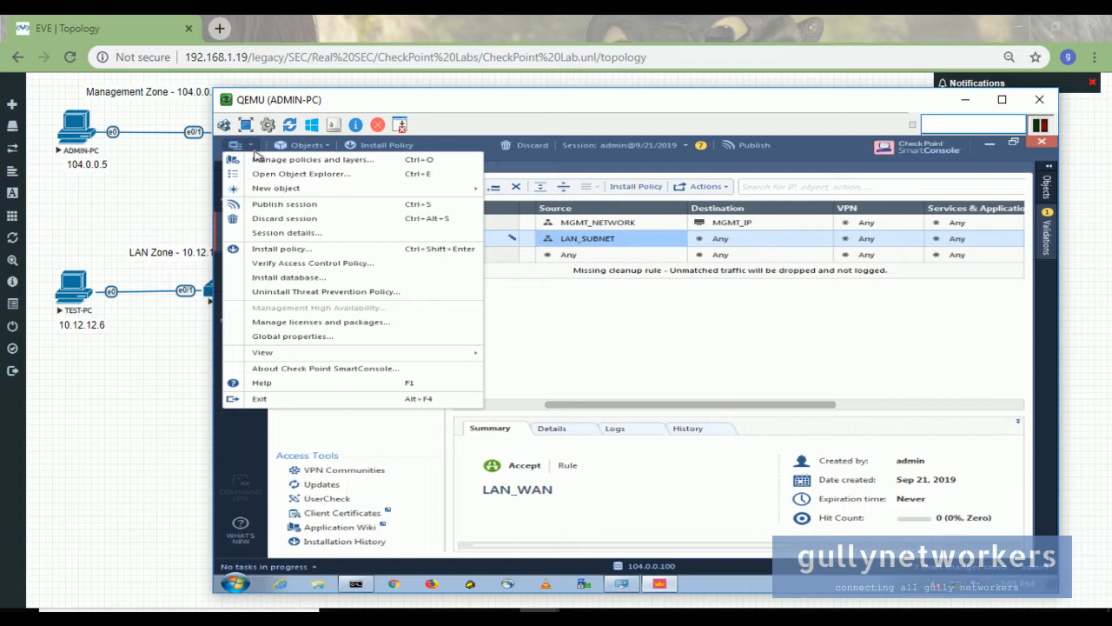
# - Search the Object Explorer for LAN, then clear the search
pyautogui.click(310, 178)
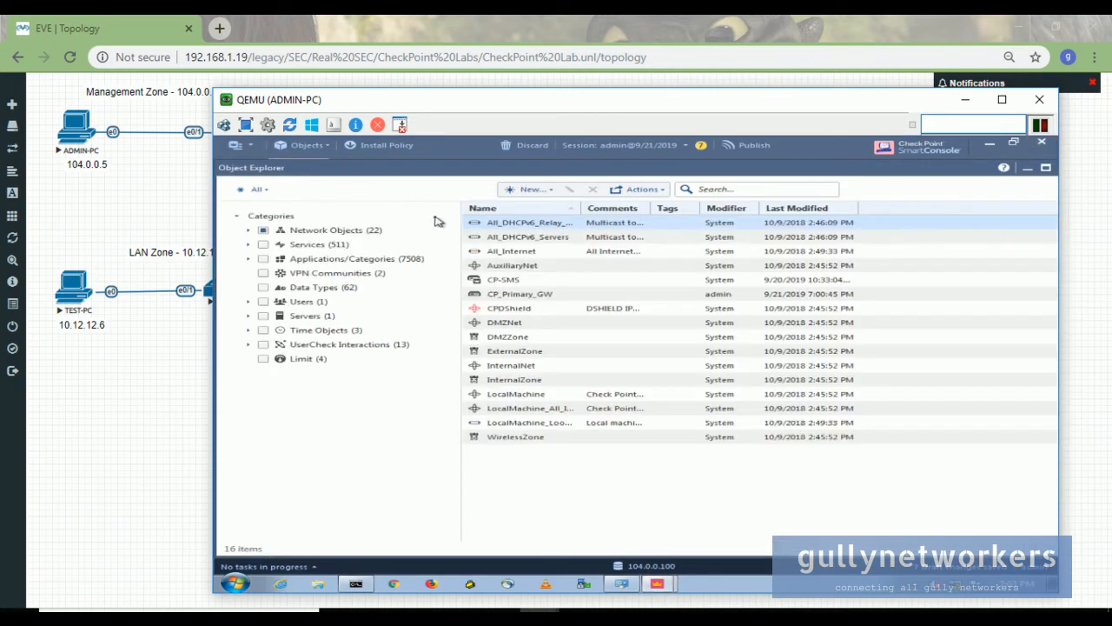
pyautogui.click(718, 190)
pyautogui.write('ian')
pyautogui.press('BackSpace')
pyautogui.press('BackSpace')
pyautogui.press('BackSpace')
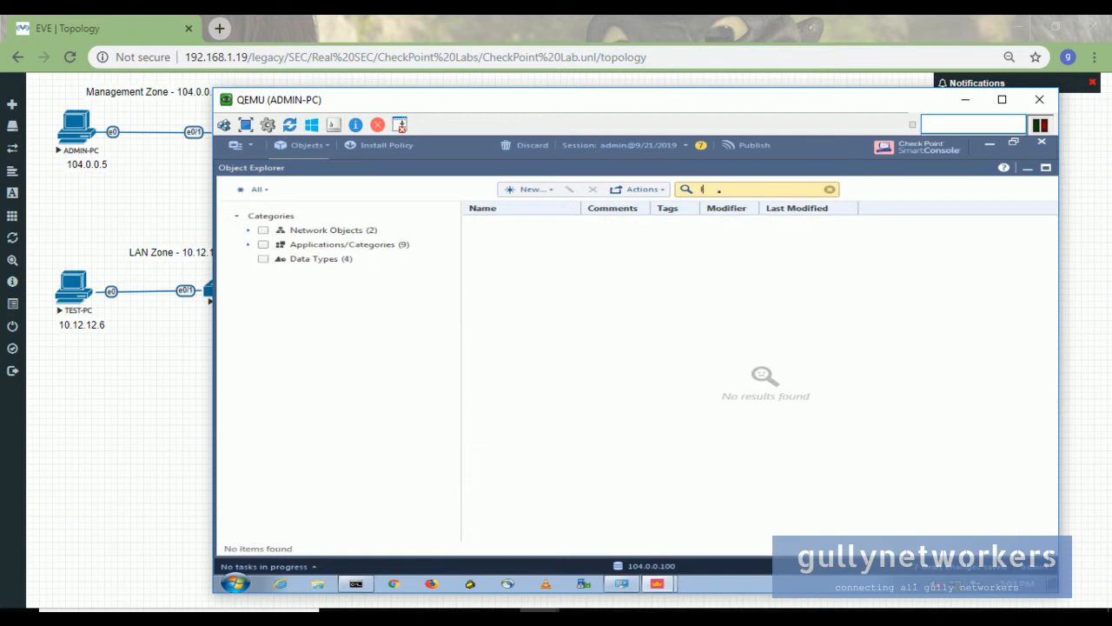
pyautogui.write('LAN_SUBNET')
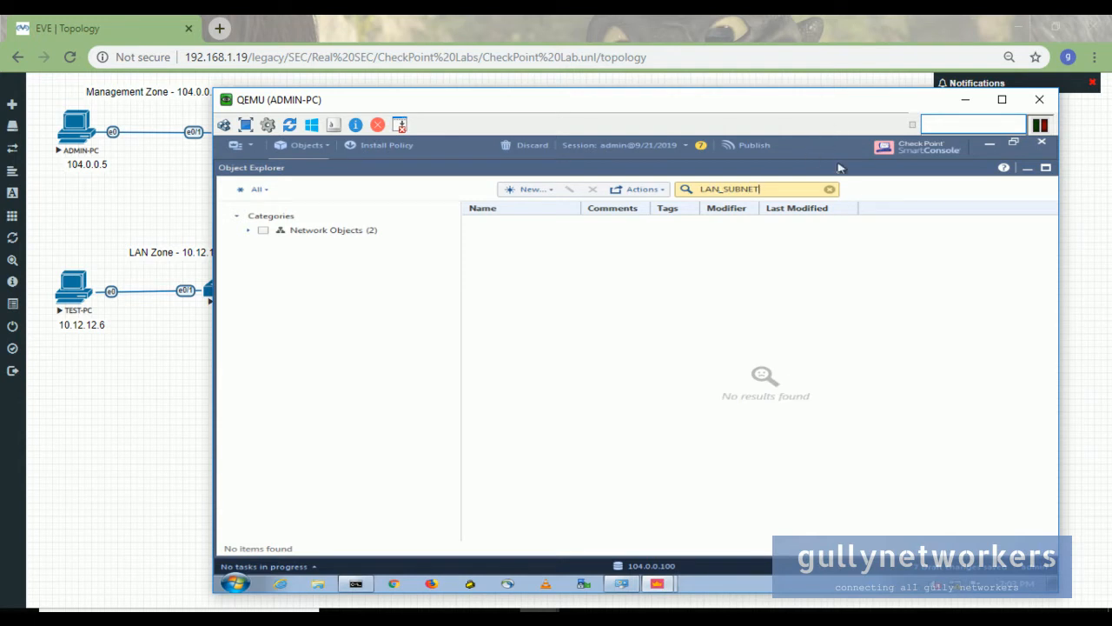
pyautogui.click(830, 188)
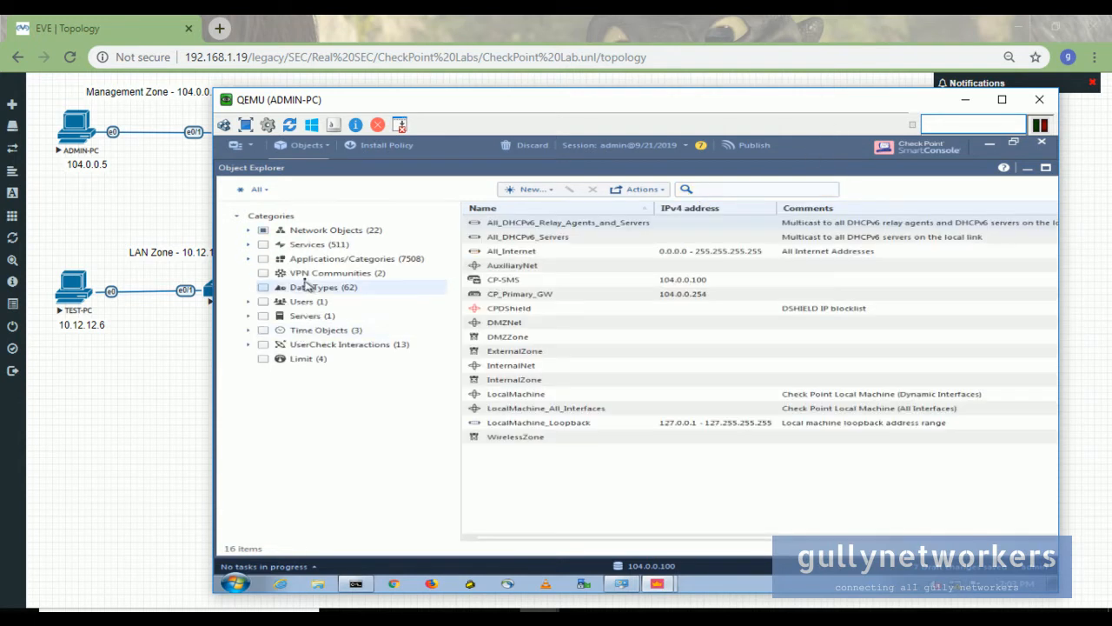
# - Filter to Network Objects without Address Ranges or Dynamic Objects and select the first LAN_SUBNET
pyautogui.click(264, 230)
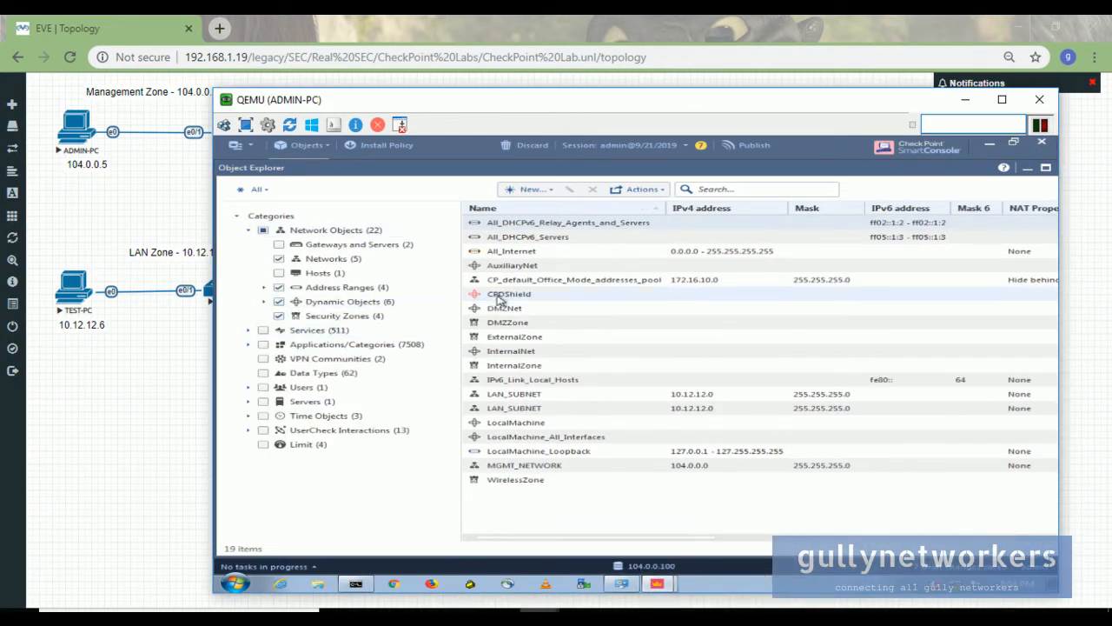
pyautogui.click(279, 287)
pyautogui.click(279, 302)
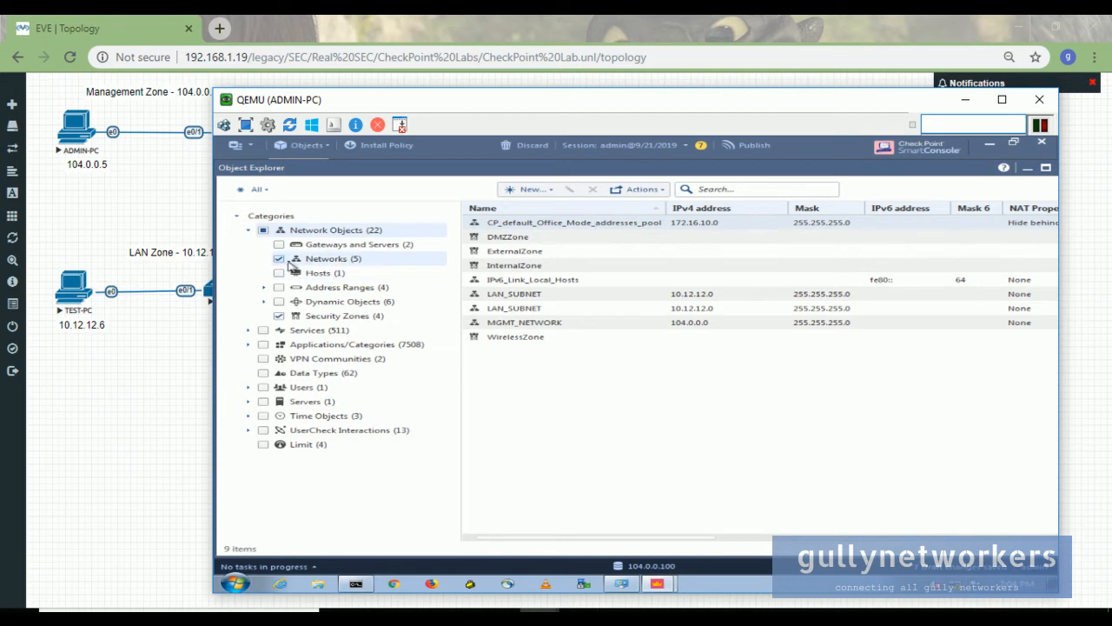
pyautogui.click(514, 294)
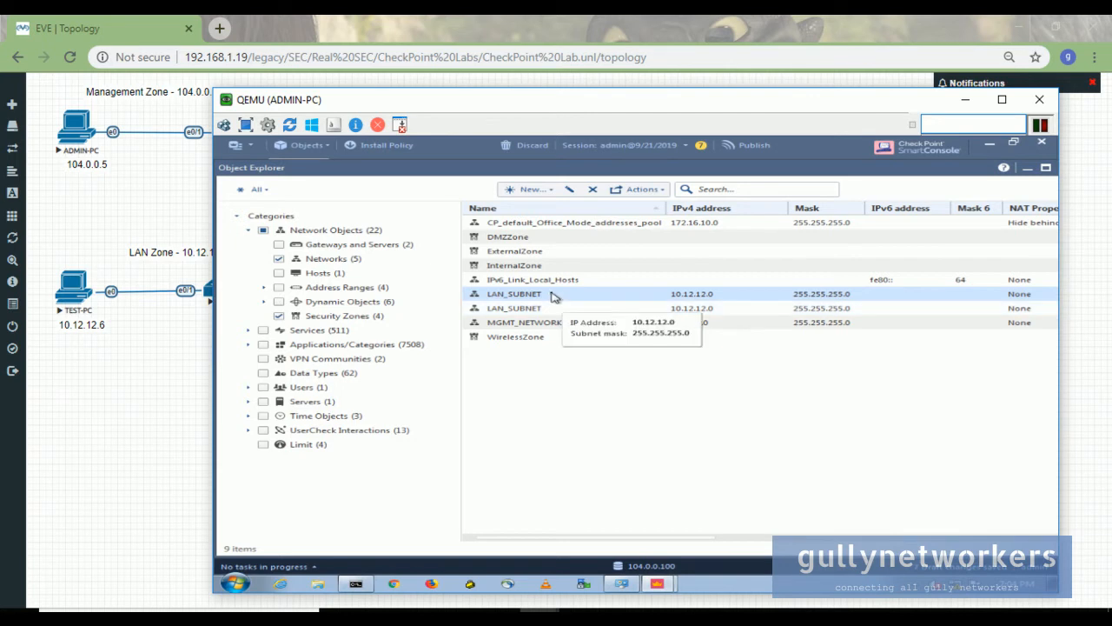
# - Delete the duplicate LAN_SUBNET, dismiss the failed delete for the one in use, and close Object Explorer
pyautogui.click(593, 189)
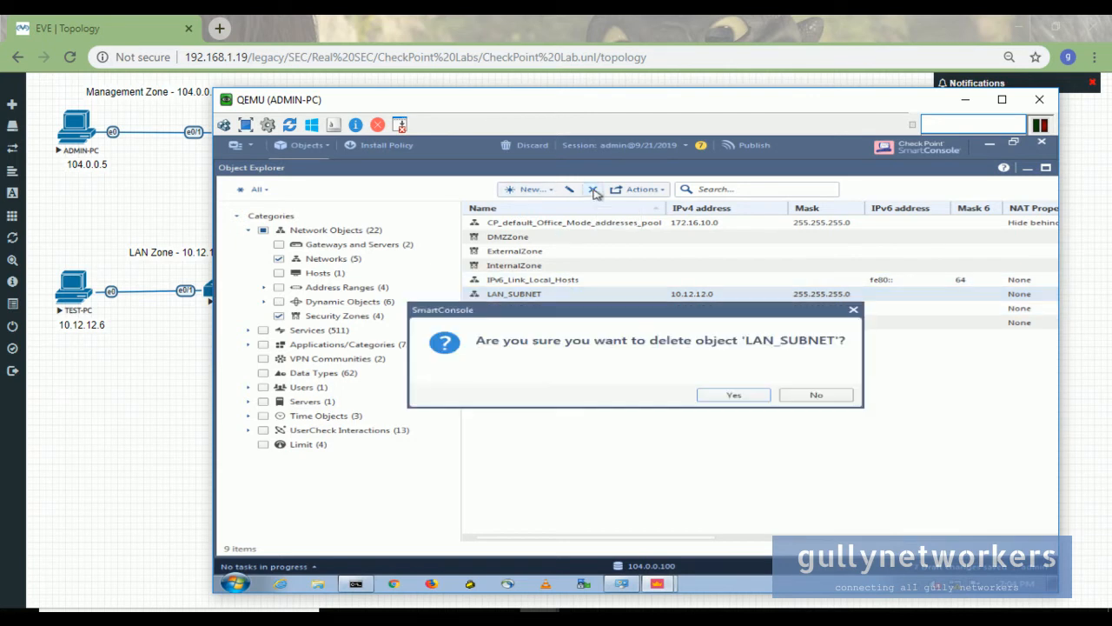
pyautogui.click(735, 396)
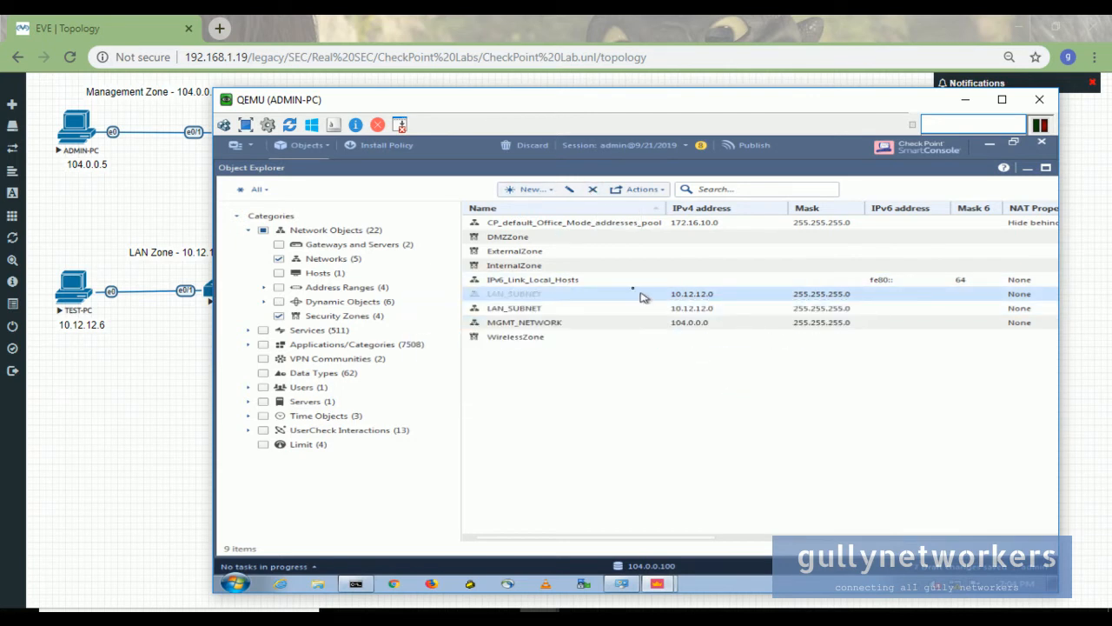
pyautogui.click(601, 189)
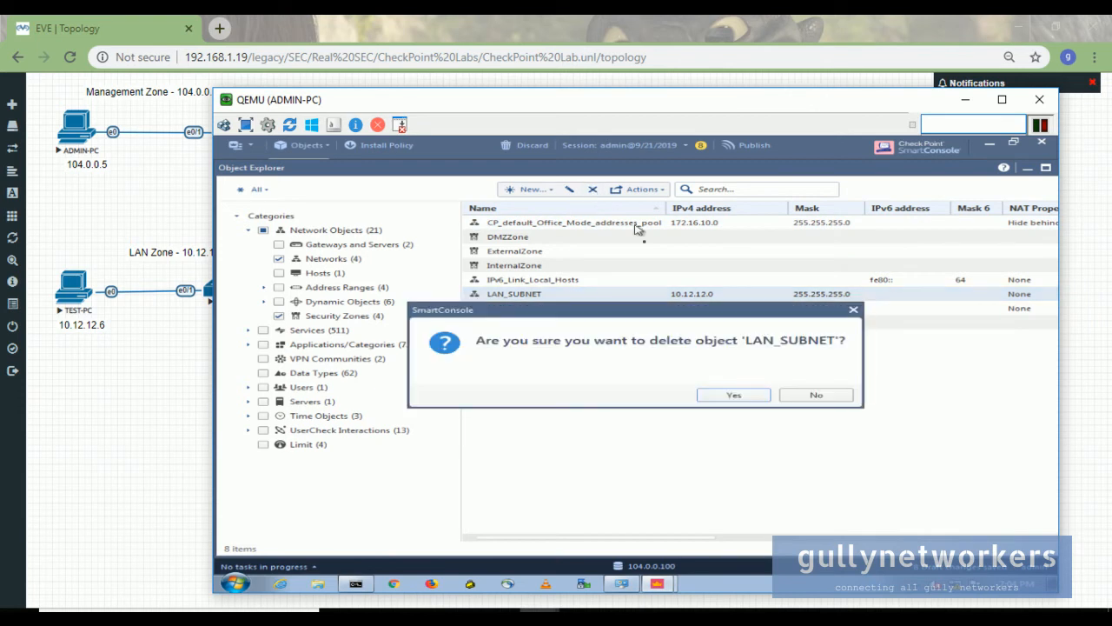
pyautogui.click(721, 395)
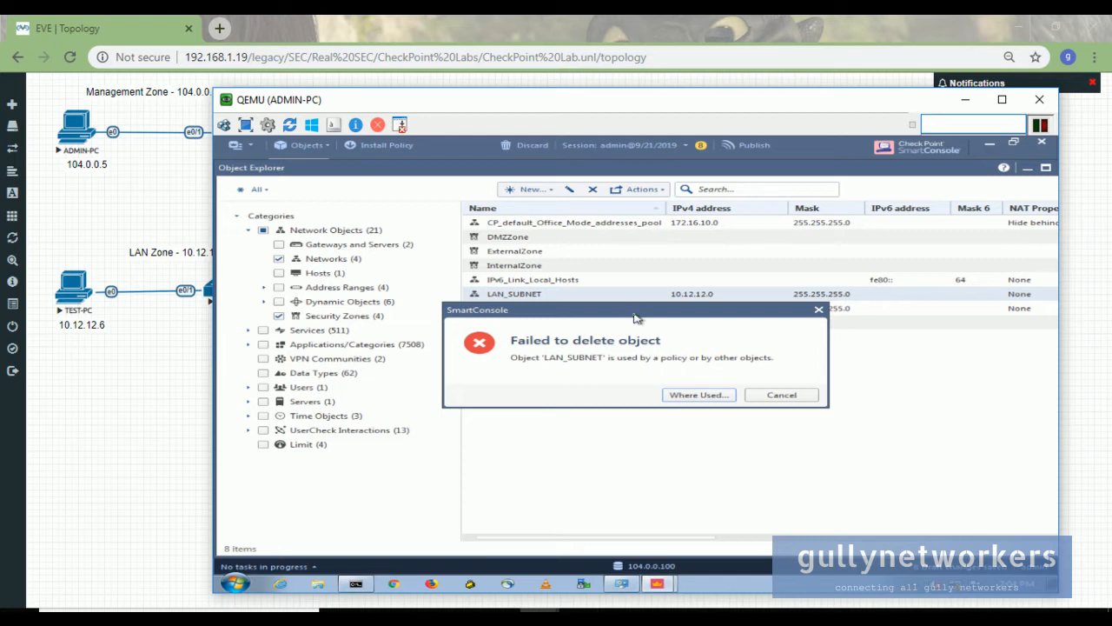
pyautogui.moveTo(634, 316); pyautogui.dragTo(639, 367)
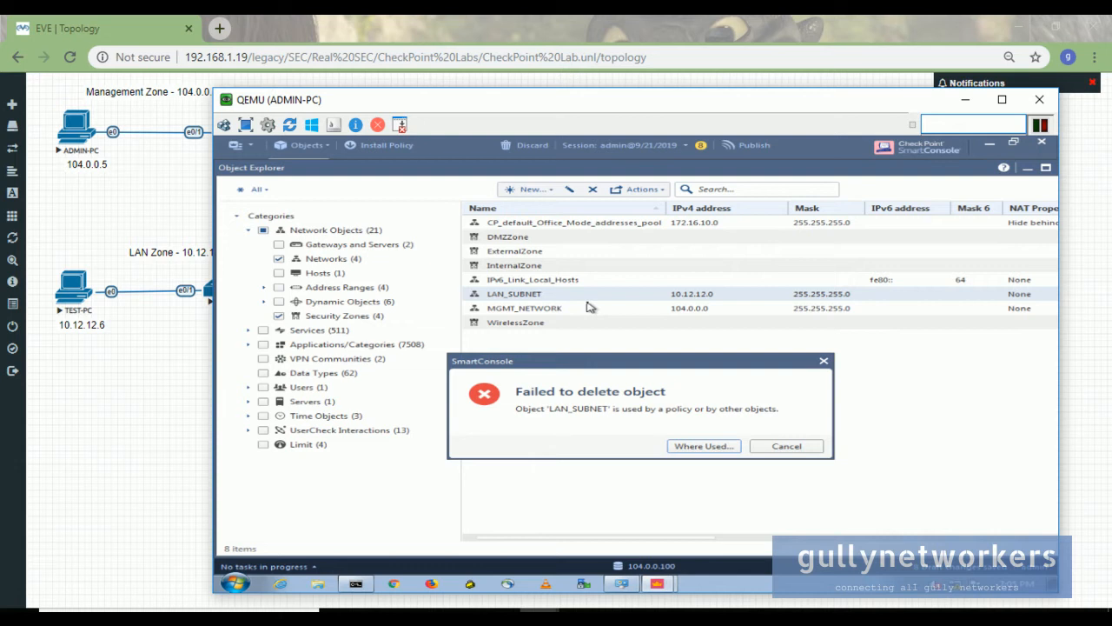
pyautogui.click(812, 447)
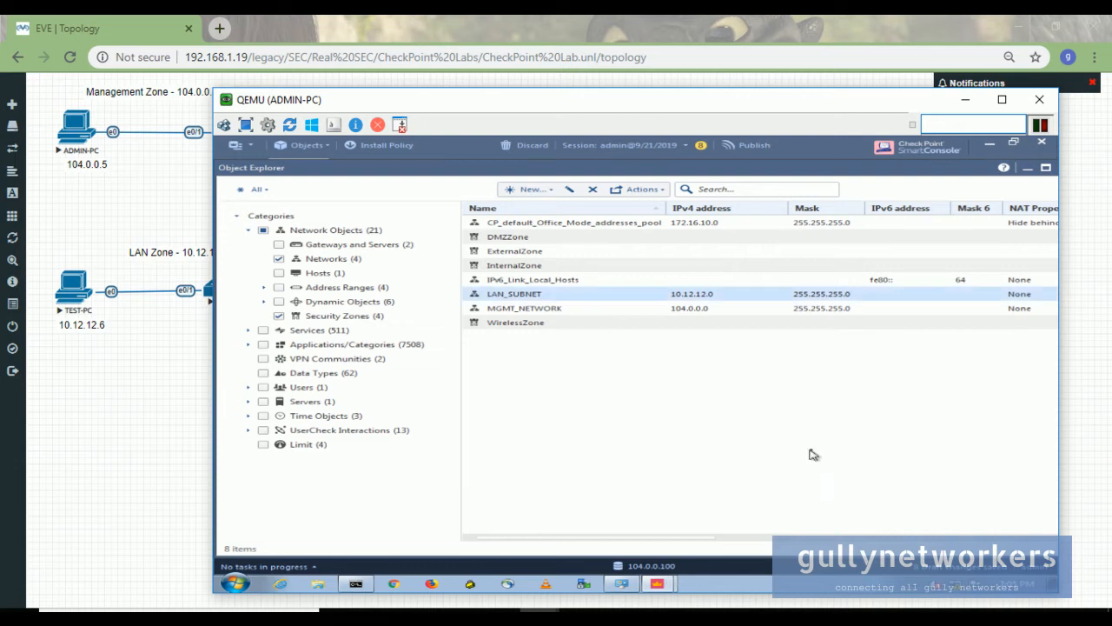
pyautogui.click(1028, 168)
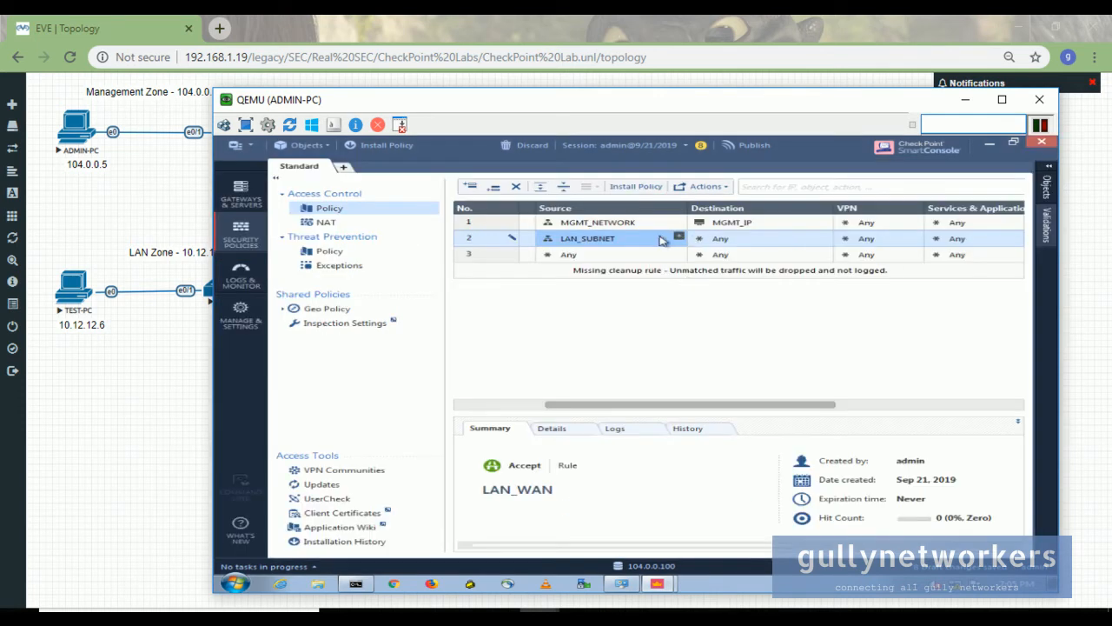
# - Publish the pending changes and install the Standard policy on CP_Primary_GW
pyautogui.click(622, 187)
pyautogui.click(704, 432)
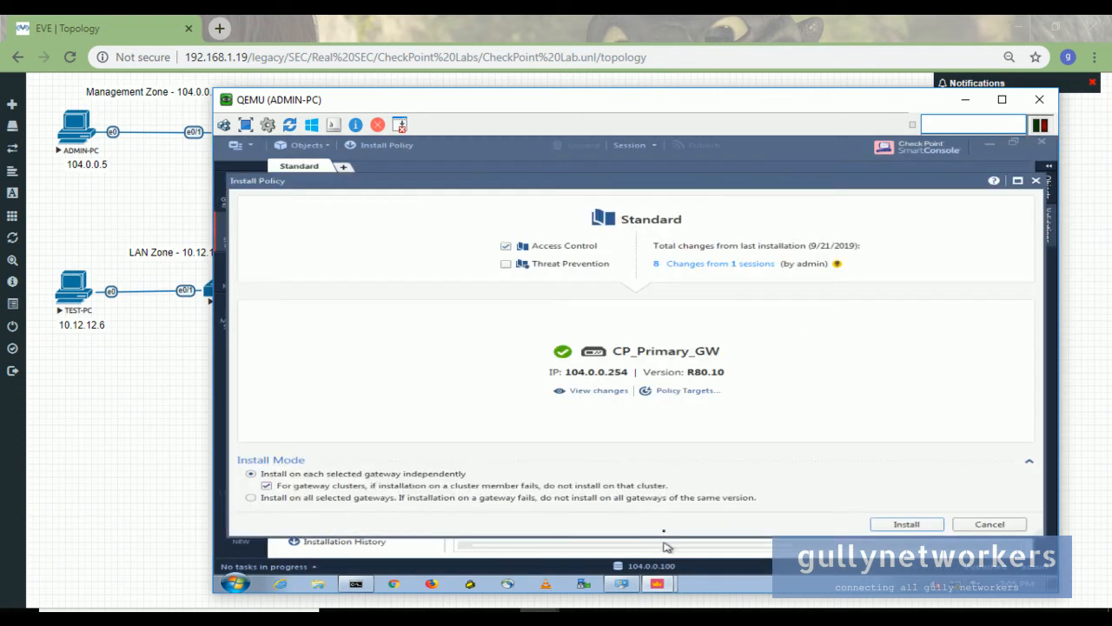
pyautogui.click(922, 528)
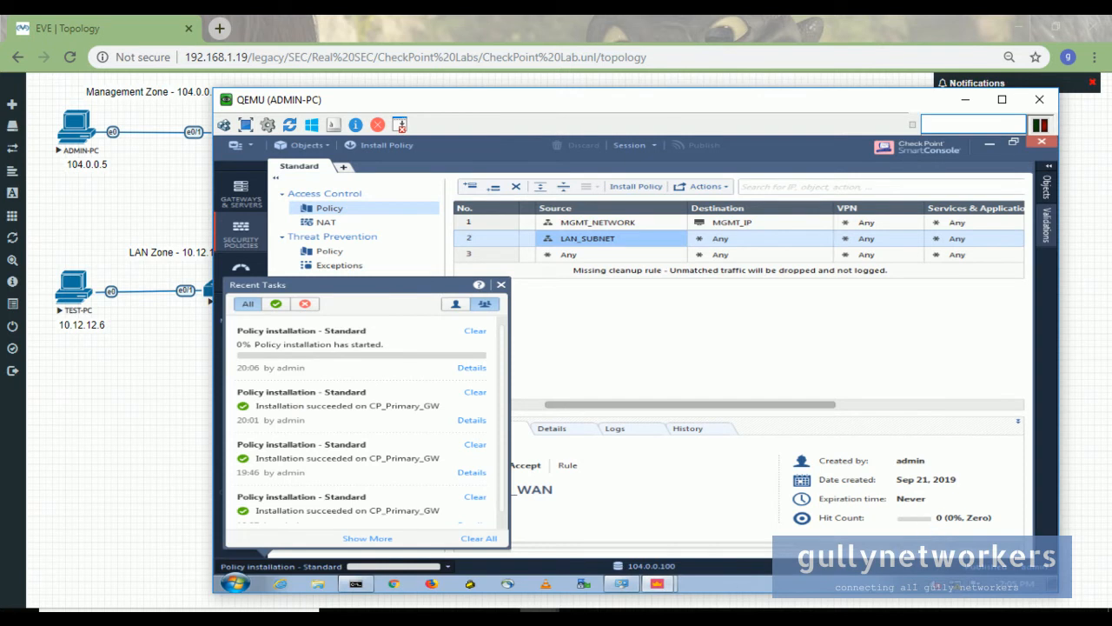
pyautogui.click(662, 610)
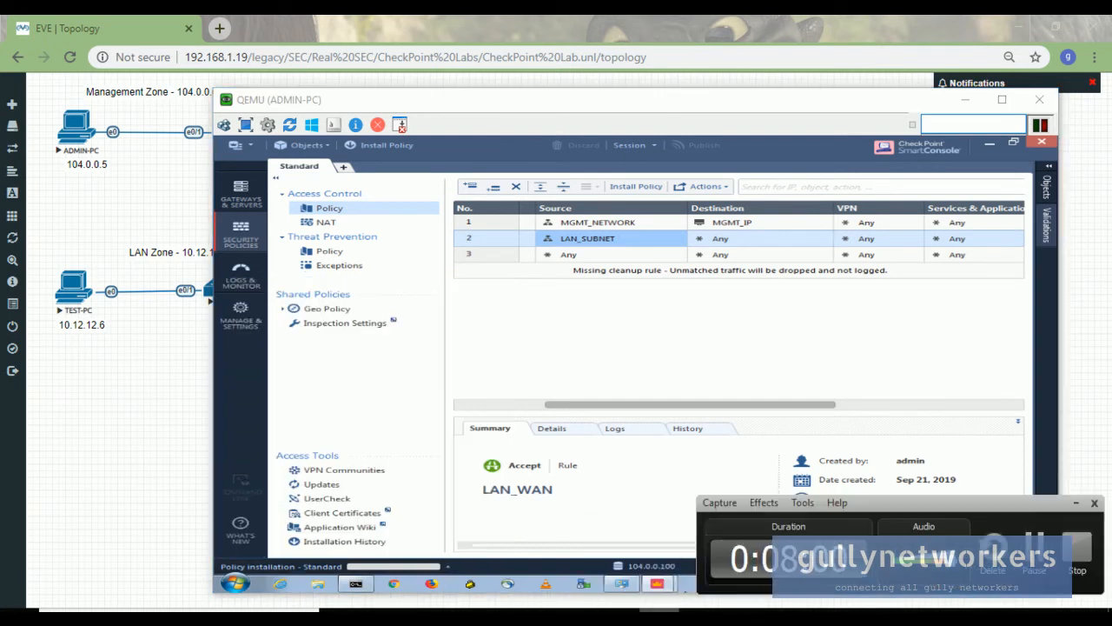
pyautogui.click(1028, 543)
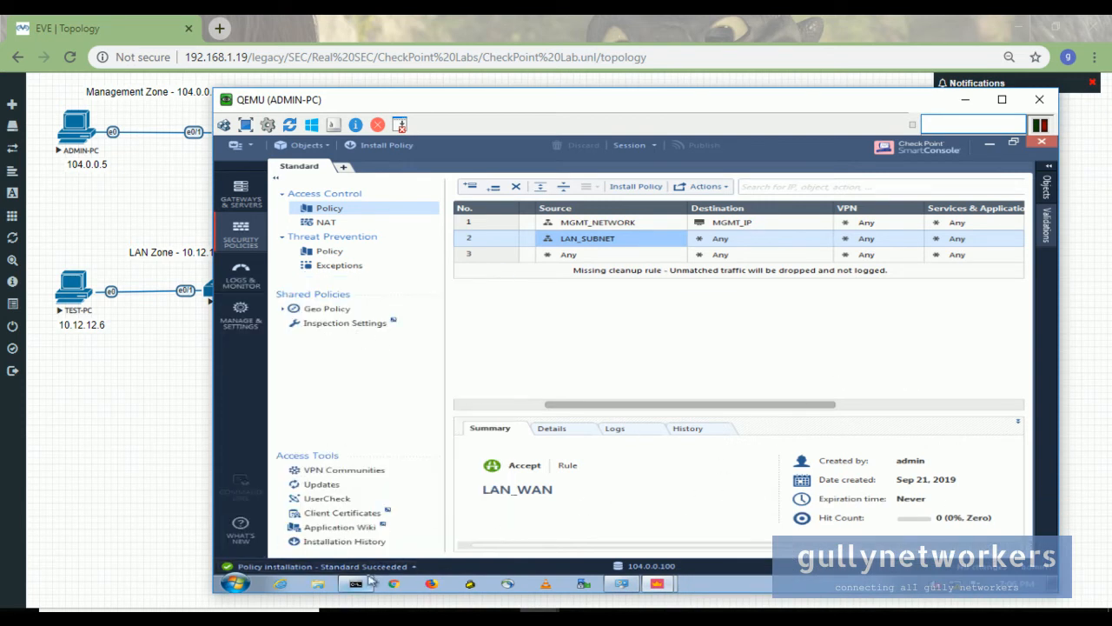
# - Ping 10.12.12.6 from the gateway console, getting 2 of 2 replies, then minimize PuTTY
pyautogui.click(965, 99)
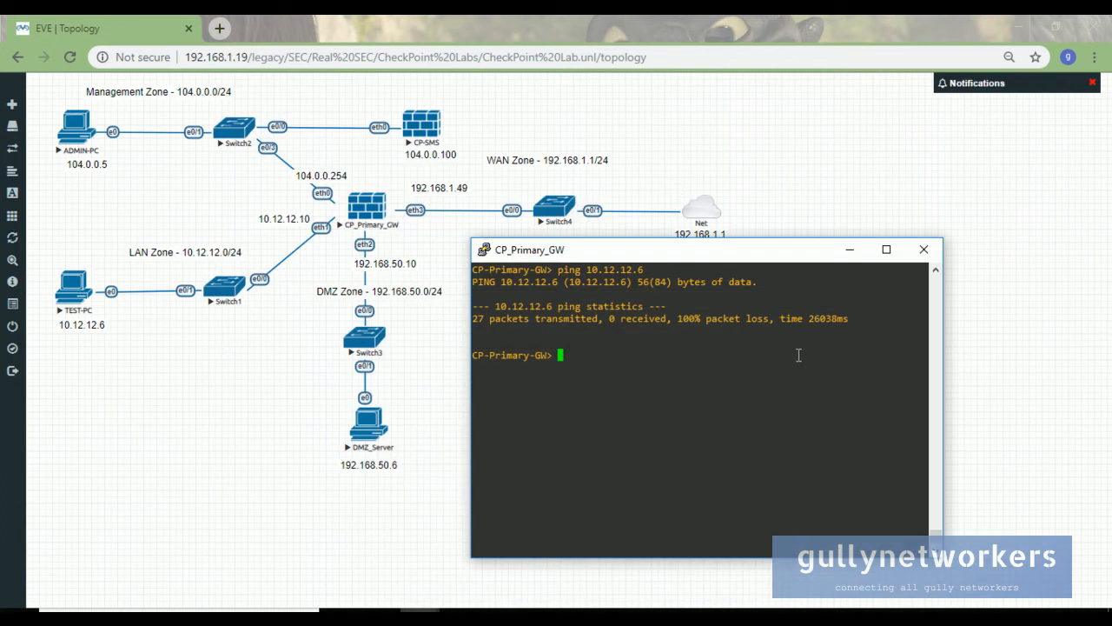
pyautogui.write('ping 10.12.12.6')
pyautogui.press('Return')
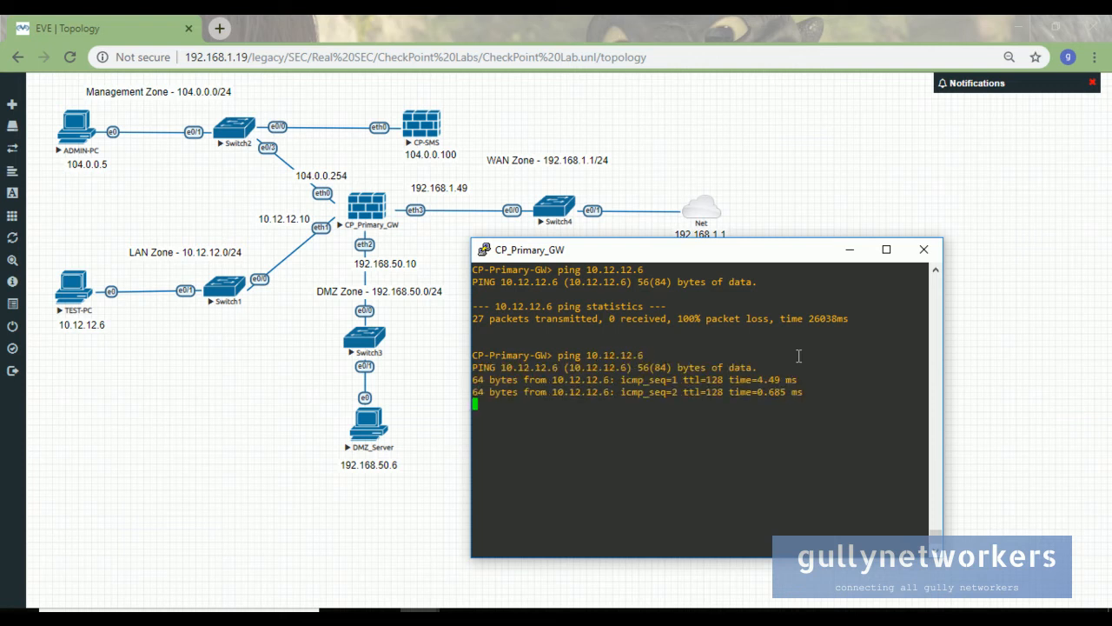
pyautogui.hotkey('ctrl', 'c')
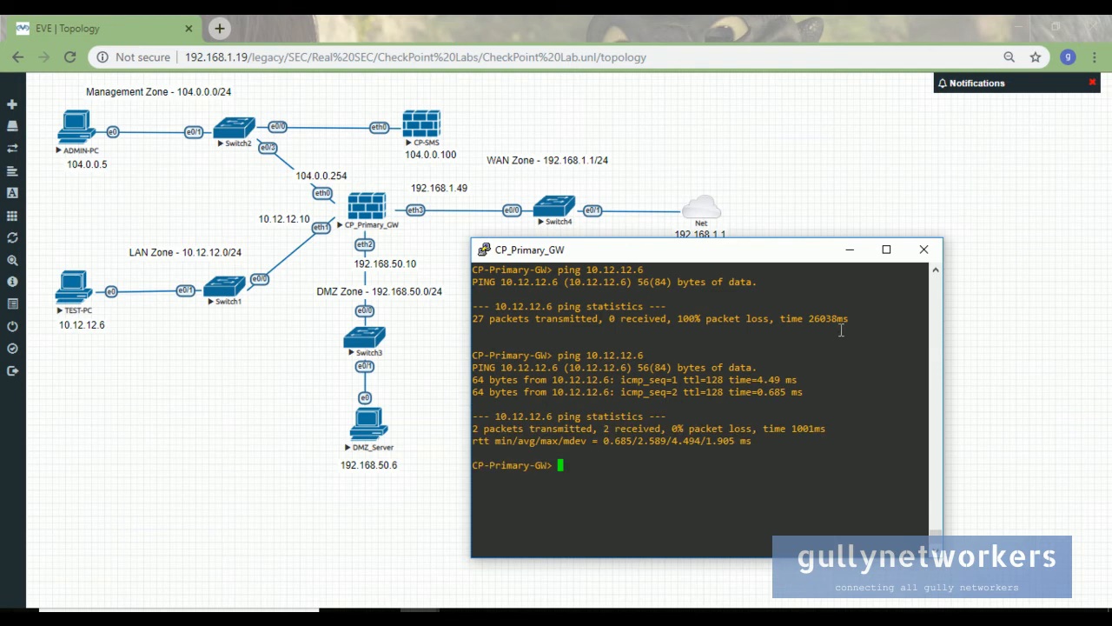
pyautogui.click(850, 250)
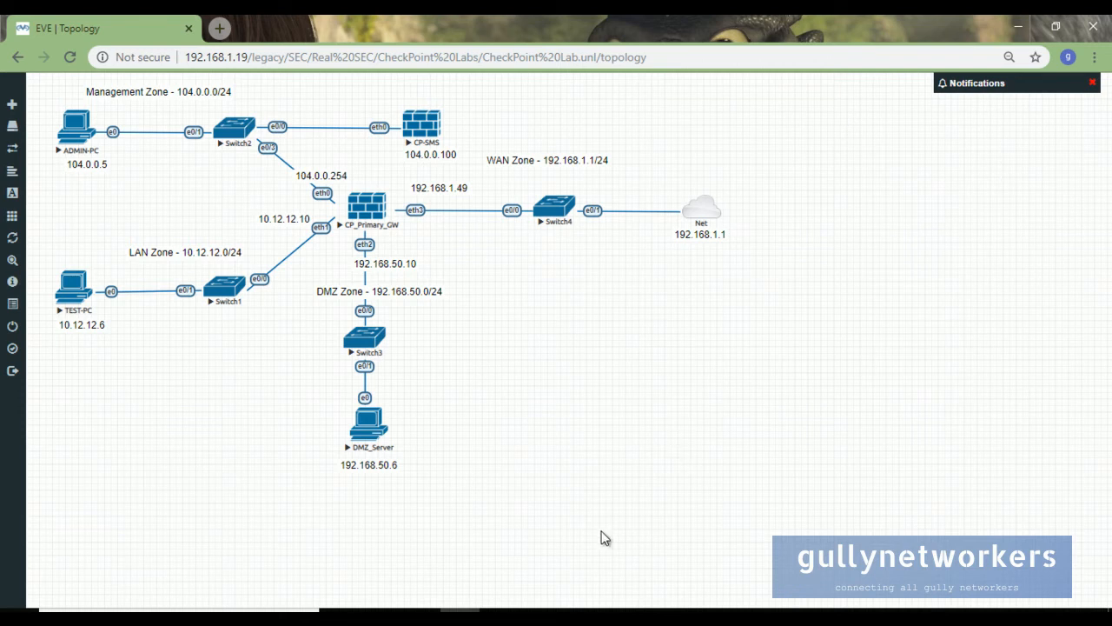
# - Ping gateway 10.12.12.10 from TEST-PC's Command Prompt and stop after three replies
pyautogui.moveTo(548, 608)
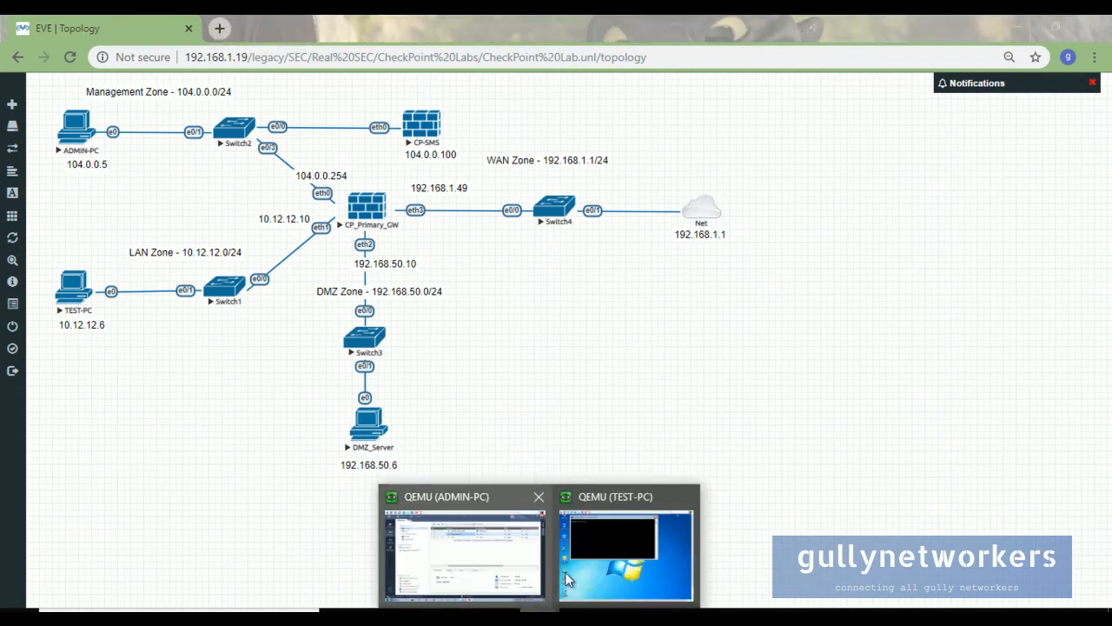
pyautogui.click(657, 565)
pyautogui.moveTo(579, 304); pyautogui.dragTo(626, 255)
pyautogui.write('ping 10')
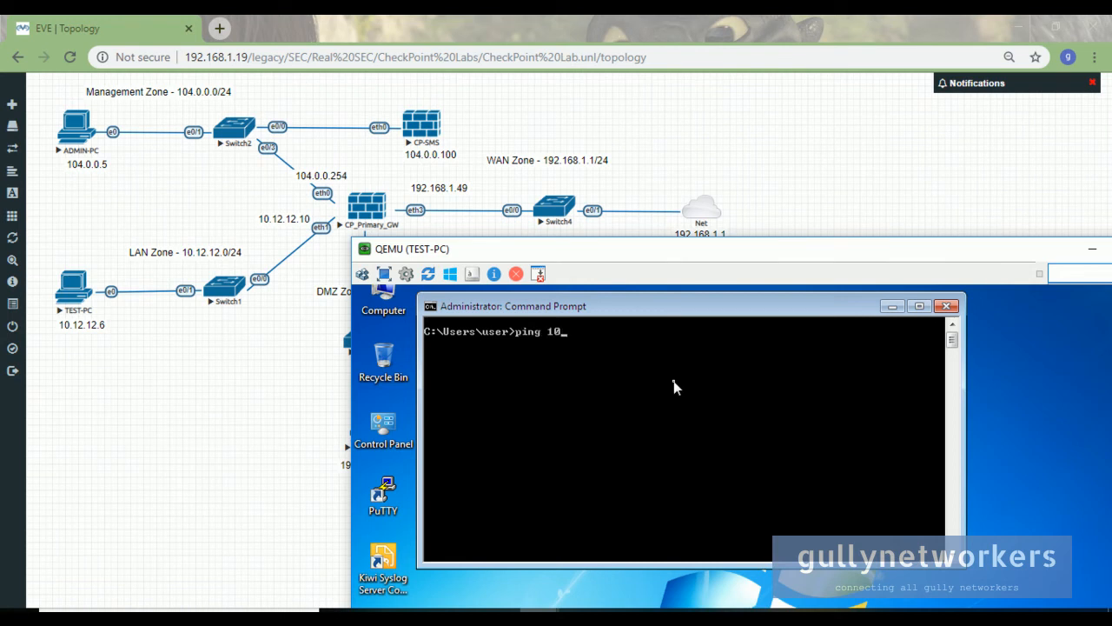
pyautogui.write('.12.12.10')
pyautogui.press('Return')
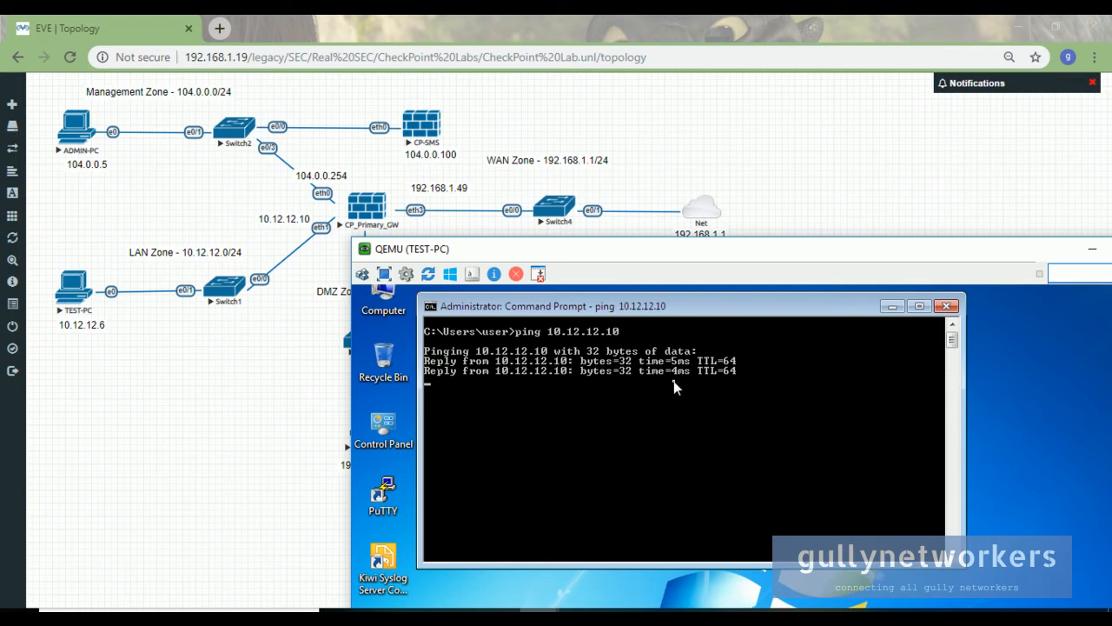
pyautogui.hotkey('ctrl', 'c')
# - Clear the prompt with cls and start a ping to 8.8.8.8
pyautogui.write('cls')
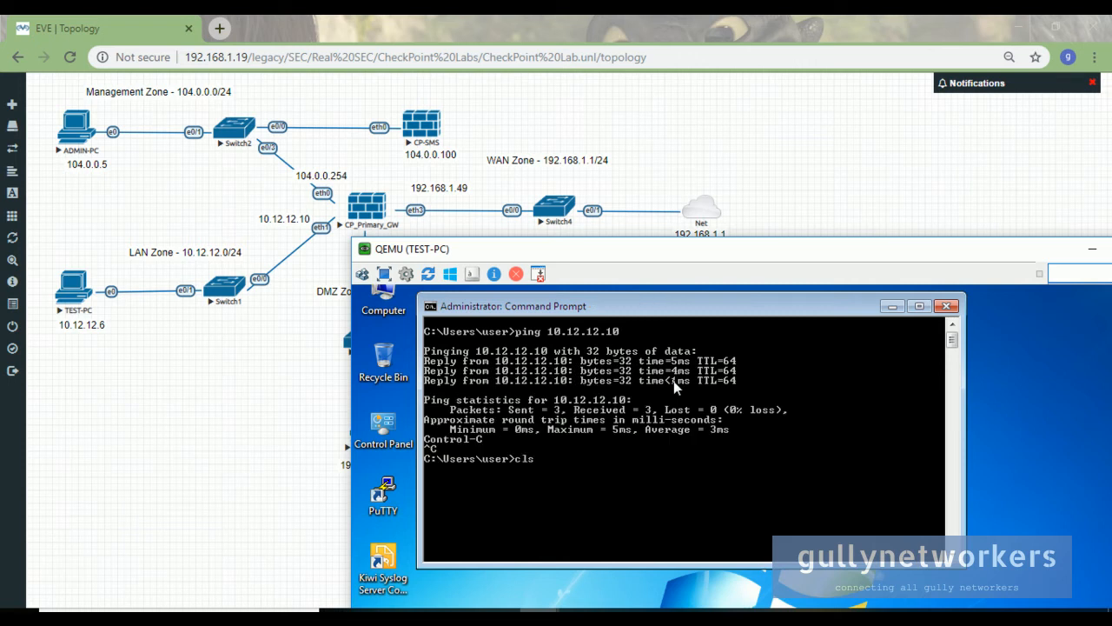
pyautogui.press('Return')
pyautogui.write('ping')
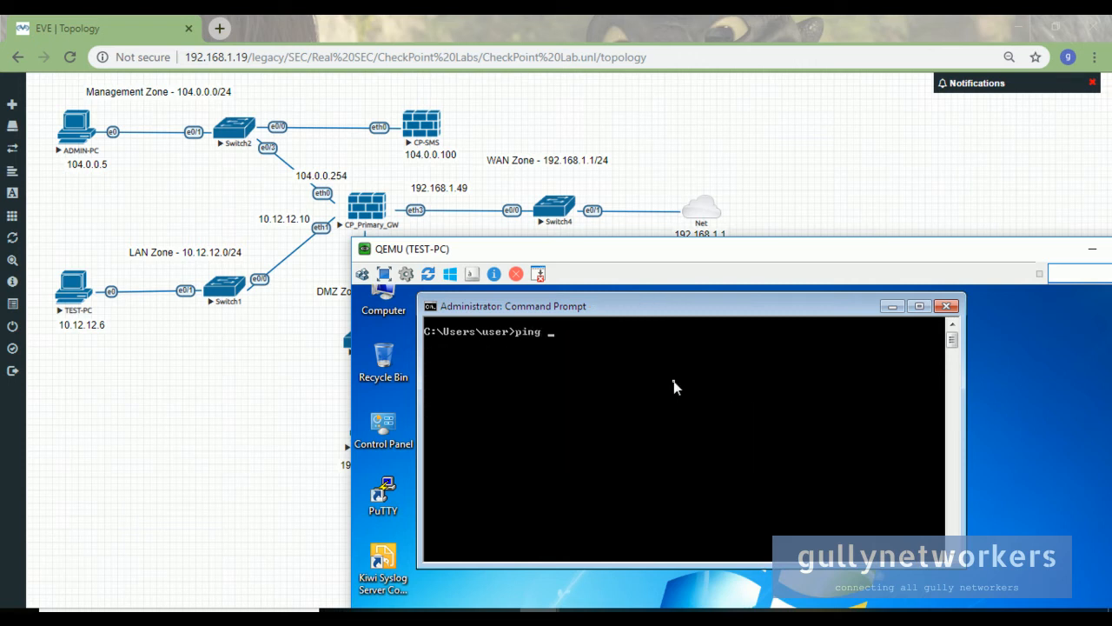
pyautogui.write(' 8.8.8.8')
pyautogui.press('Return')
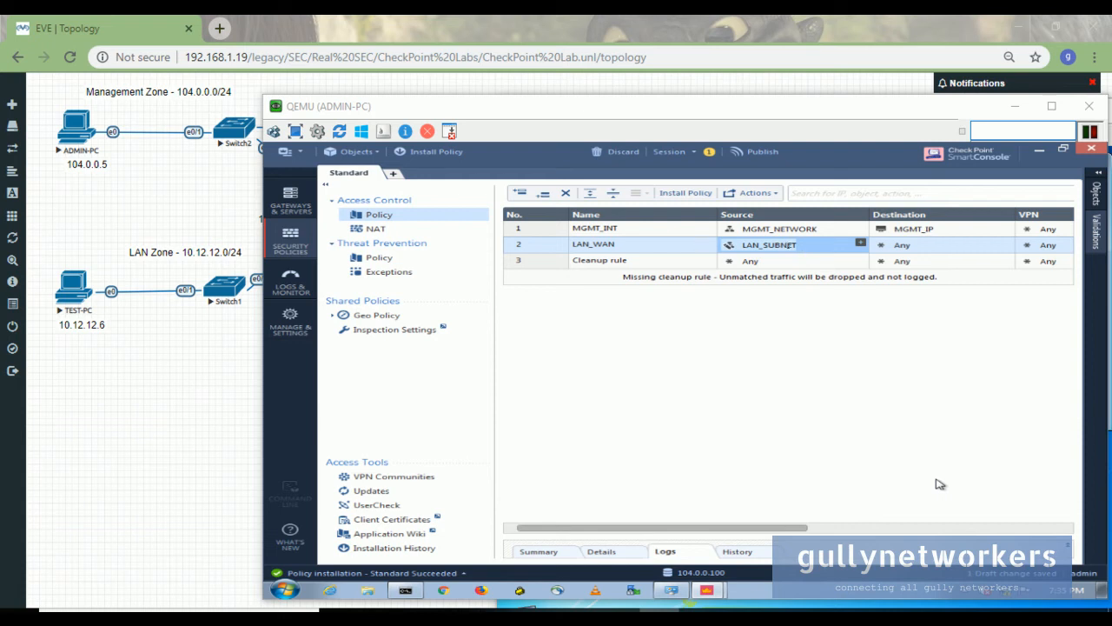
# - Open LAN_SUBNET's properties and enable automatic Hide NAT behind the gateway on all gateways
pyautogui.click(861, 243)
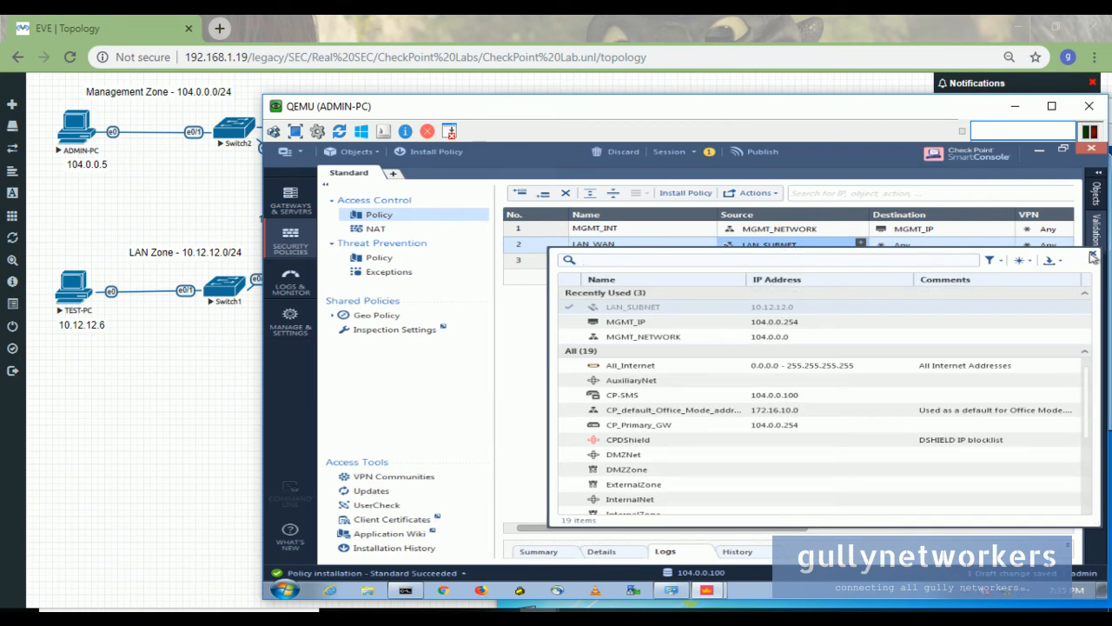
pyautogui.click(1088, 258)
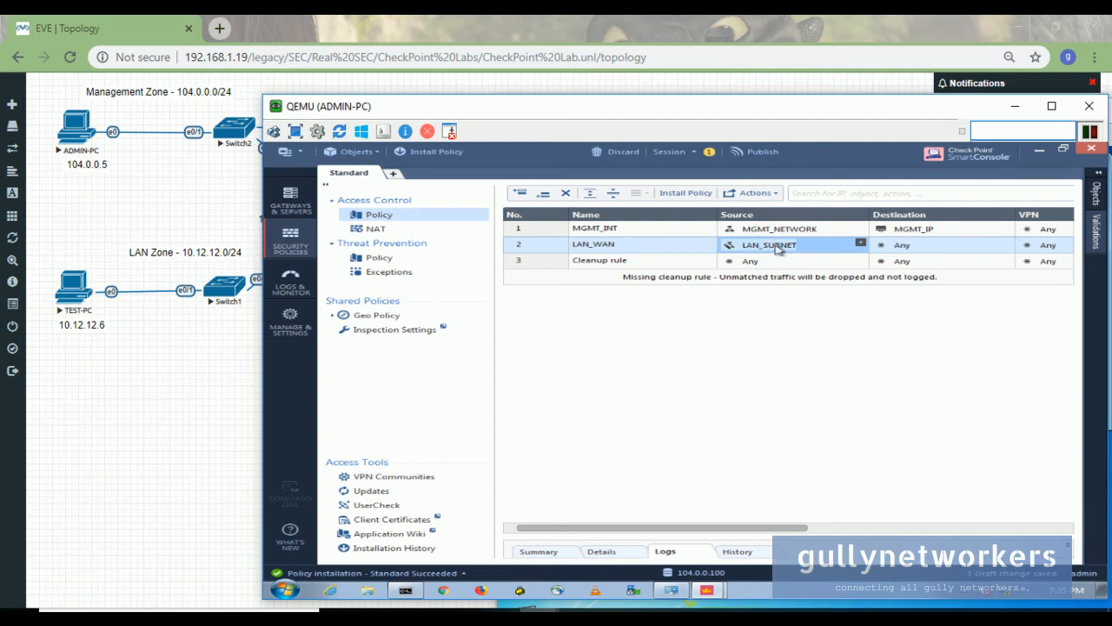
pyautogui.doubleClick(774, 245)
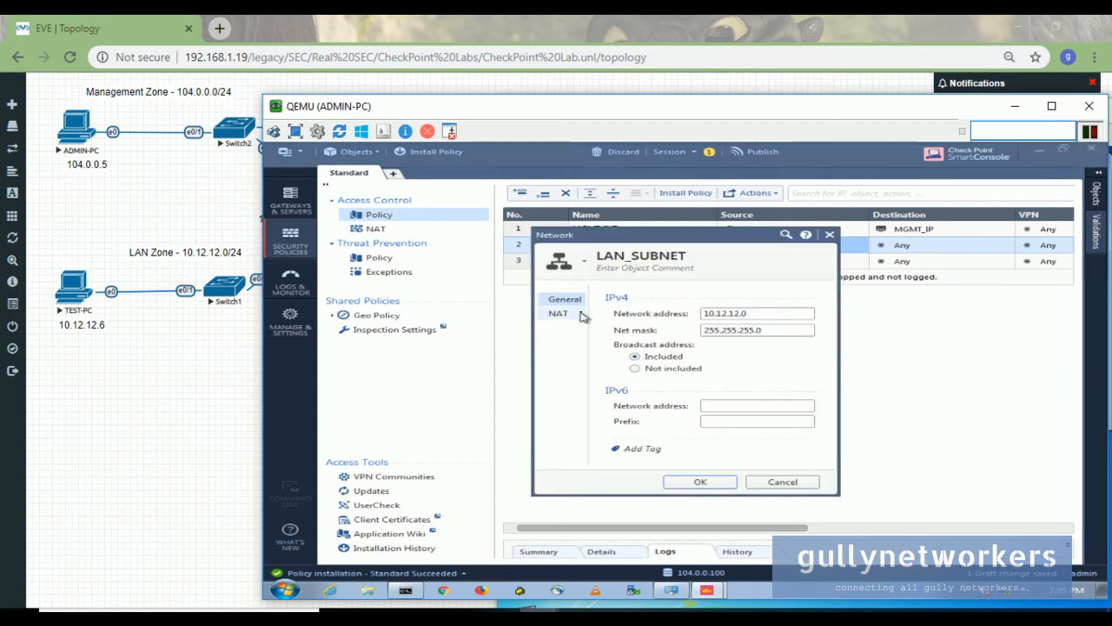
pyautogui.click(584, 315)
pyautogui.click(619, 311)
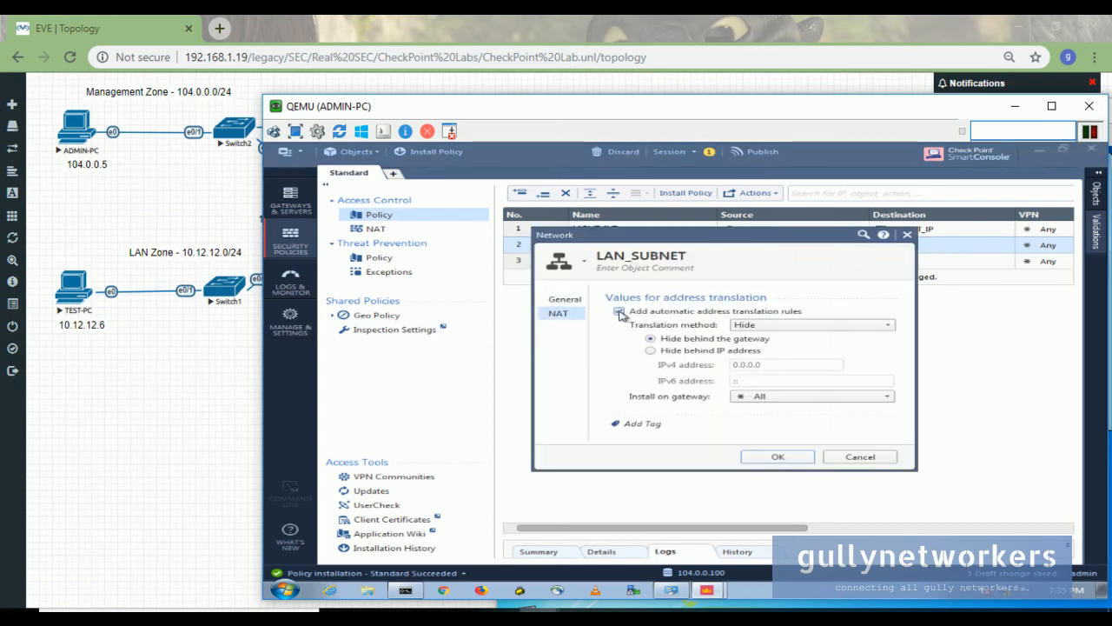
pyautogui.click(805, 326)
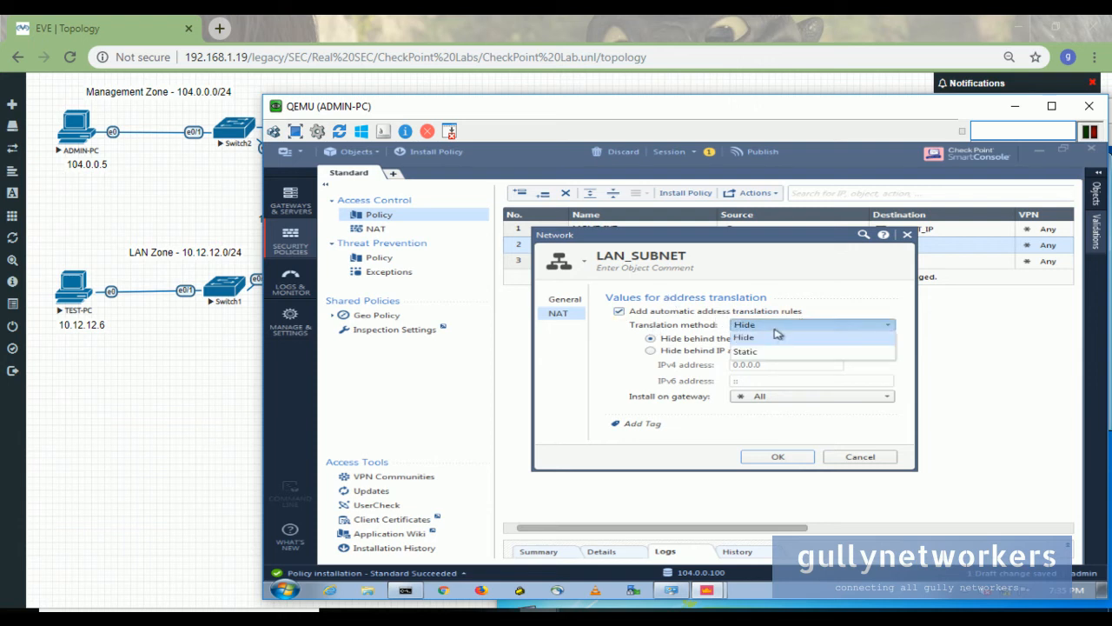
pyautogui.click(779, 337)
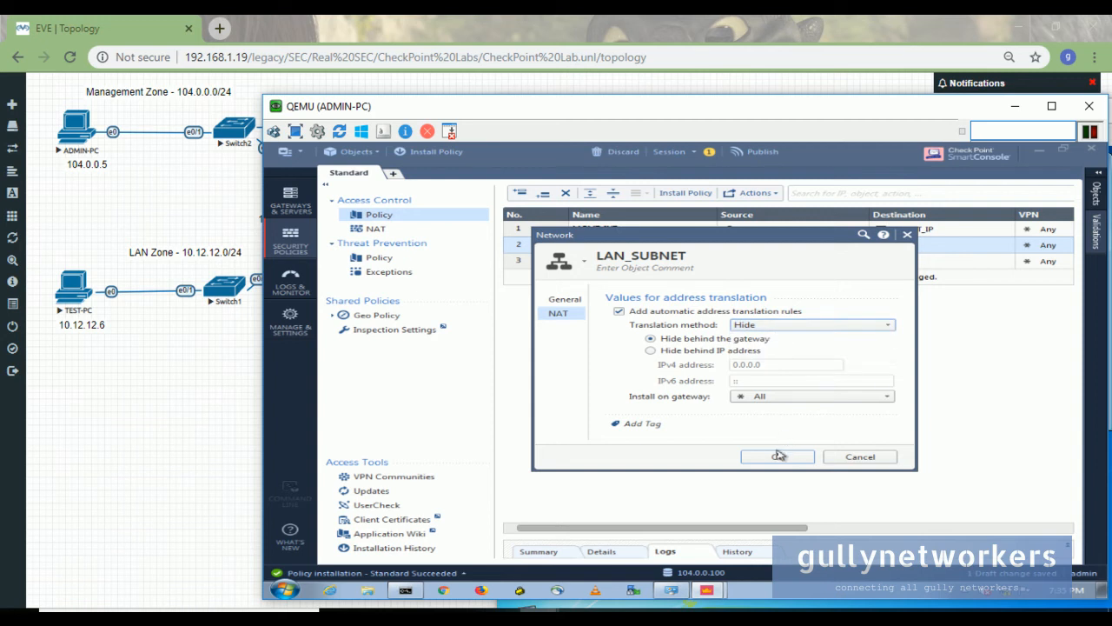
pyautogui.click(779, 456)
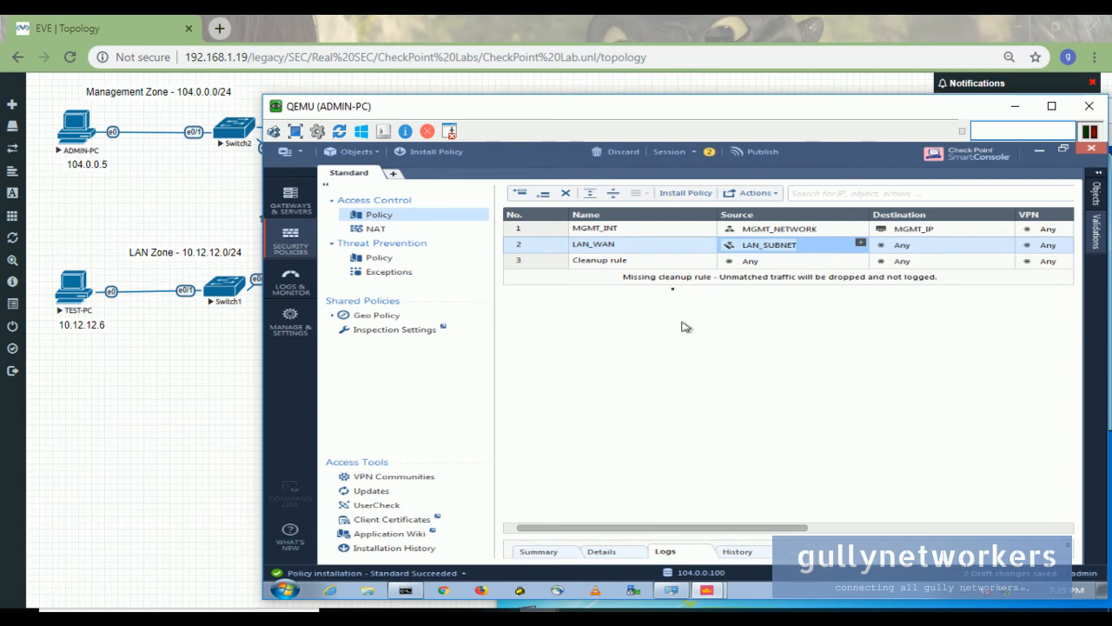
# - Publish the pending changes and install the Standard policy on CP_Primary_GW
pyautogui.click(679, 194)
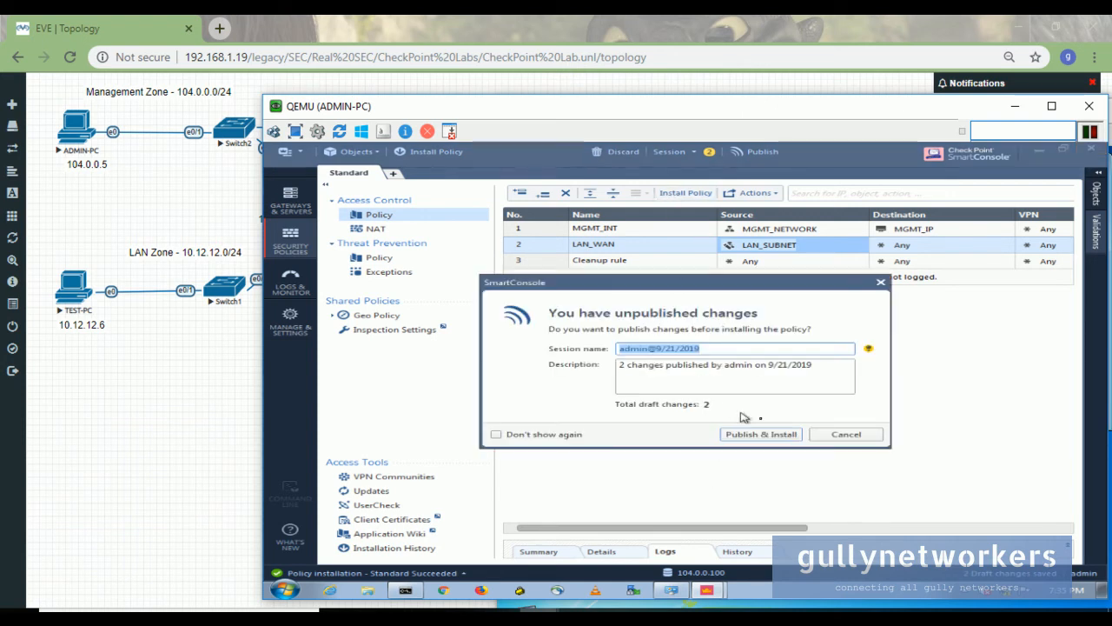
pyautogui.click(770, 434)
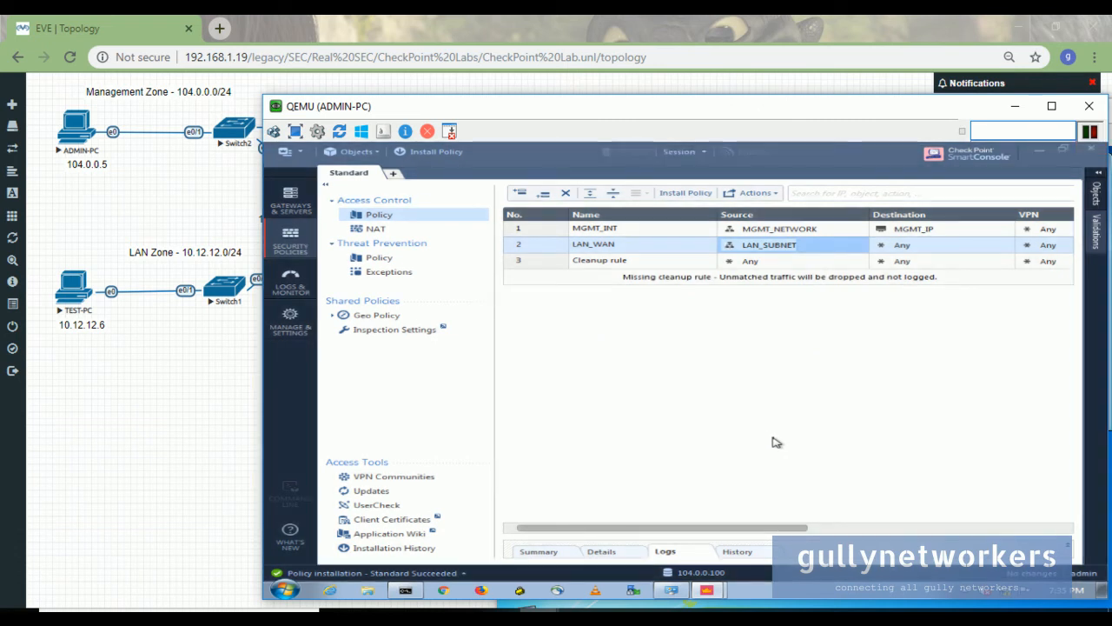
pyautogui.click(967, 532)
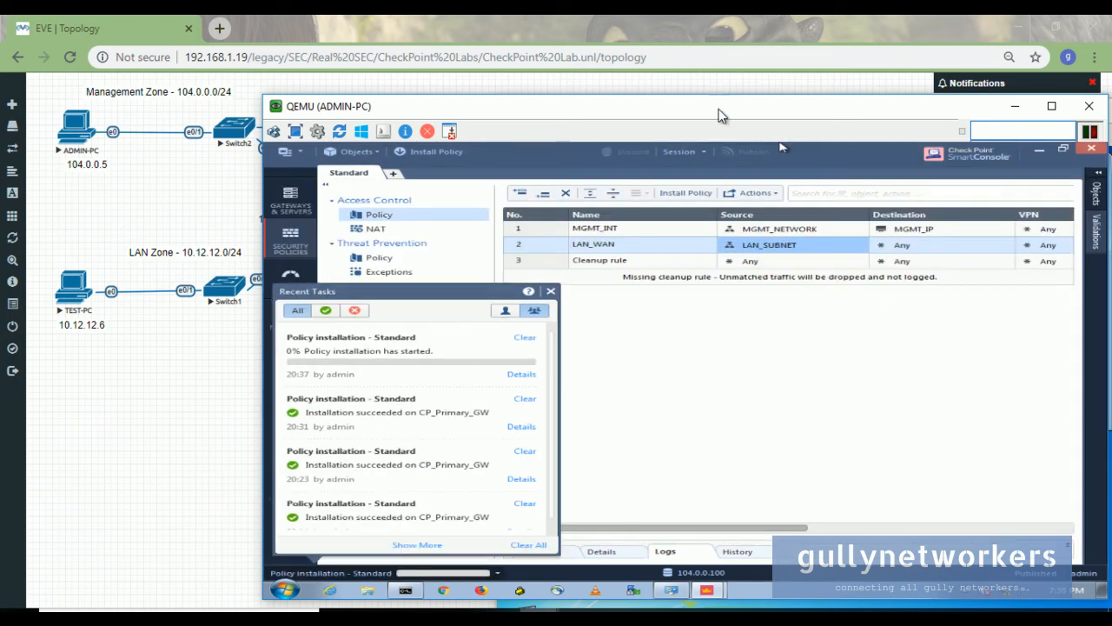
# - Follow the installation details until it succeeds, close the dialogs, and minimize the ADMIN-PC window
pyautogui.moveTo(717, 103); pyautogui.dragTo(666, 62)
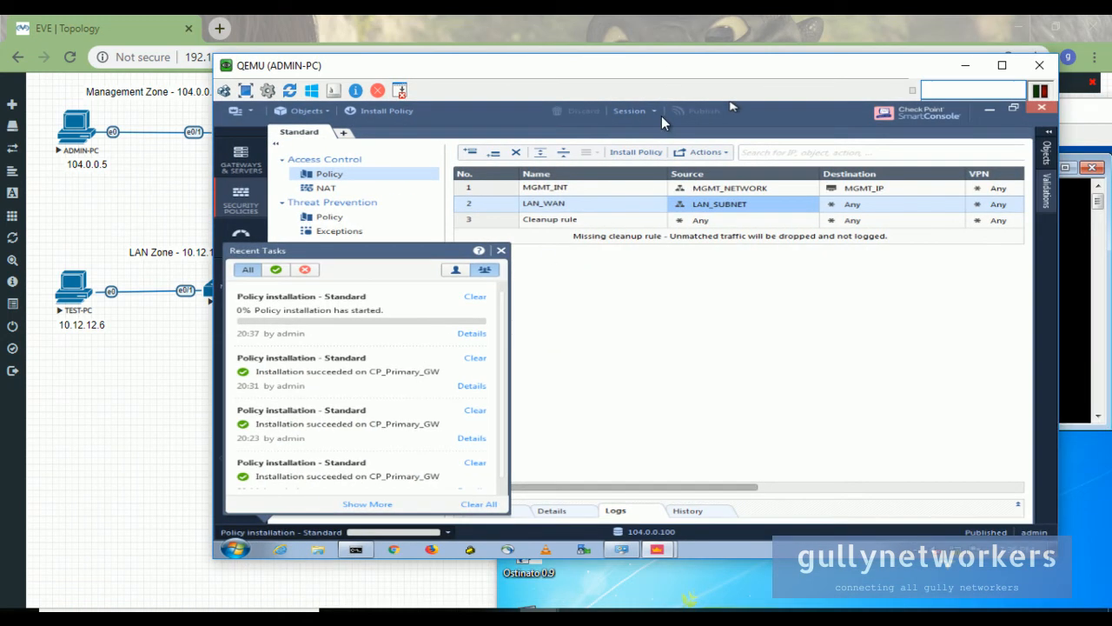
pyautogui.click(472, 333)
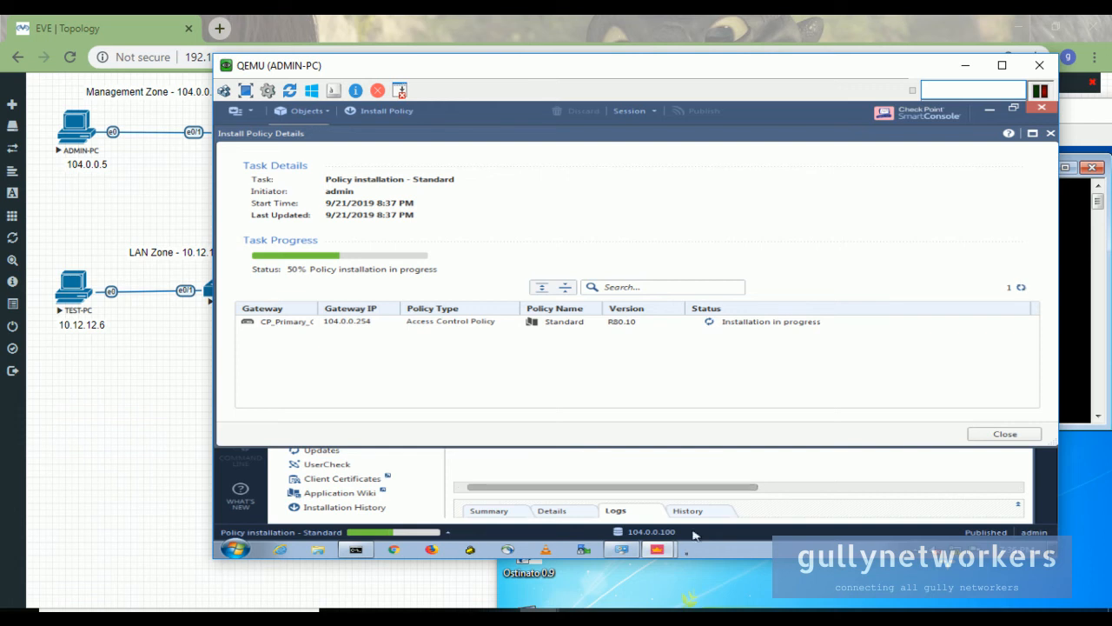
pyautogui.click(667, 615)
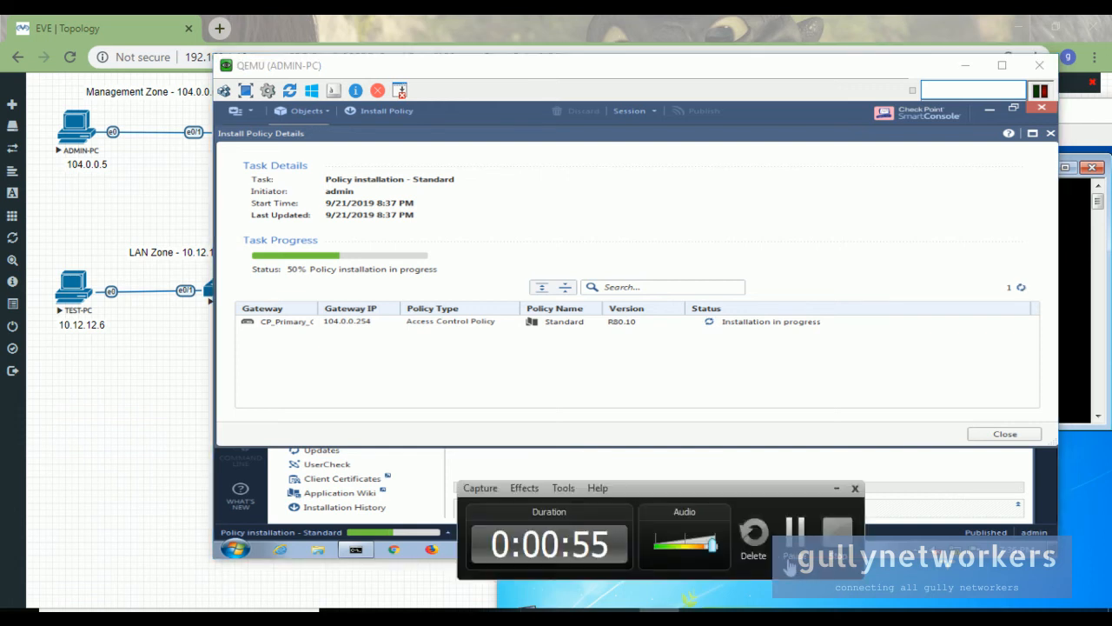
pyautogui.click(795, 561)
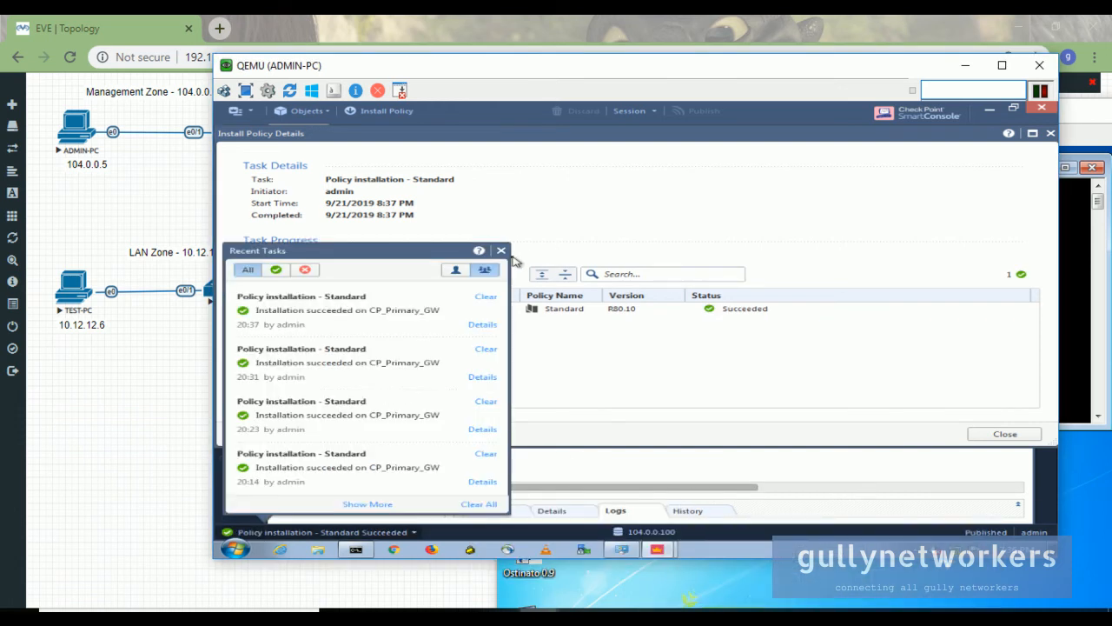
pyautogui.click(502, 251)
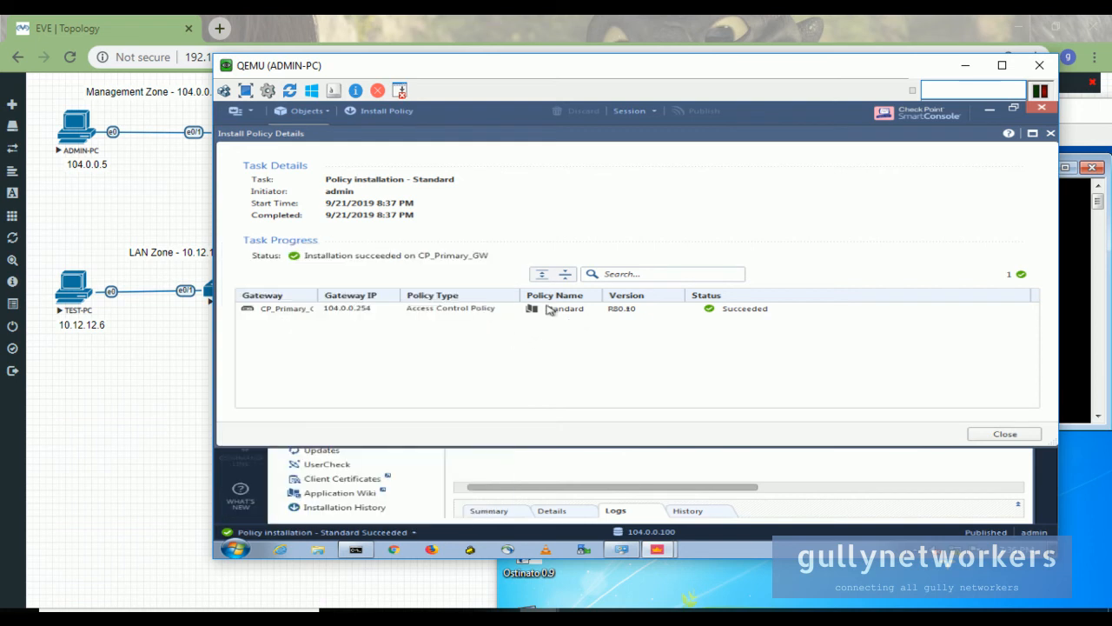
pyautogui.click(1041, 435)
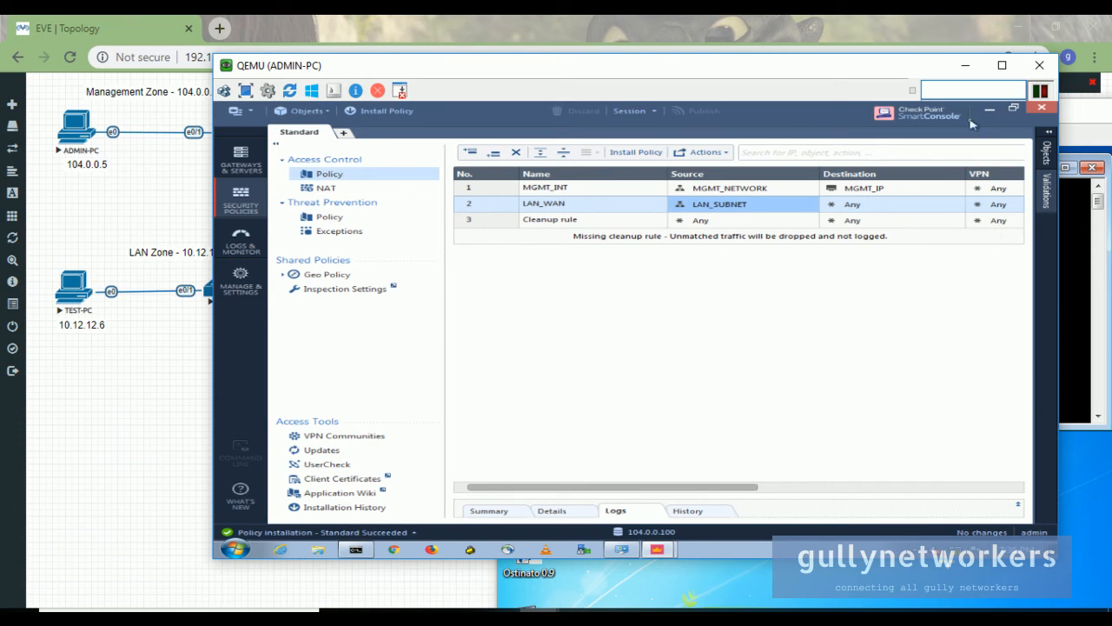
pyautogui.click(966, 71)
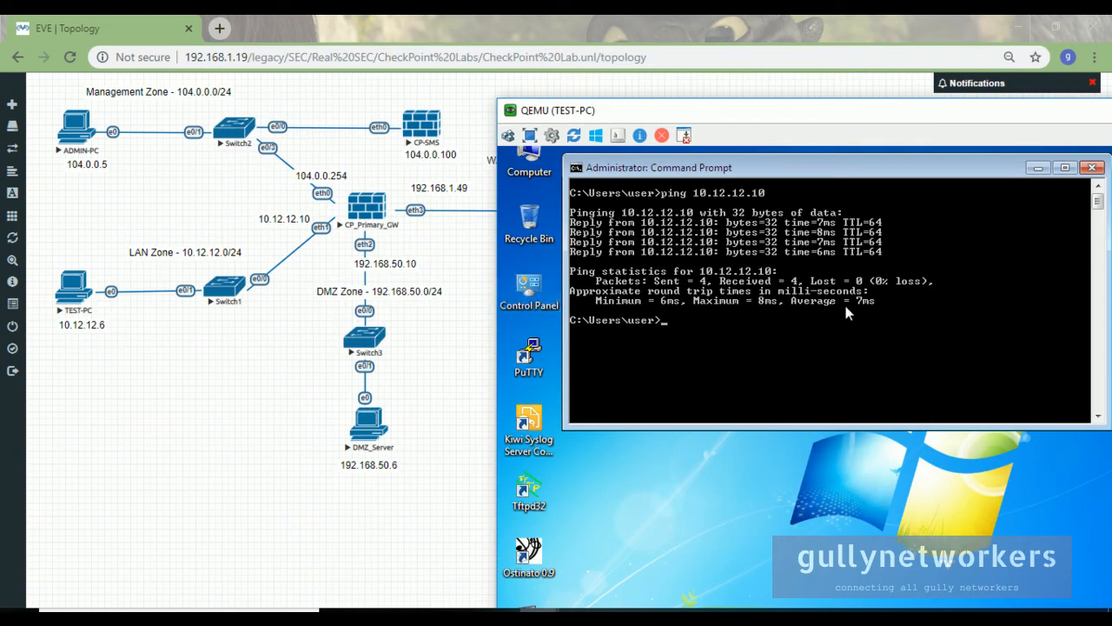
# - Clear the TEST-PC prompt with cls and ping 8.8.8.8
pyautogui.moveTo(744, 129); pyautogui.dragTo(675, 280)
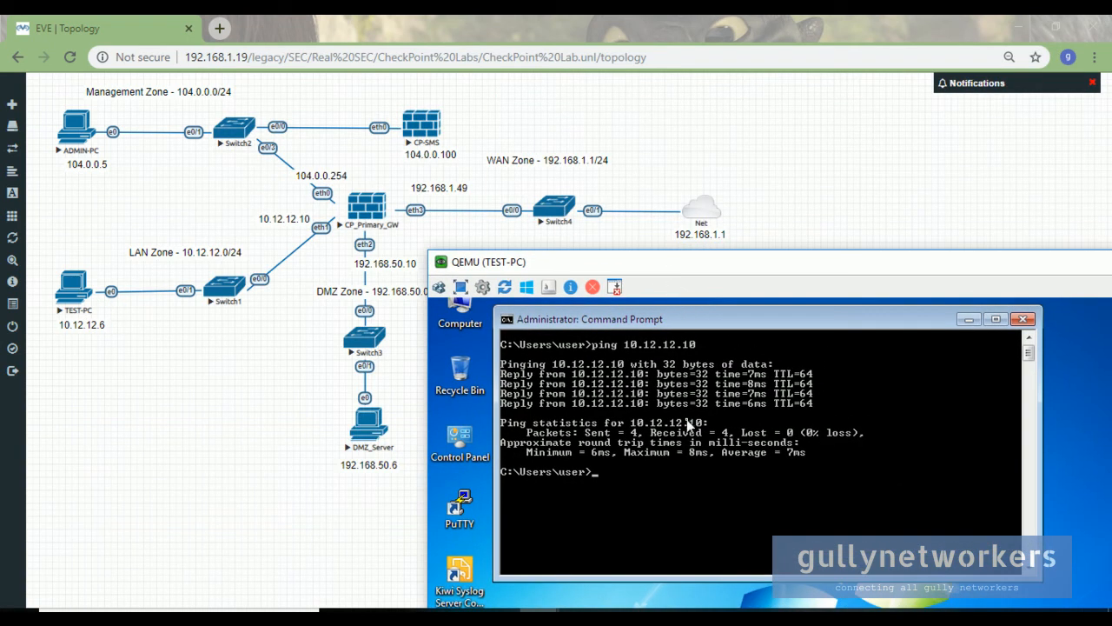
pyautogui.write('cls')
pyautogui.press('Return')
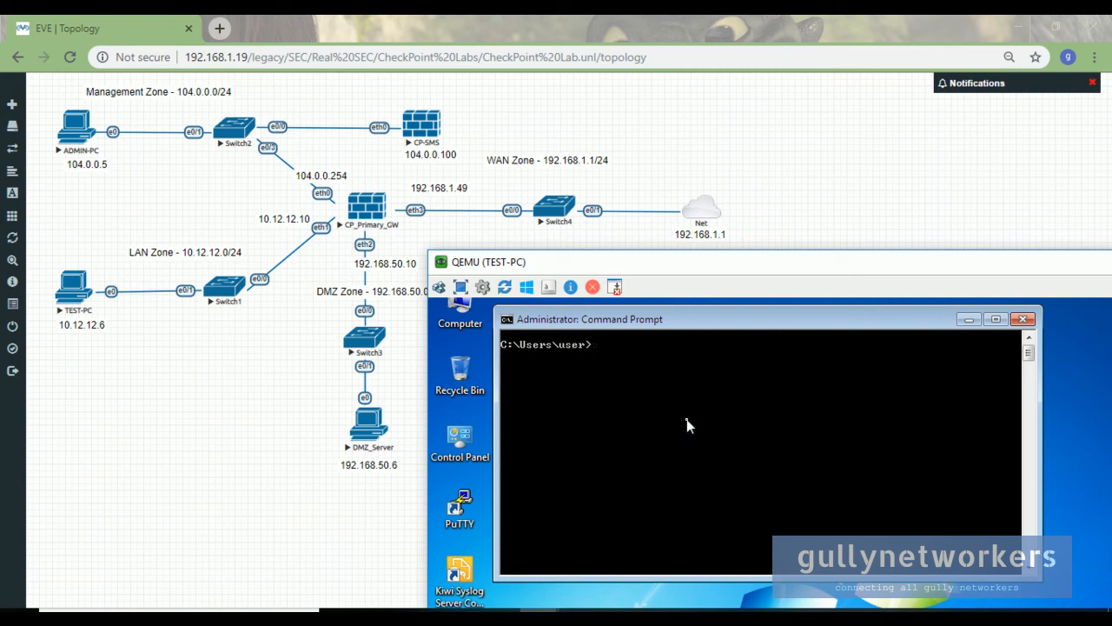
pyautogui.write('ping 8.8.8.8')
pyautogui.press('Return')
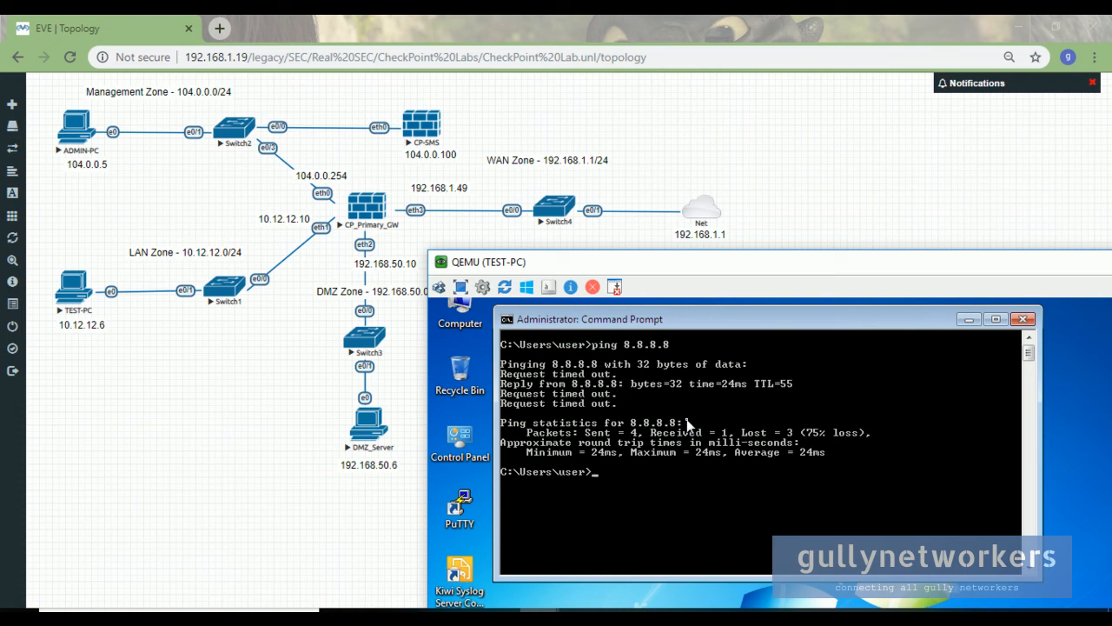
# - Clear the screen and re-run ping 8.8.8.8, getting 1 of 4 replies (75% loss)
pyautogui.write('cls')
pyautogui.press('Return')
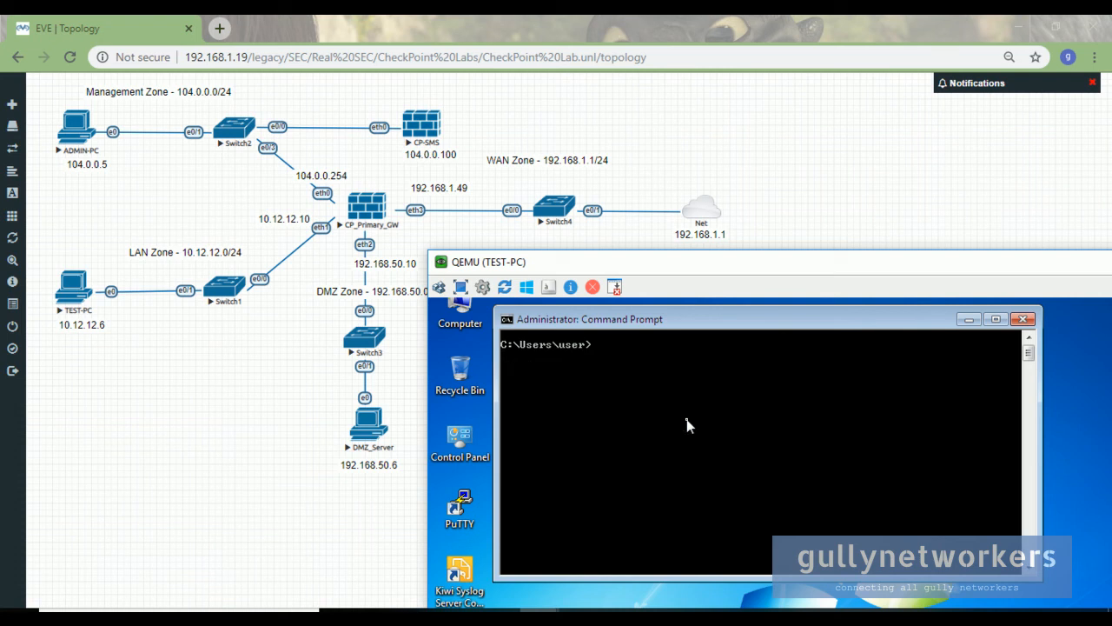
pyautogui.write('ping 8.8.8.8')
pyautogui.press('Return')
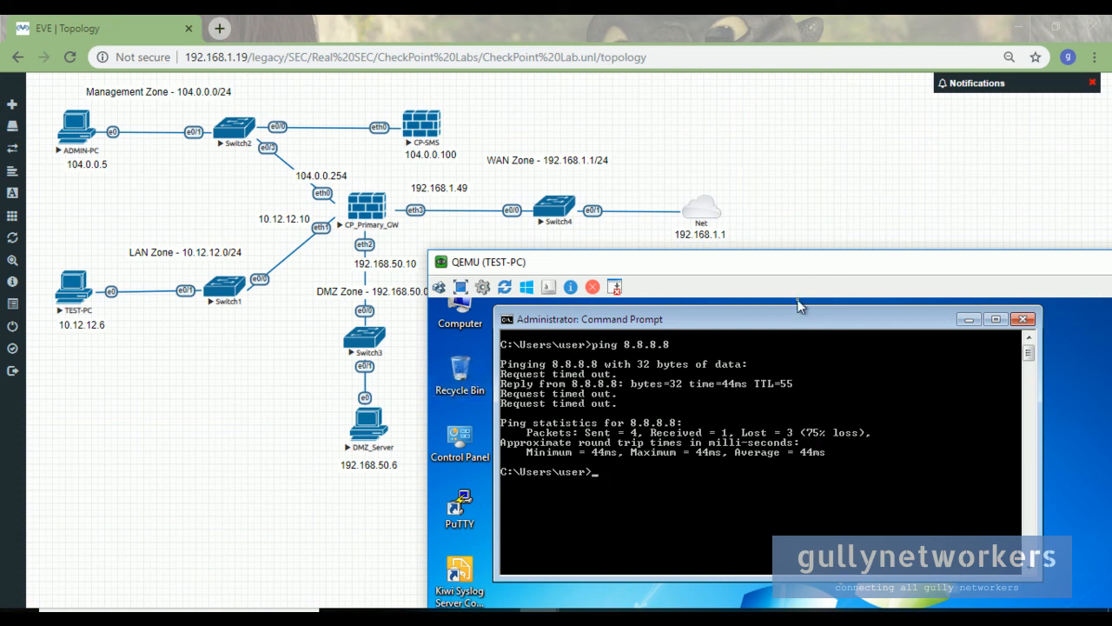
pyautogui.moveTo(685, 262)
pyautogui.mouseDown()
pyautogui.moveTo(701, 235)
pyautogui.moveTo(701, 263)
pyautogui.mouseUp()
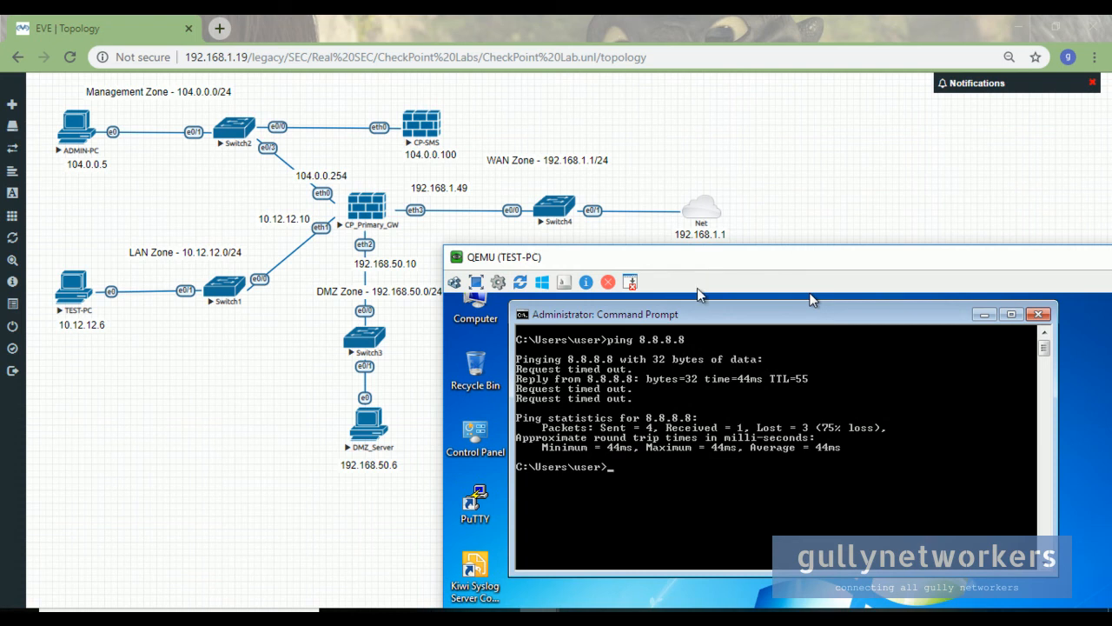
# - Bring ADMIN-PC's SmartConsole to the front showing the MGMT_INT, LAN_WAN and Cleanup rules
pyautogui.moveTo(539, 609)
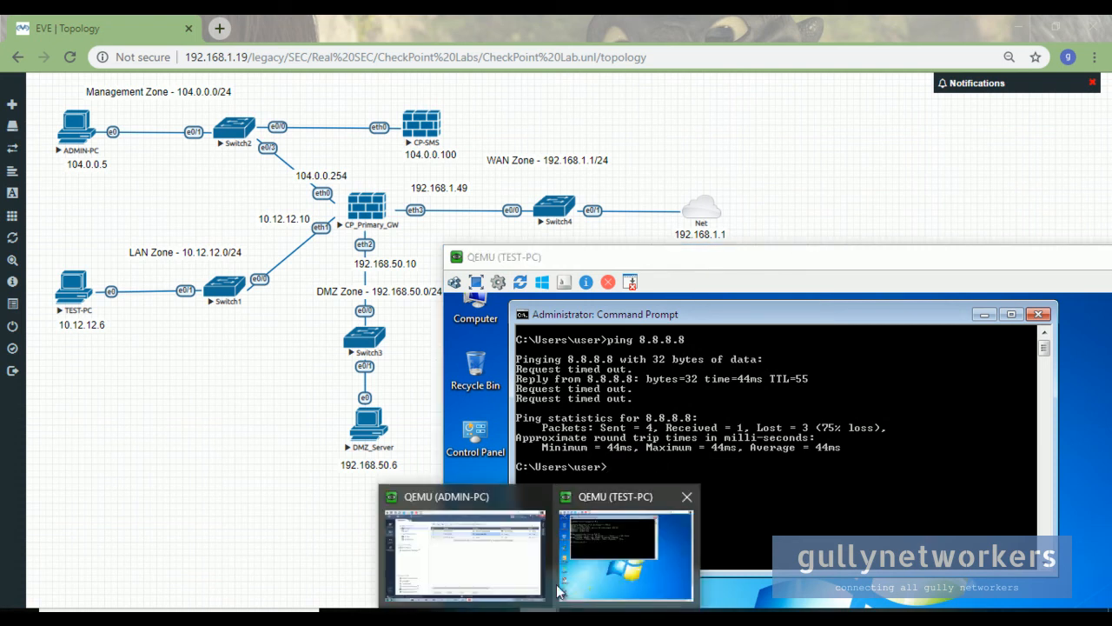
pyautogui.click(532, 578)
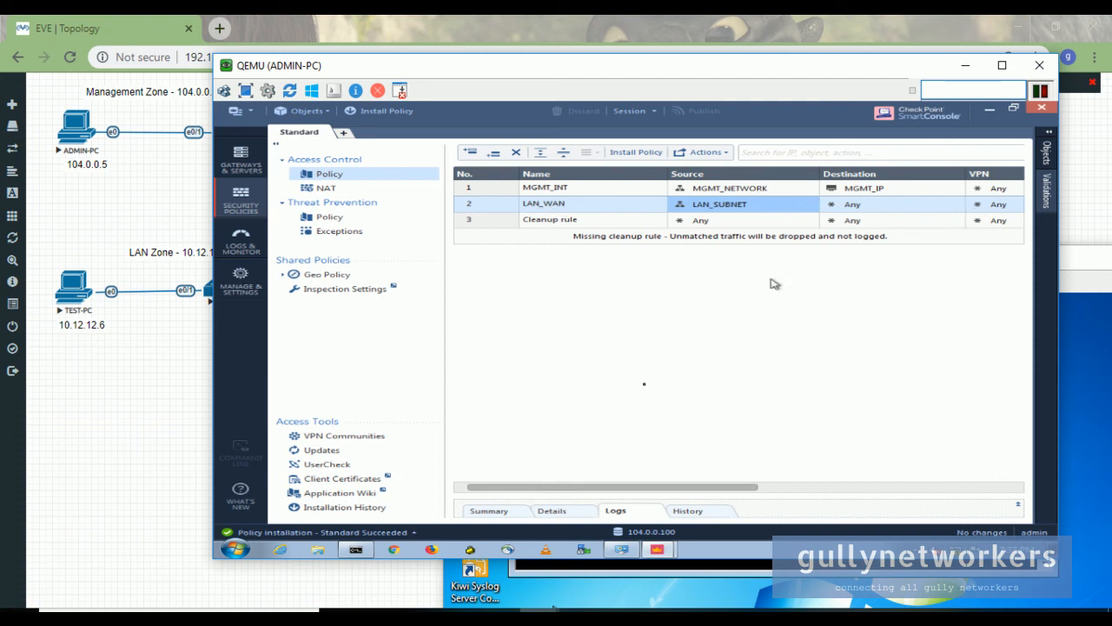
pyautogui.moveTo(611, 488); pyautogui.dragTo(434, 511)
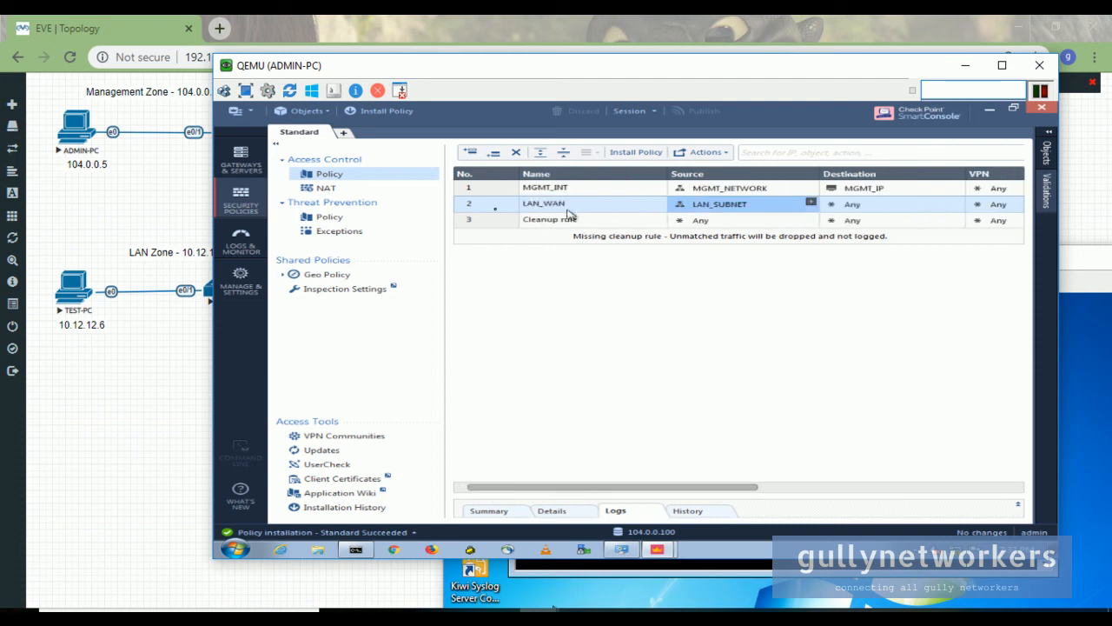